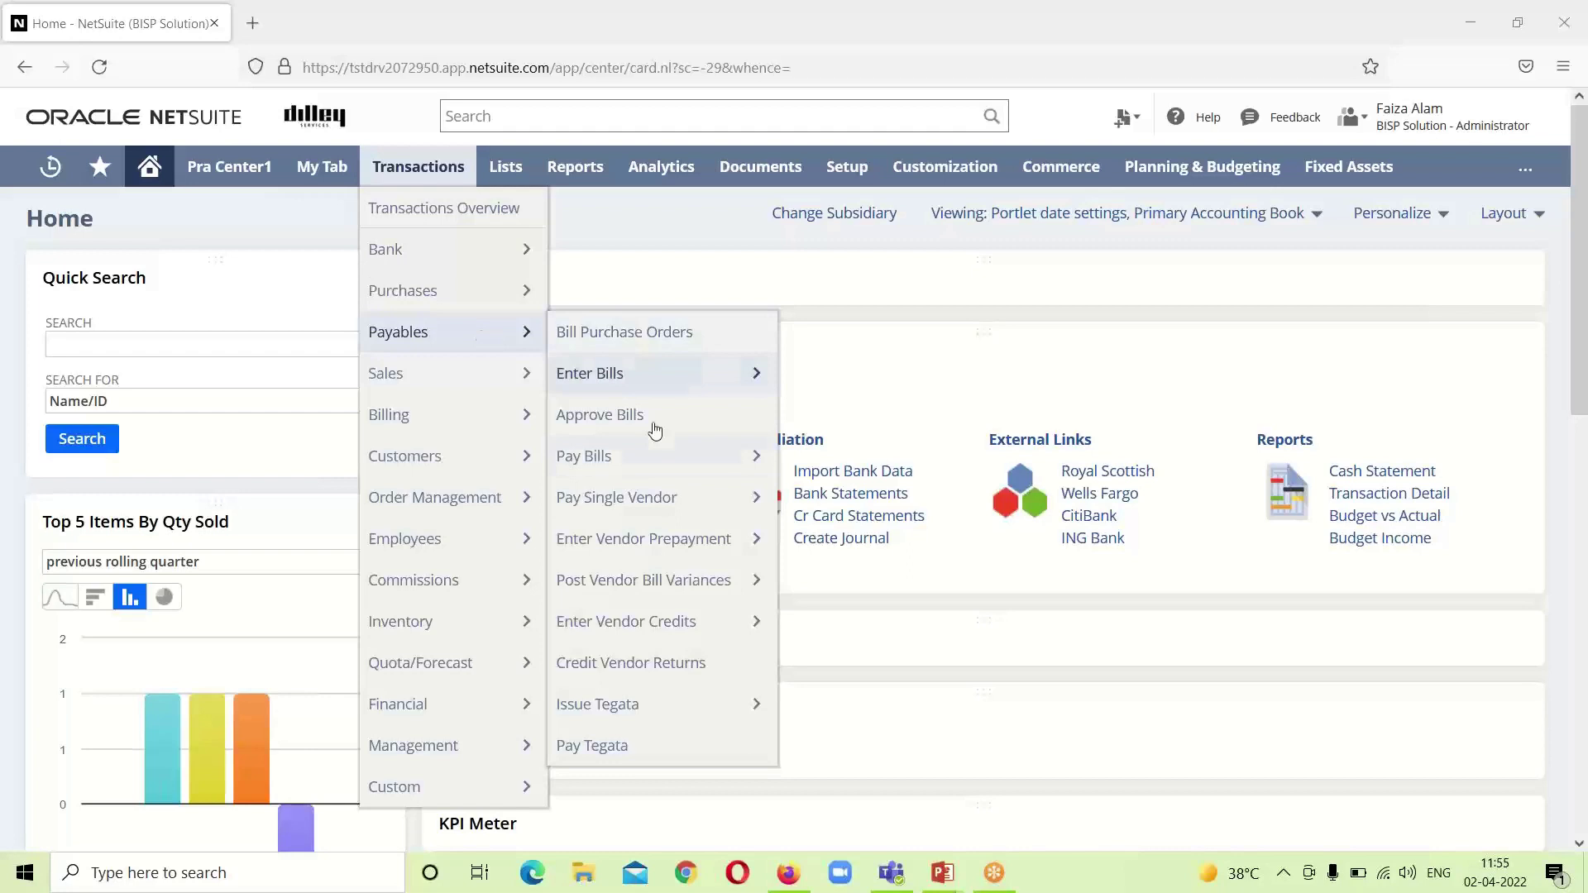
- Open a new vendor credit entry form from the payables transactions
click(711, 631)
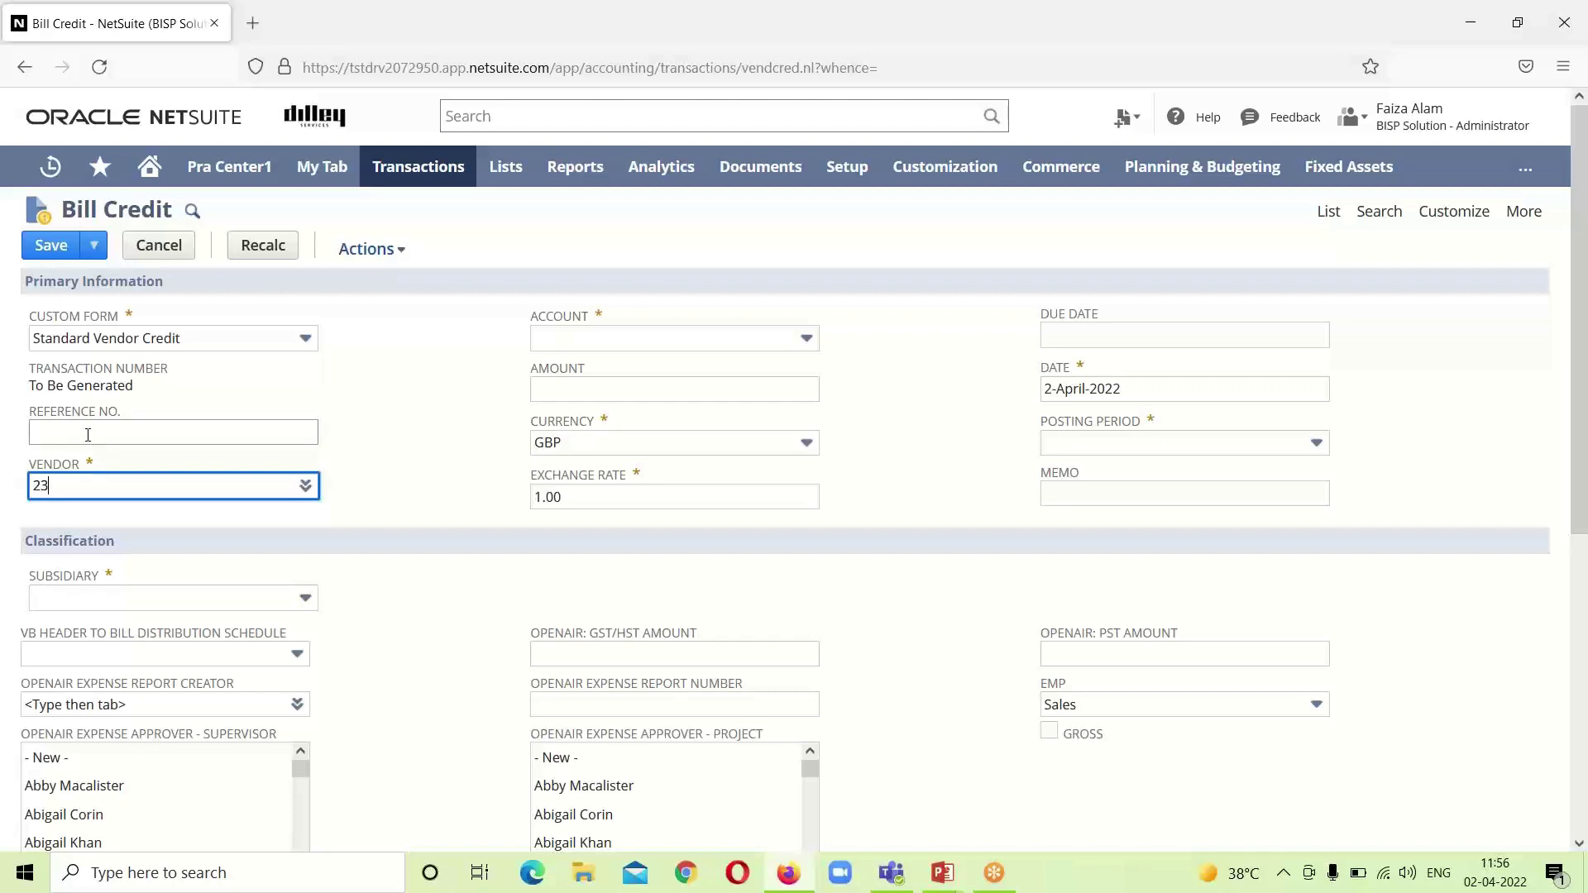
text(65)
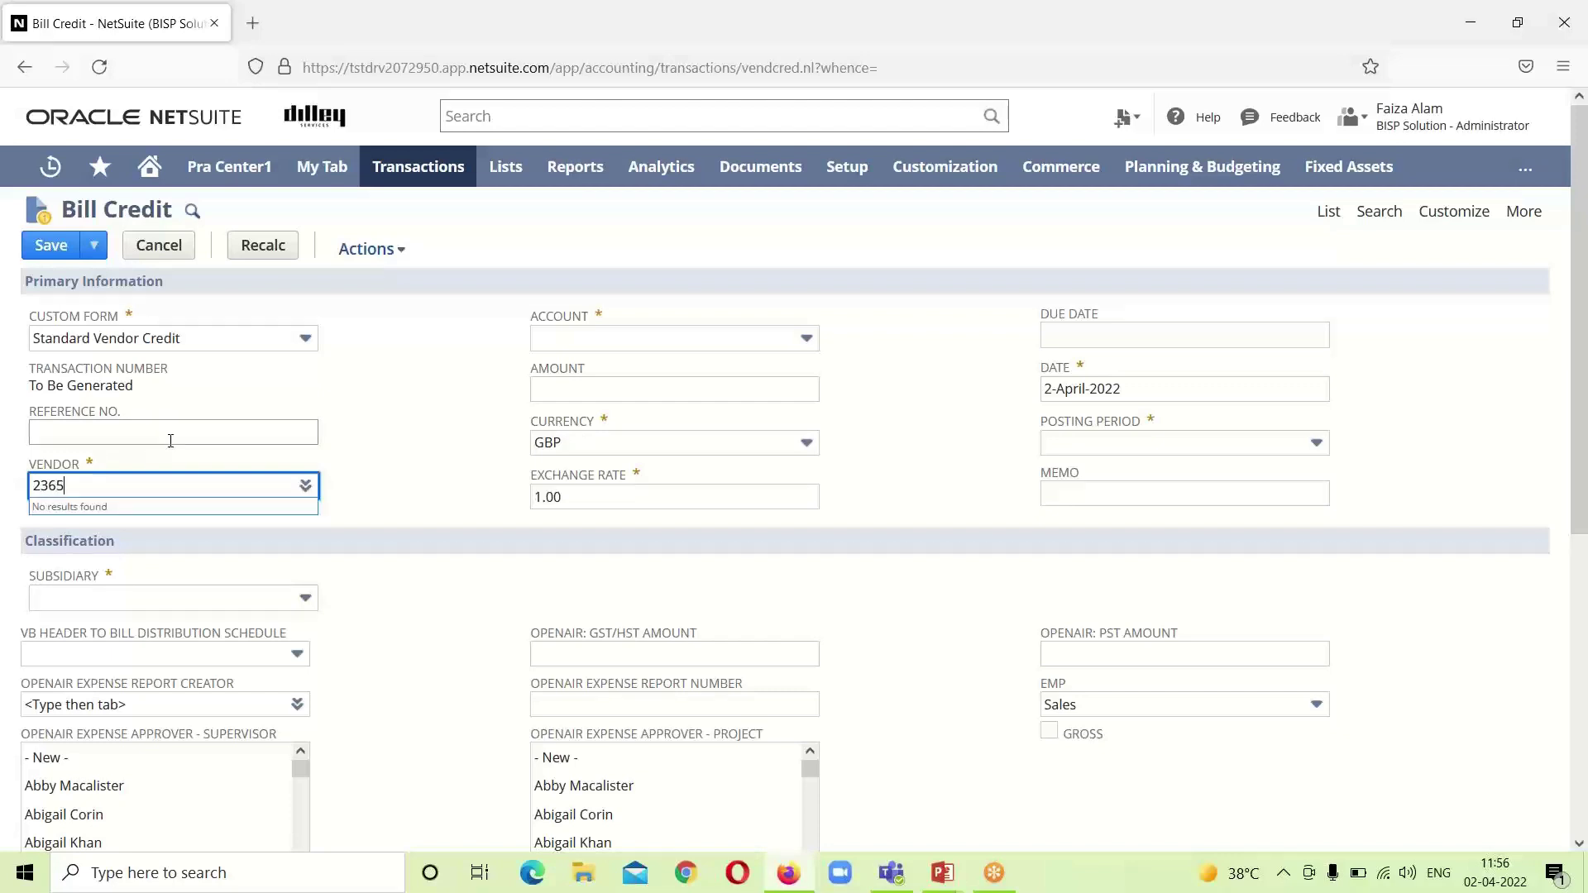
text(=)
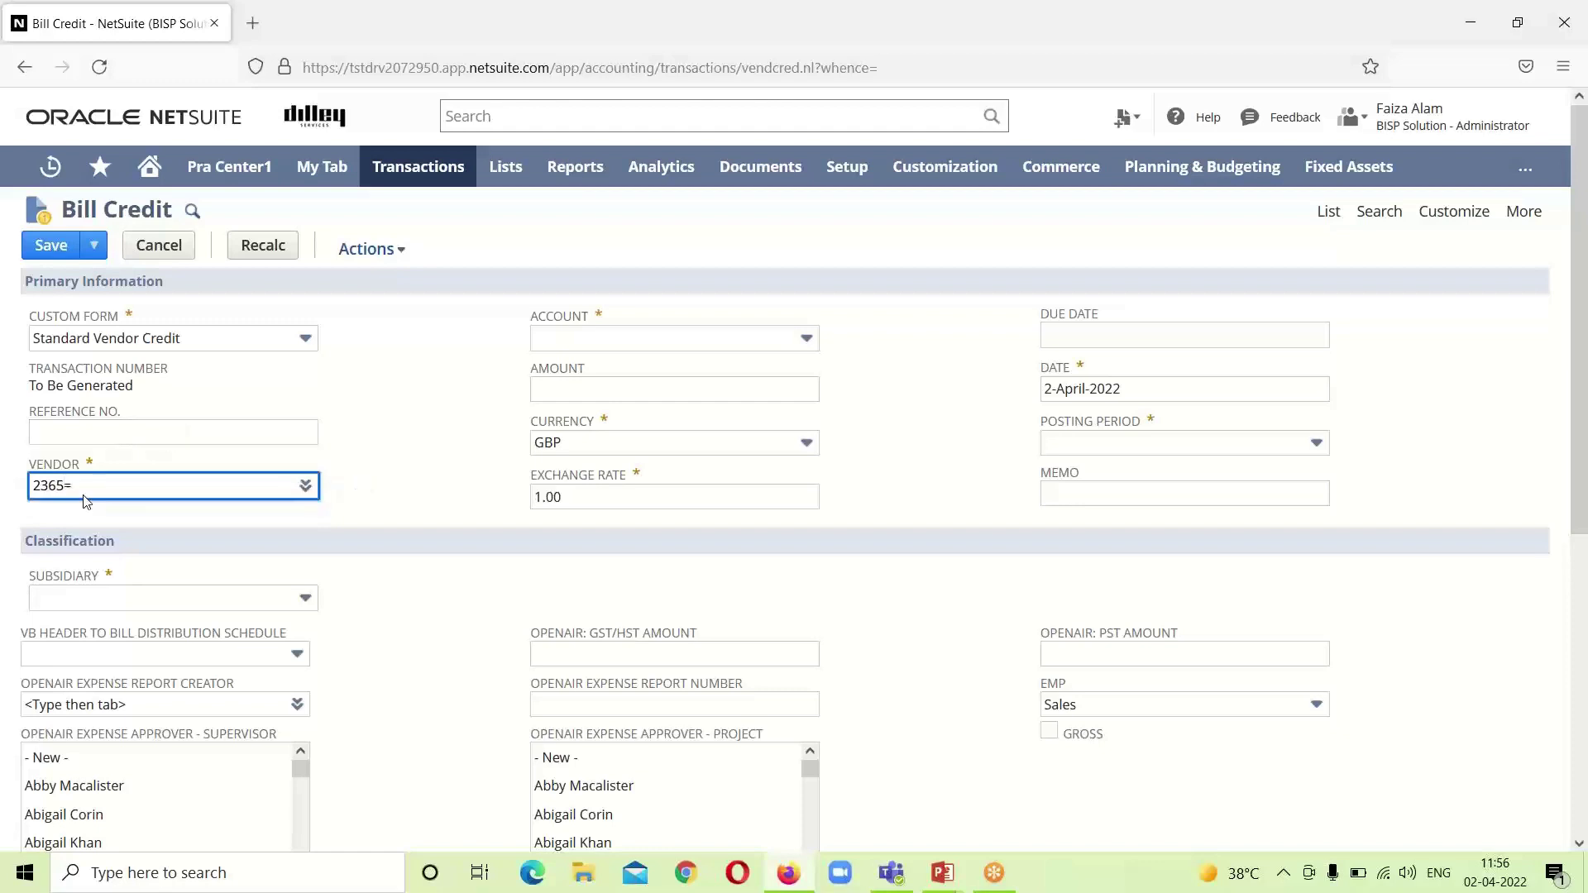
key(BackSpace)
key(BackSpace)
key(BackSpace)
key(BackSpace)
- Enter reference number 2465 on the bill credit and choose Denmark International from the vendor list
click(94, 429)
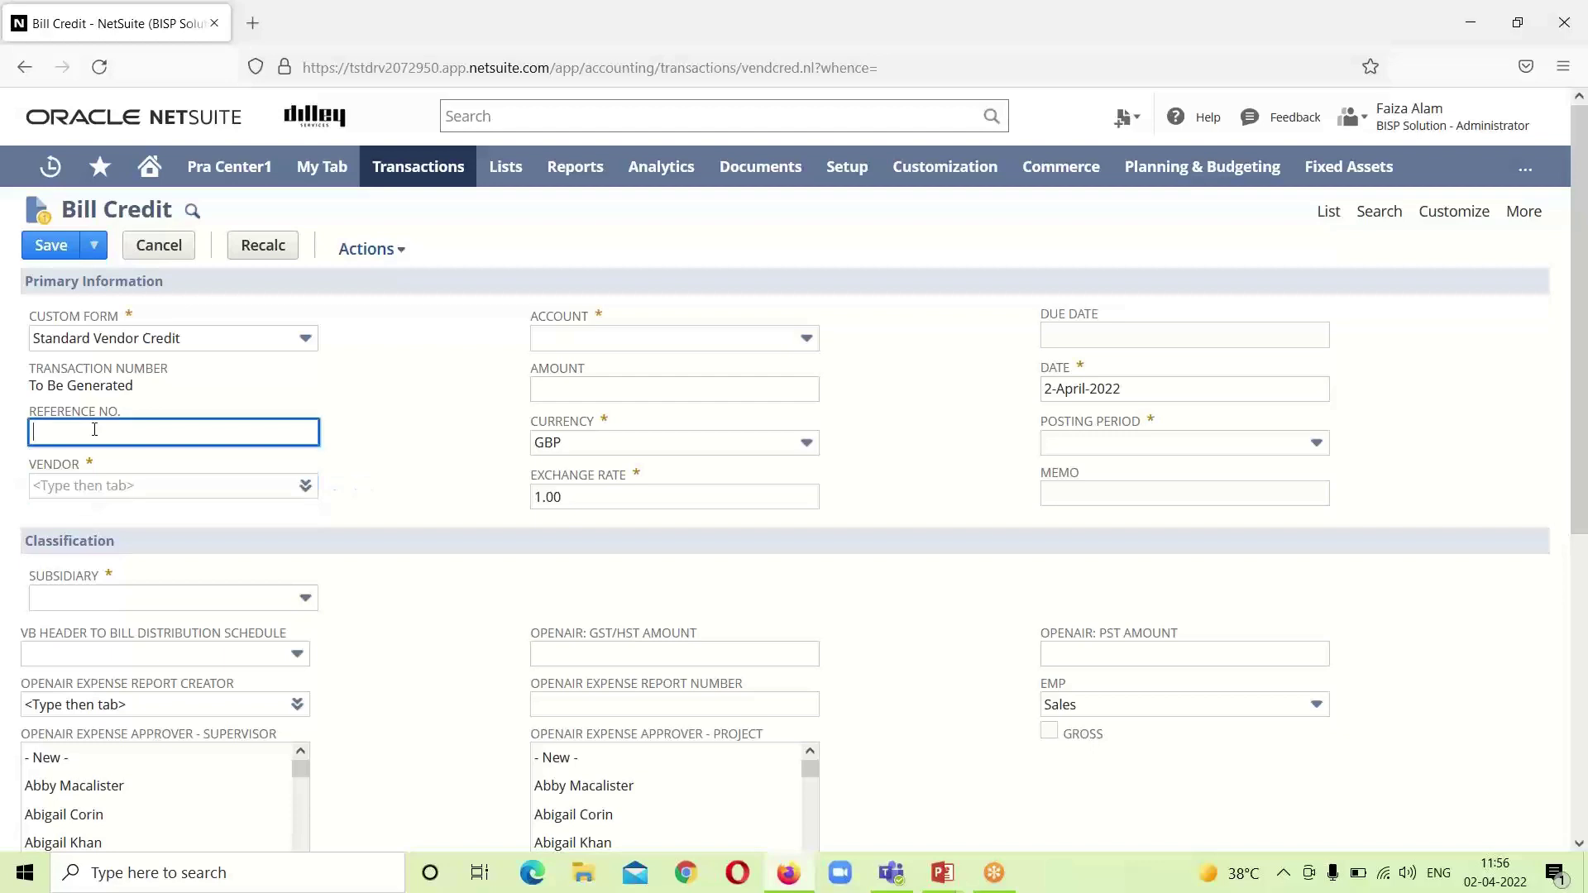
text(2465)
click(305, 488)
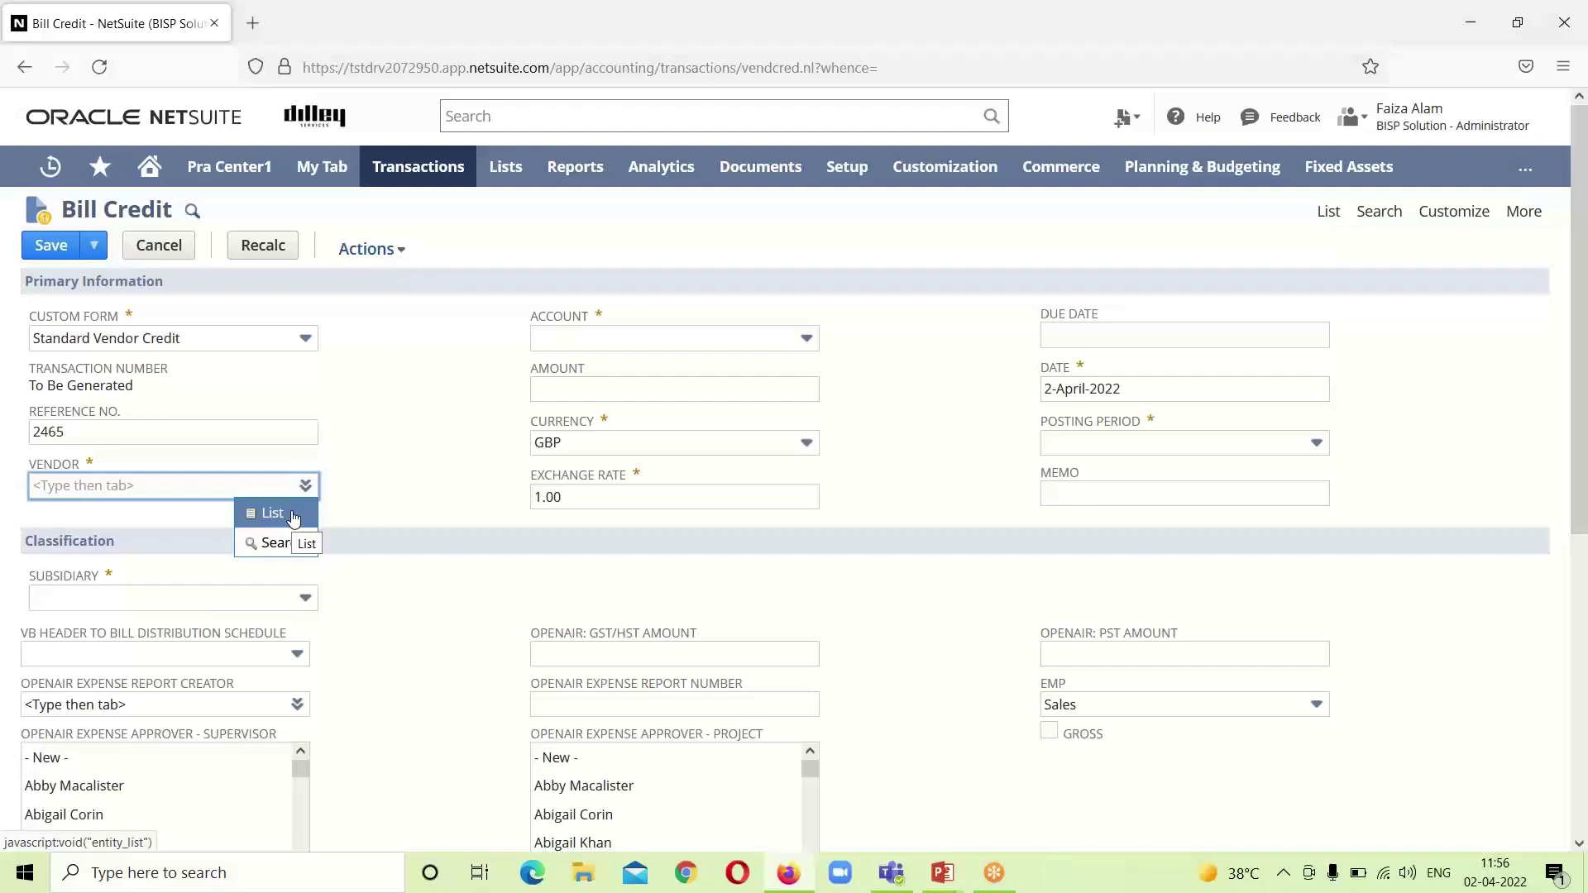
click(293, 515)
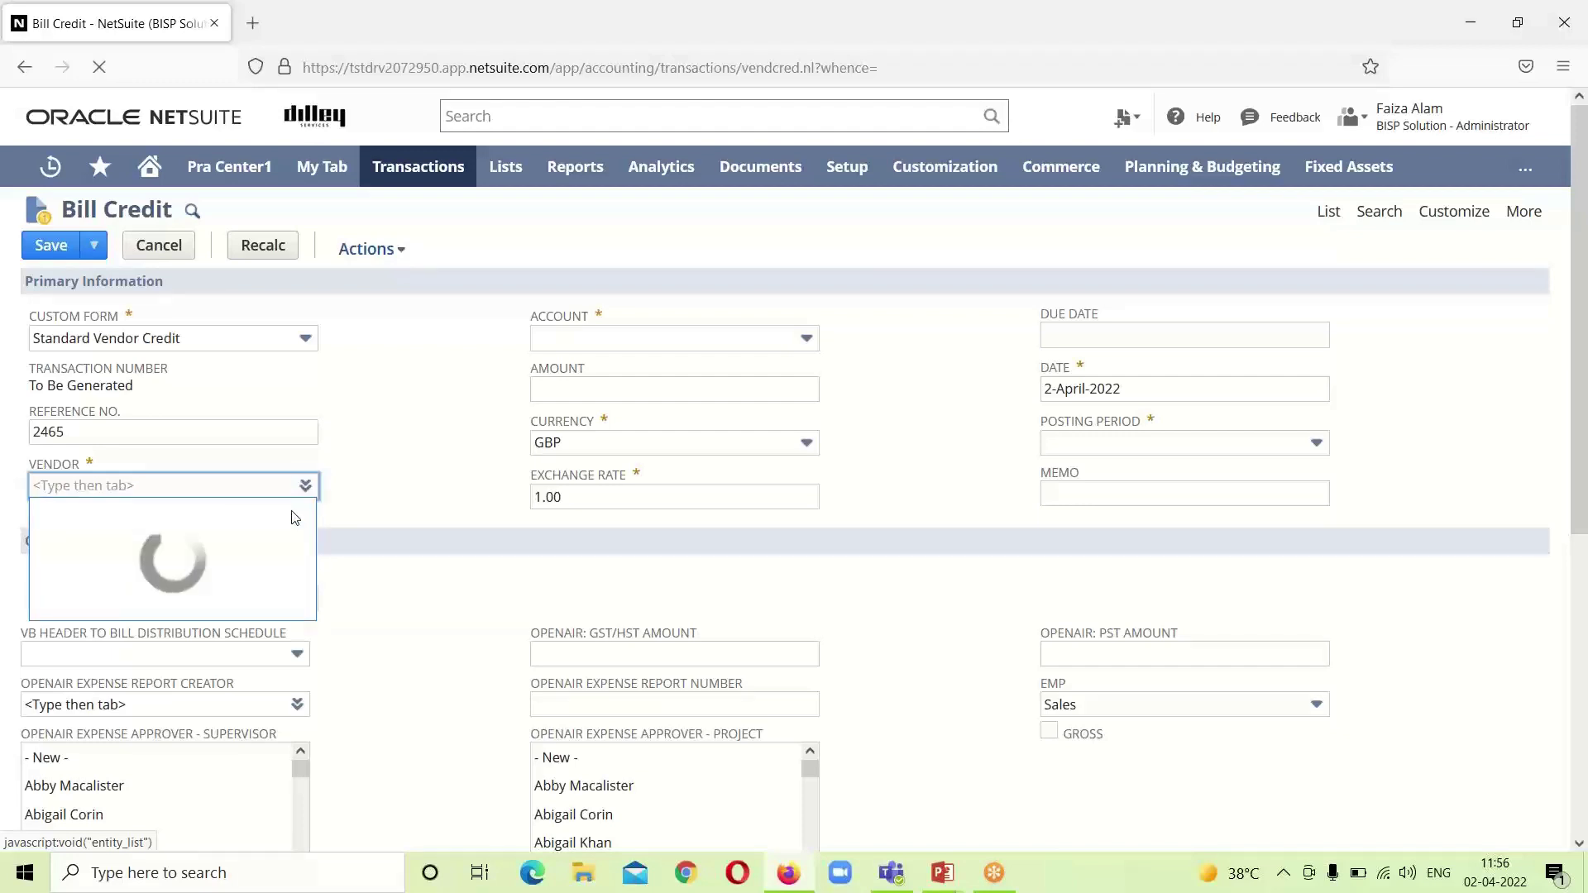
drag(354, 604, 359, 762)
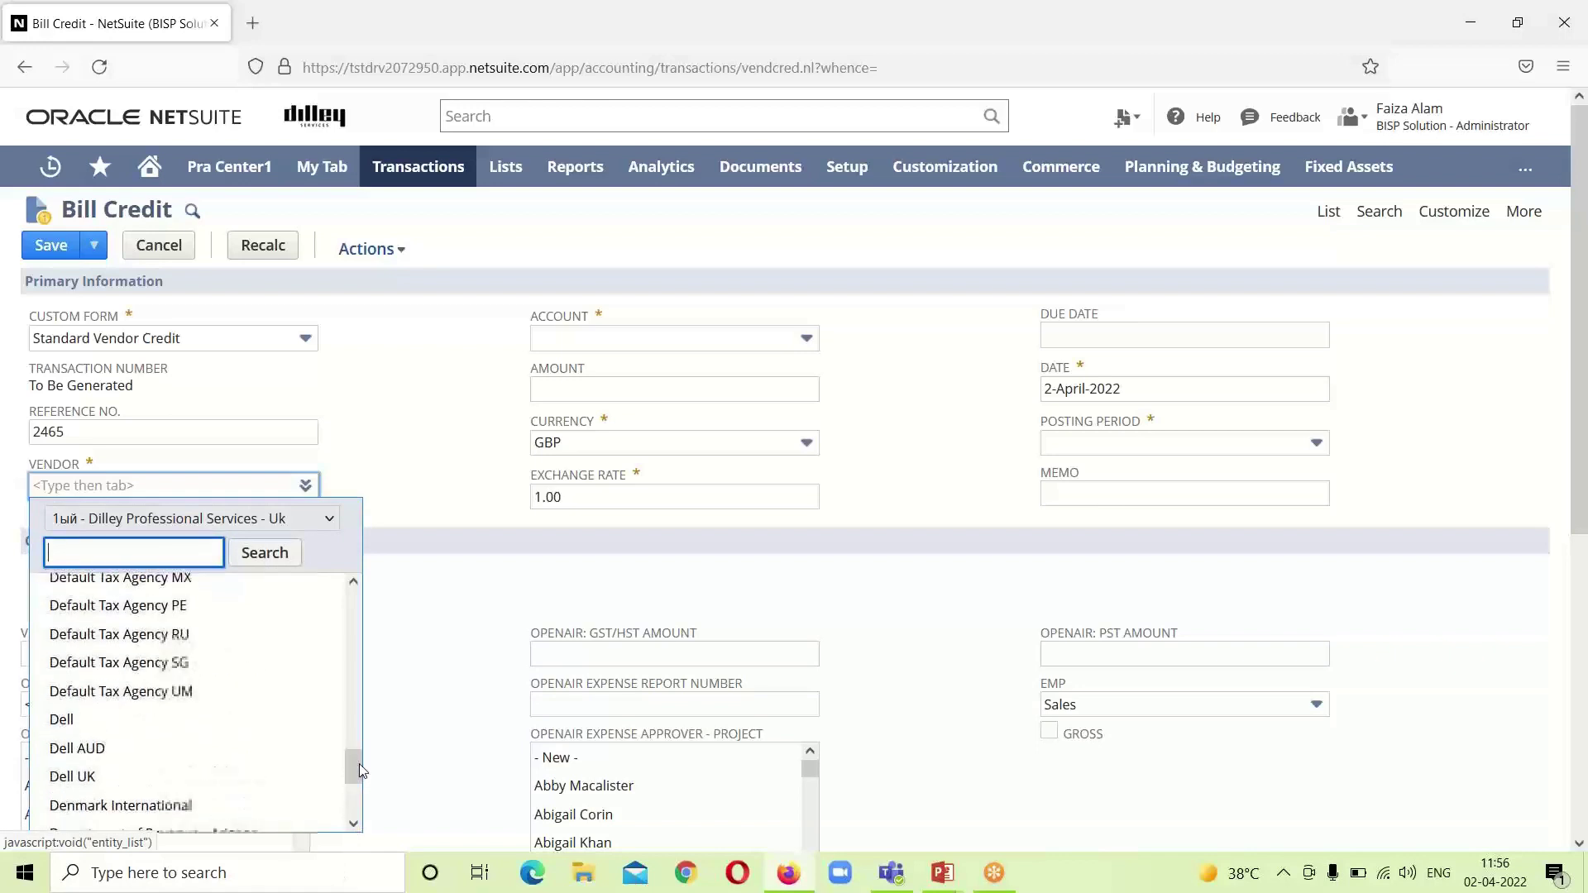
click(202, 807)
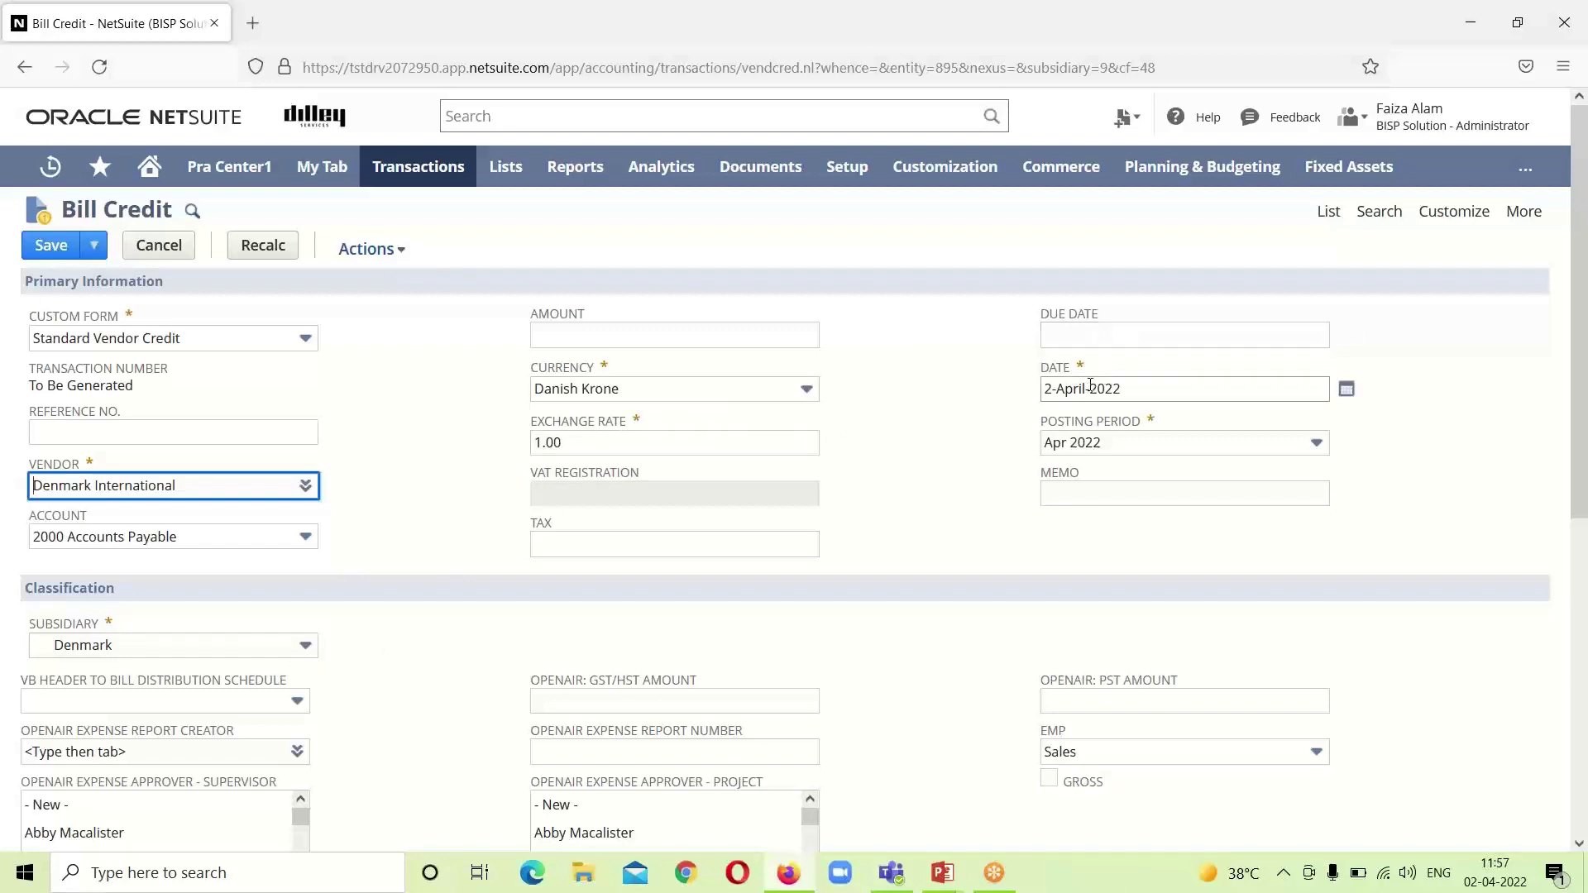
- Enter "Vendor Credit 1" as the memo of the bill credit
click(1060, 495)
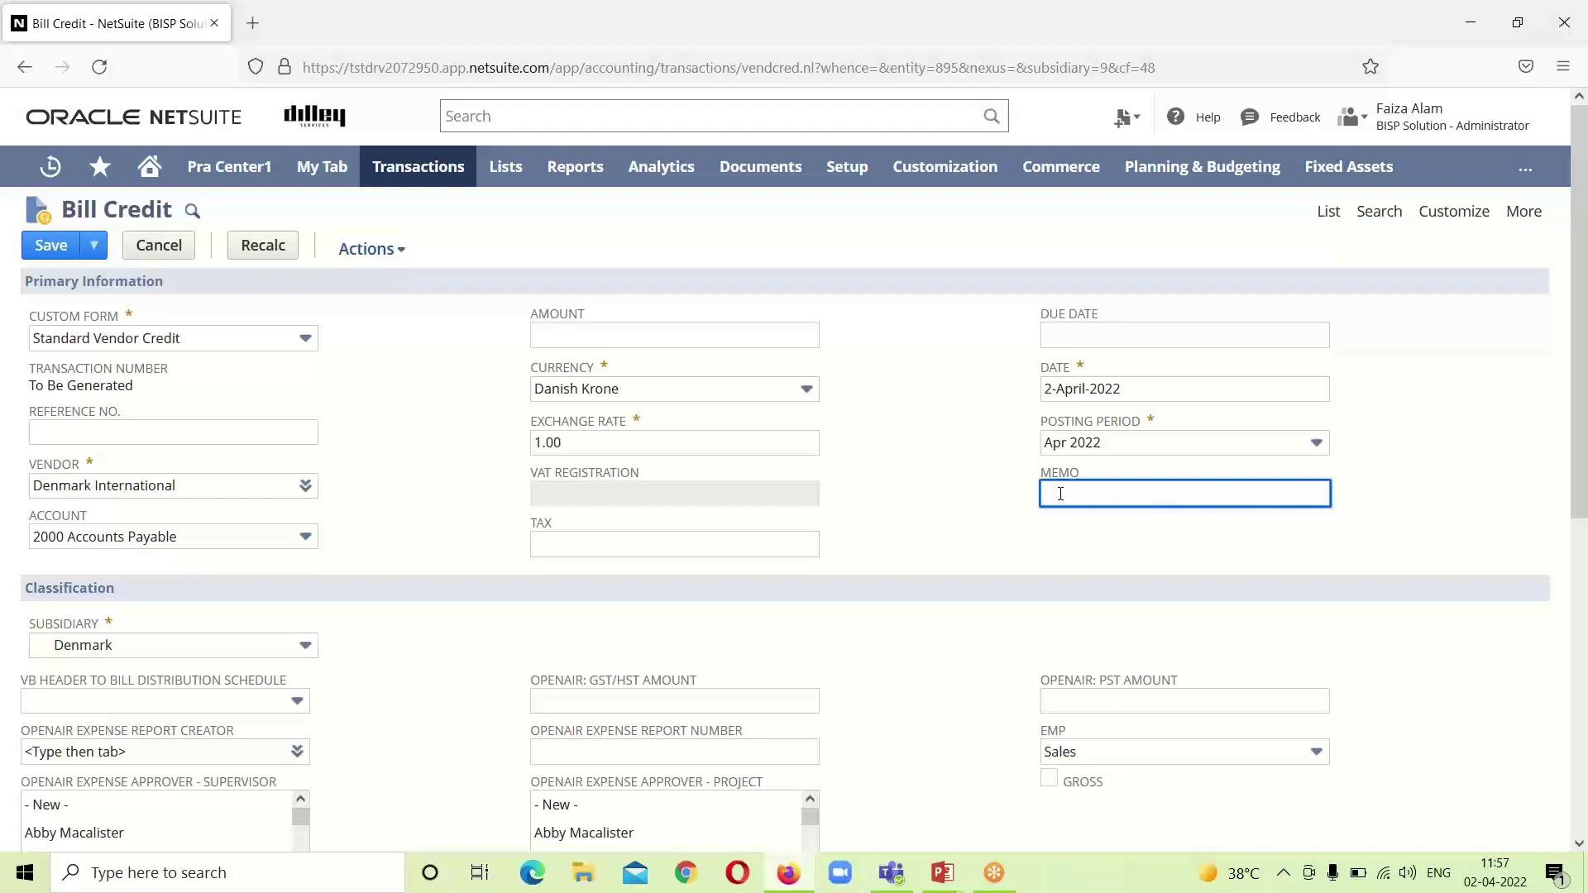
text(V)
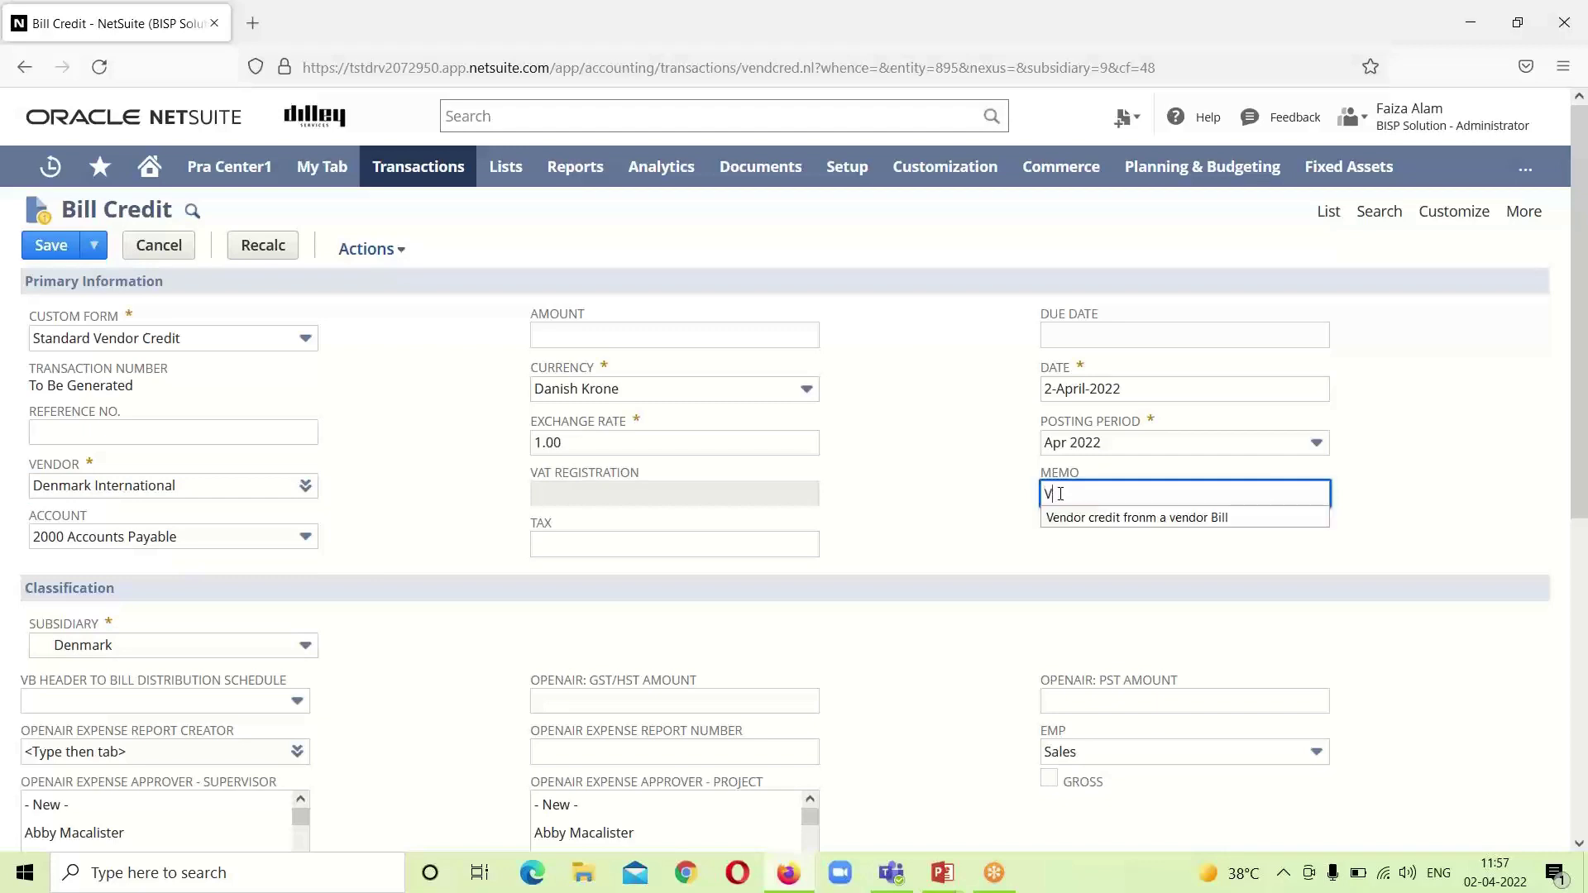
text(end)
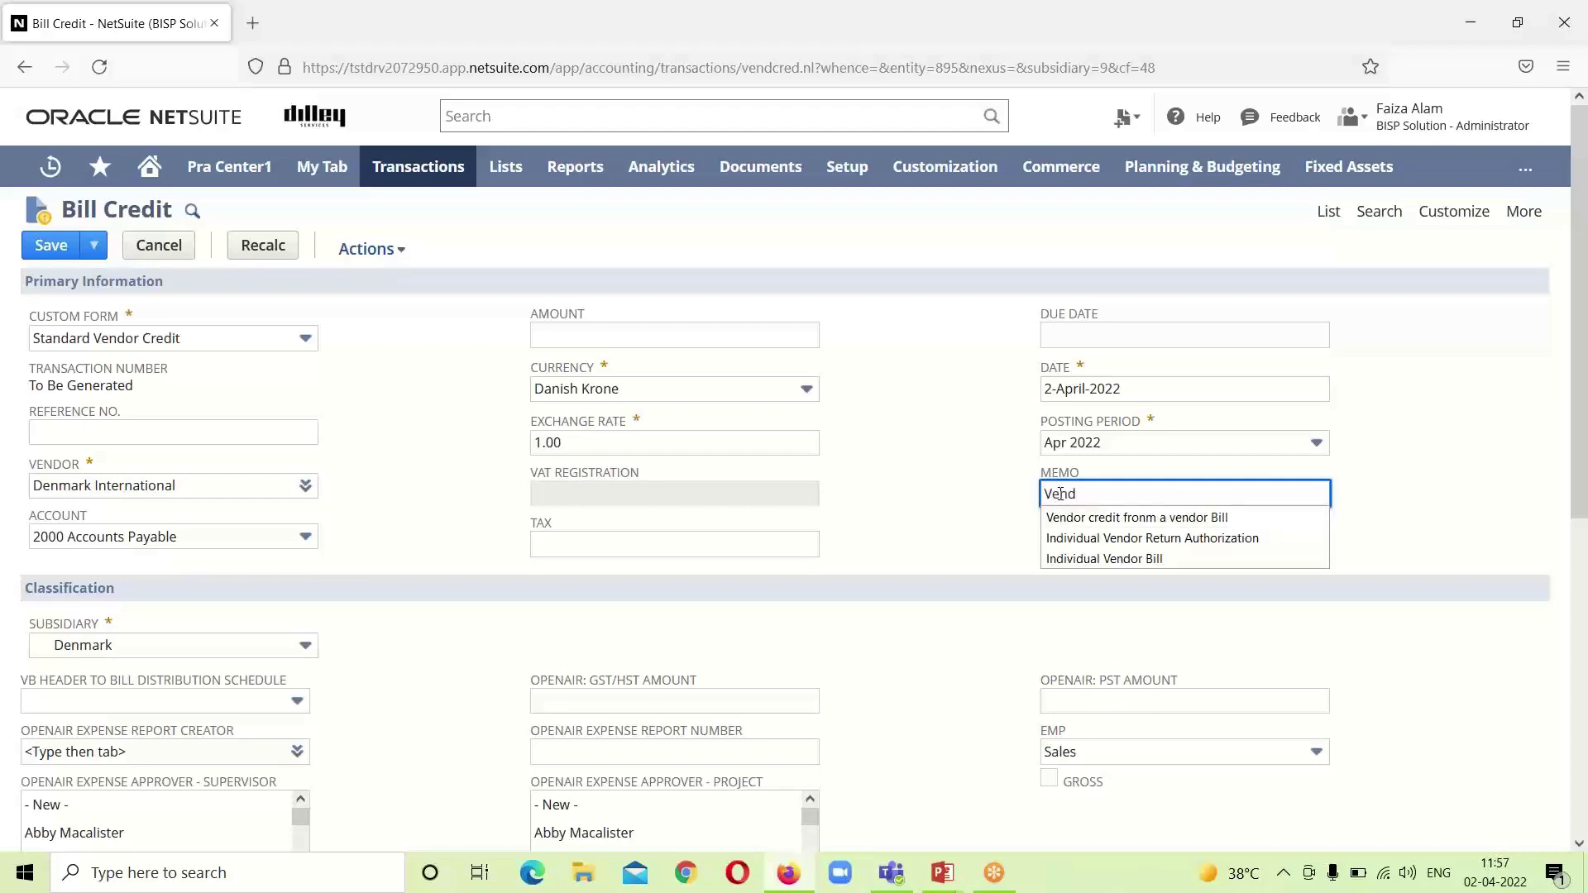
text(or Credit)
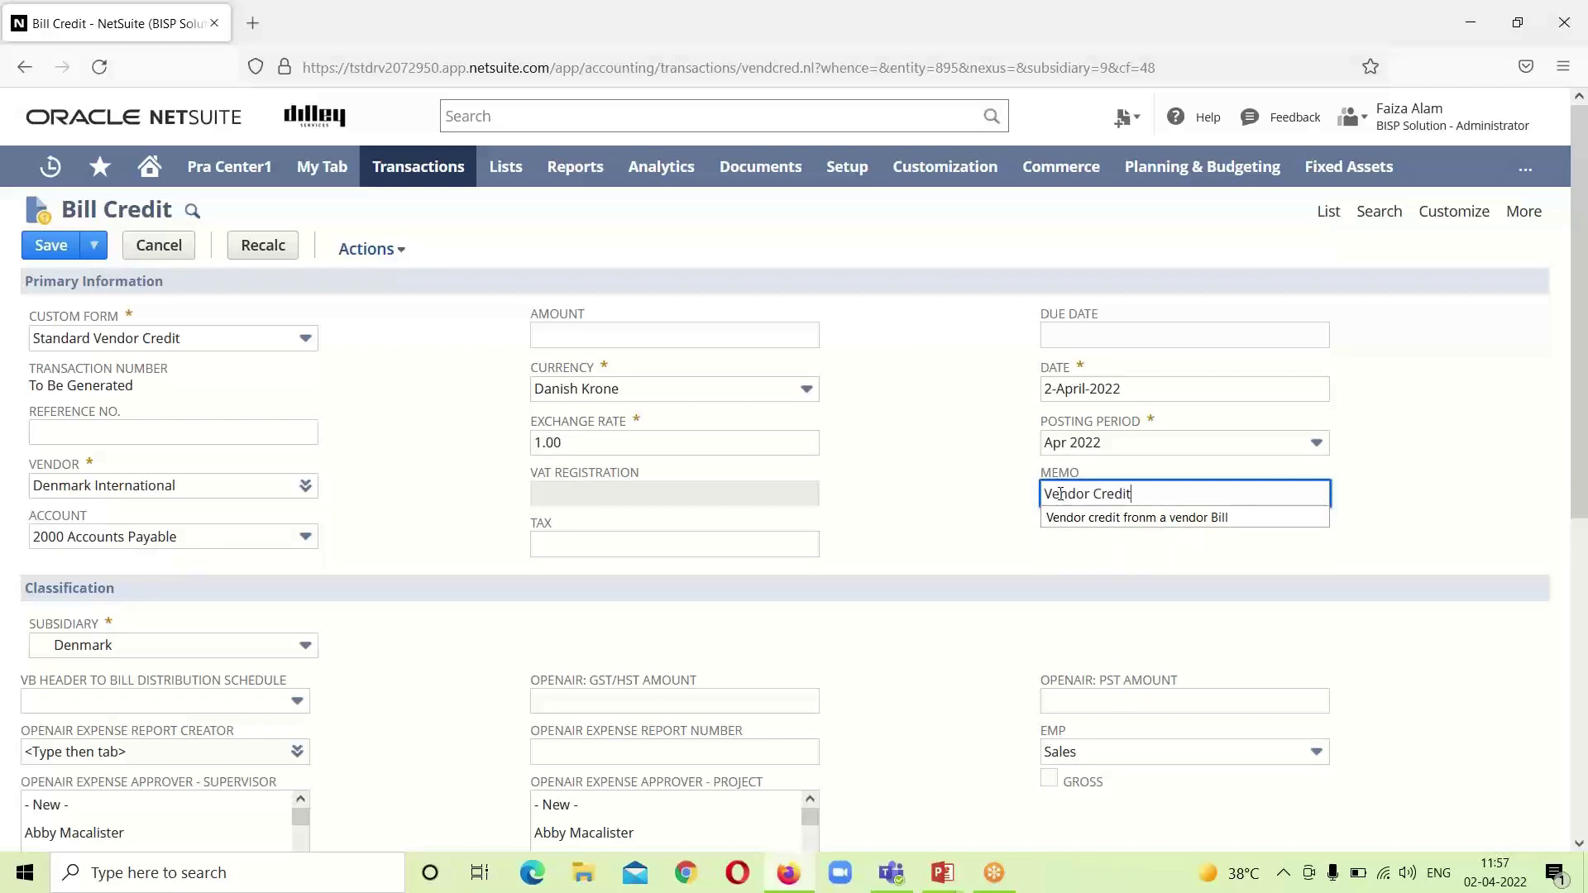
text( 1)
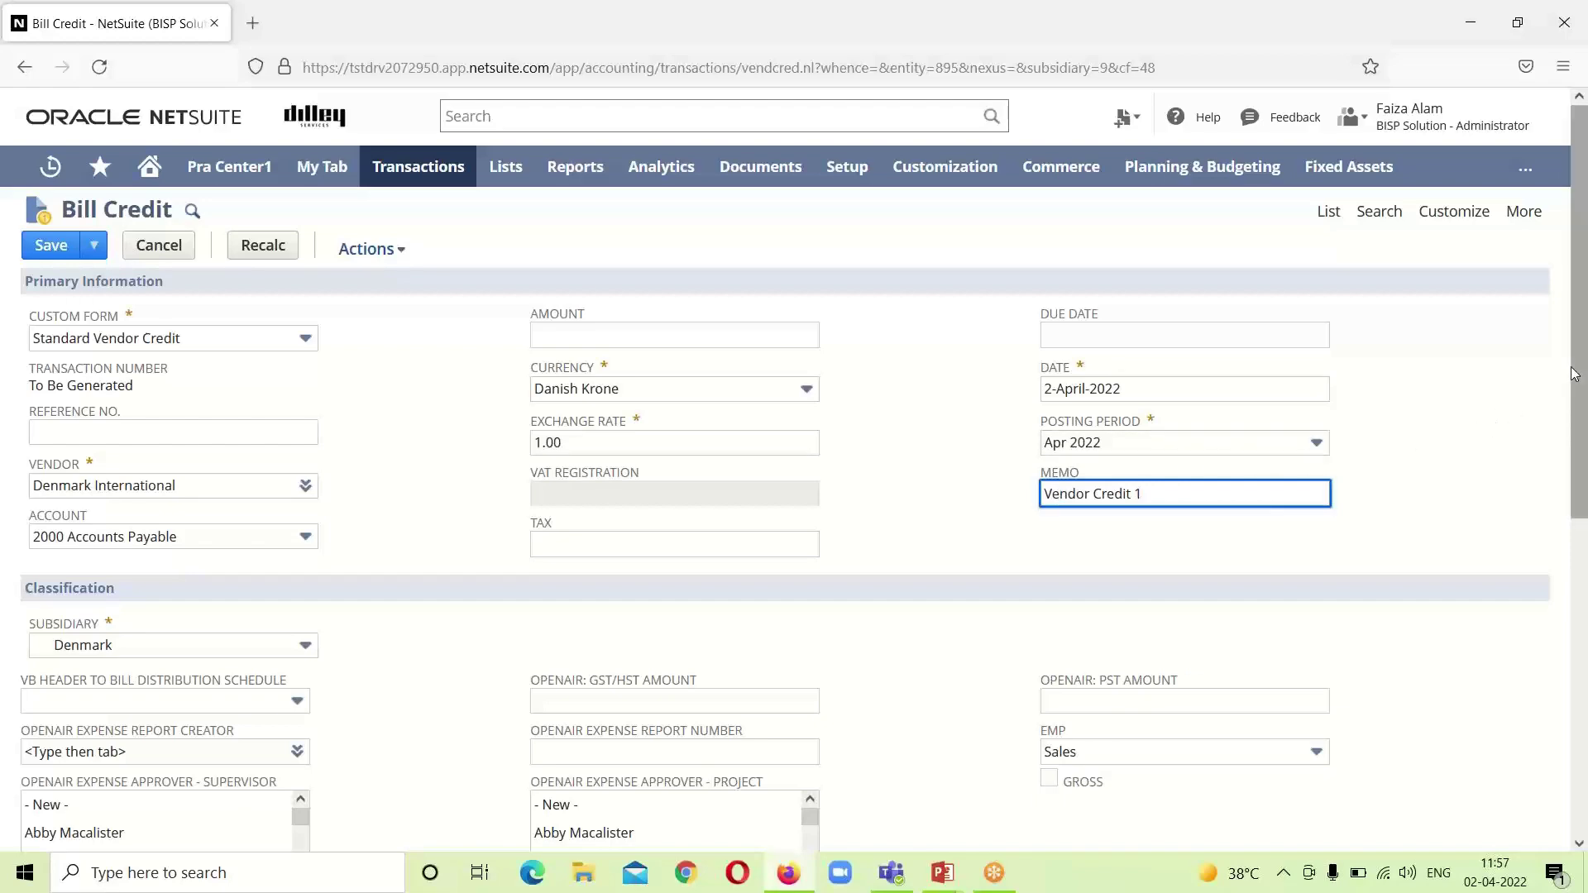
- Try to apply the credit to the vendor bill due 7-February-2019
drag(1576, 379, 1583, 653)
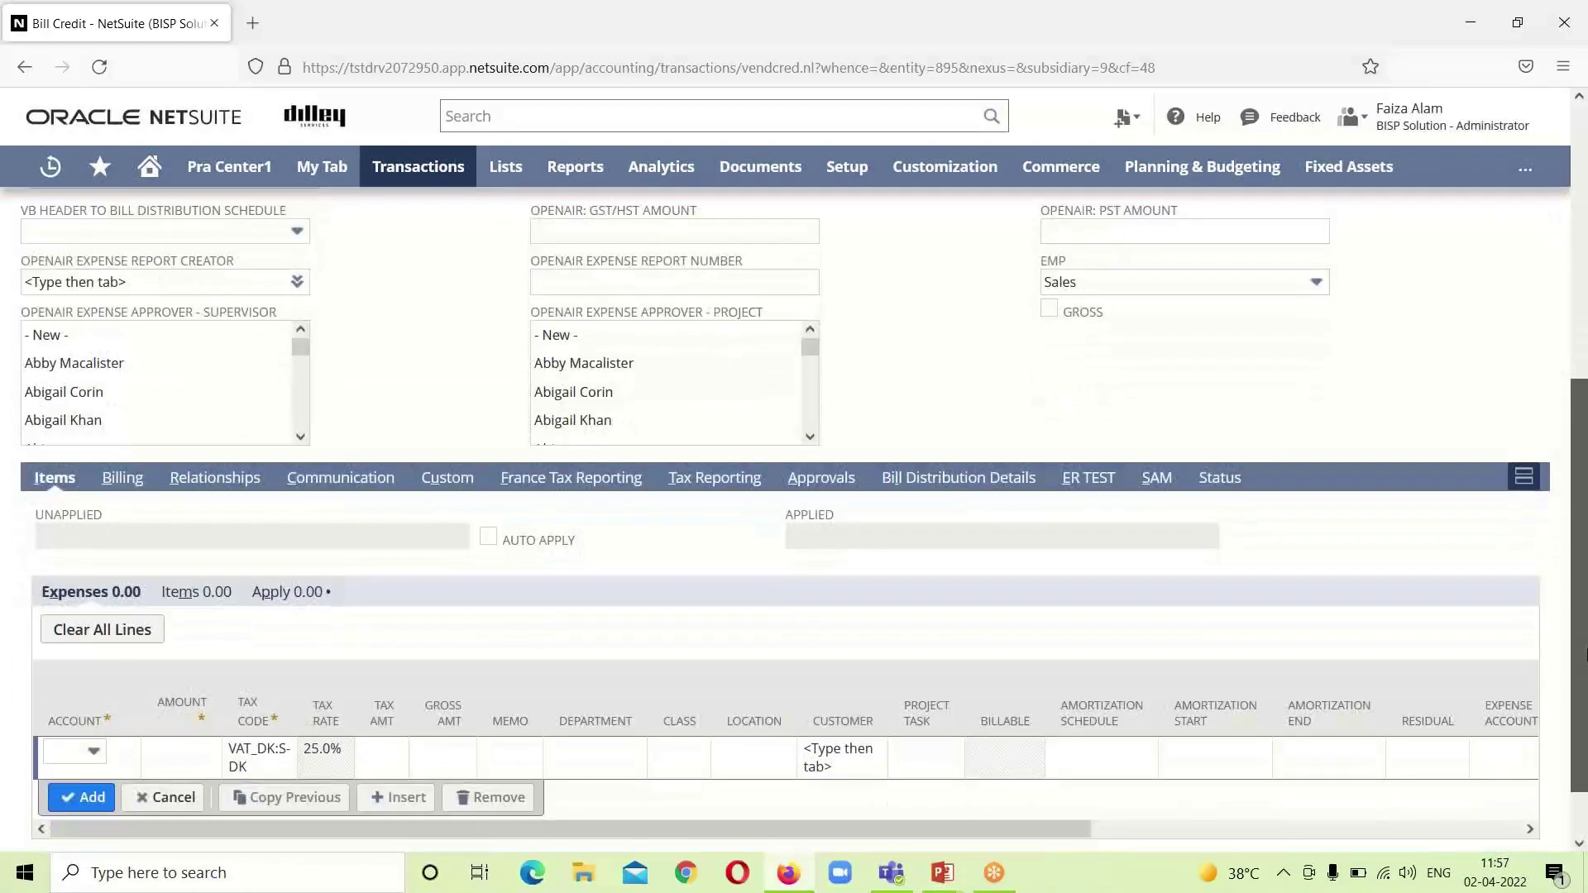
scroll(552, 465, down, 1)
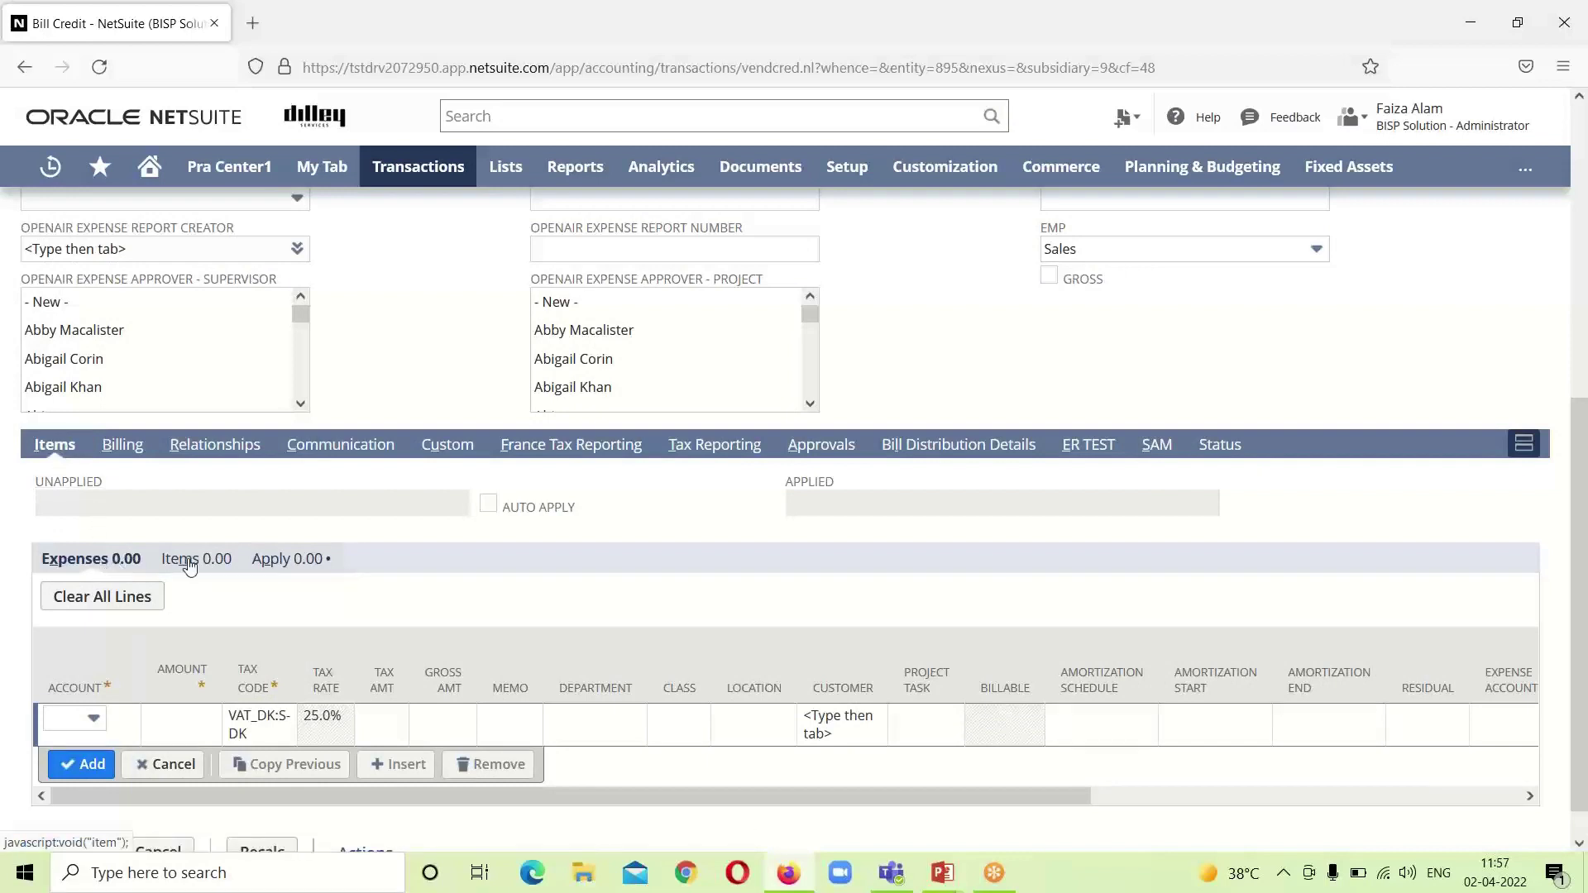
click(283, 561)
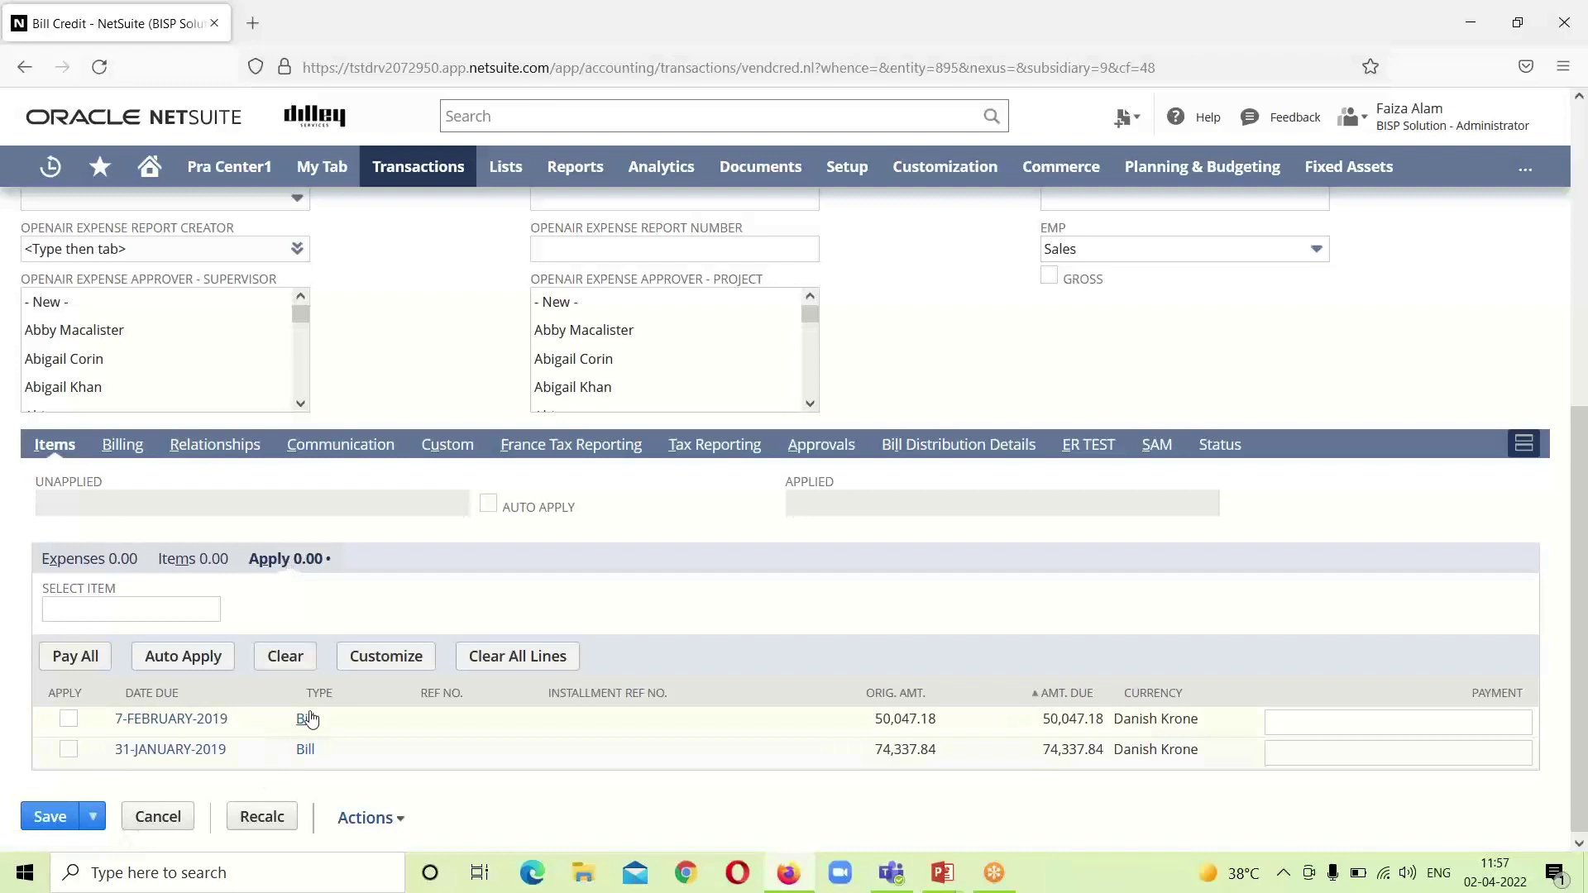
click(68, 721)
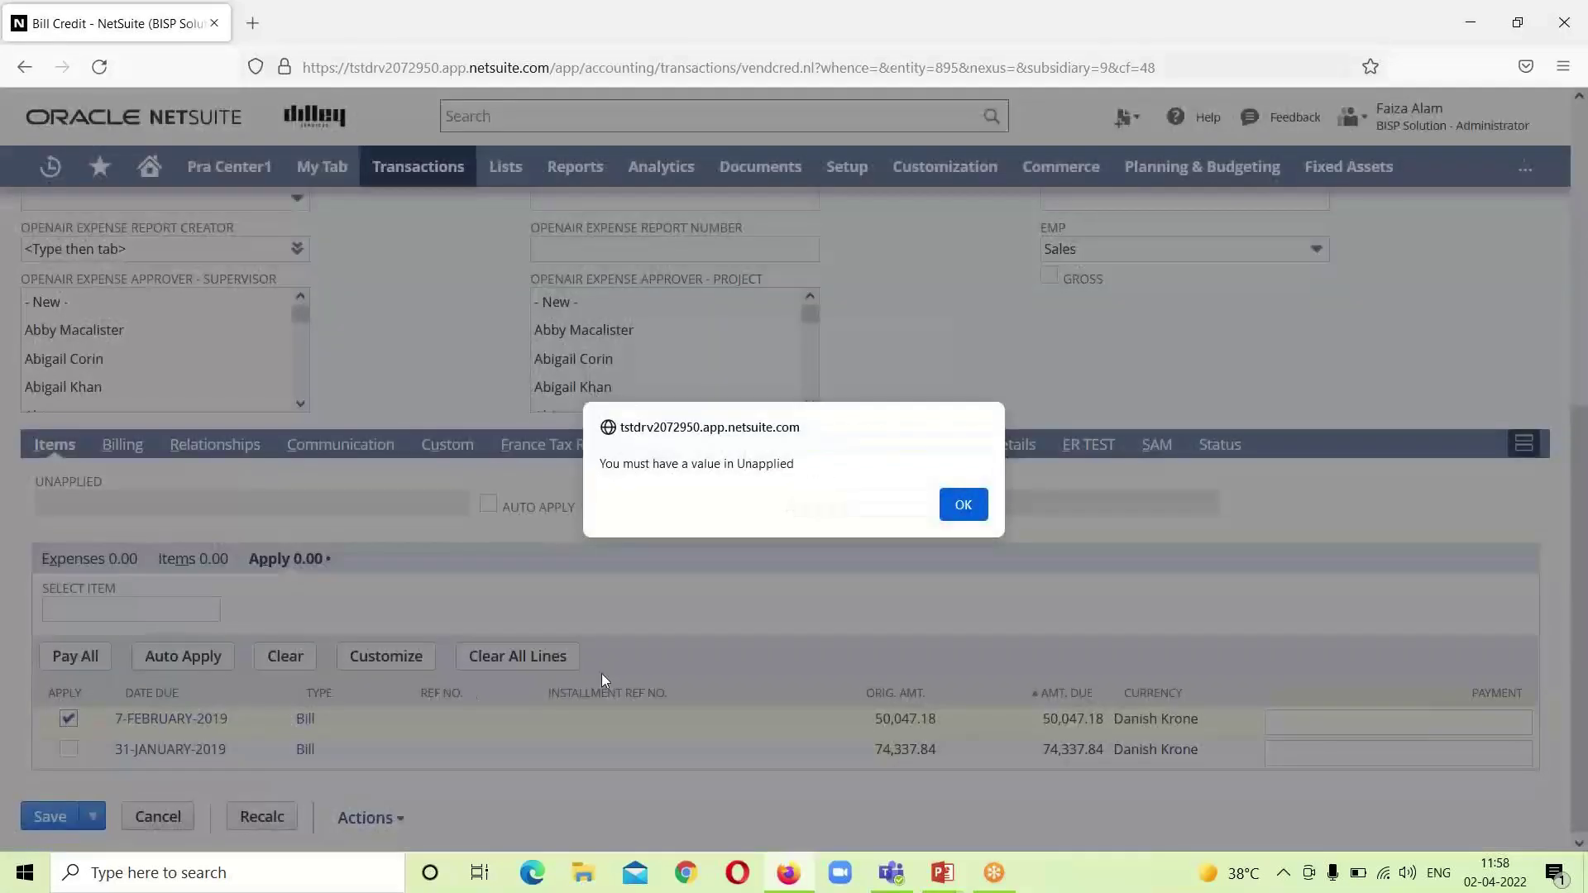
click(964, 505)
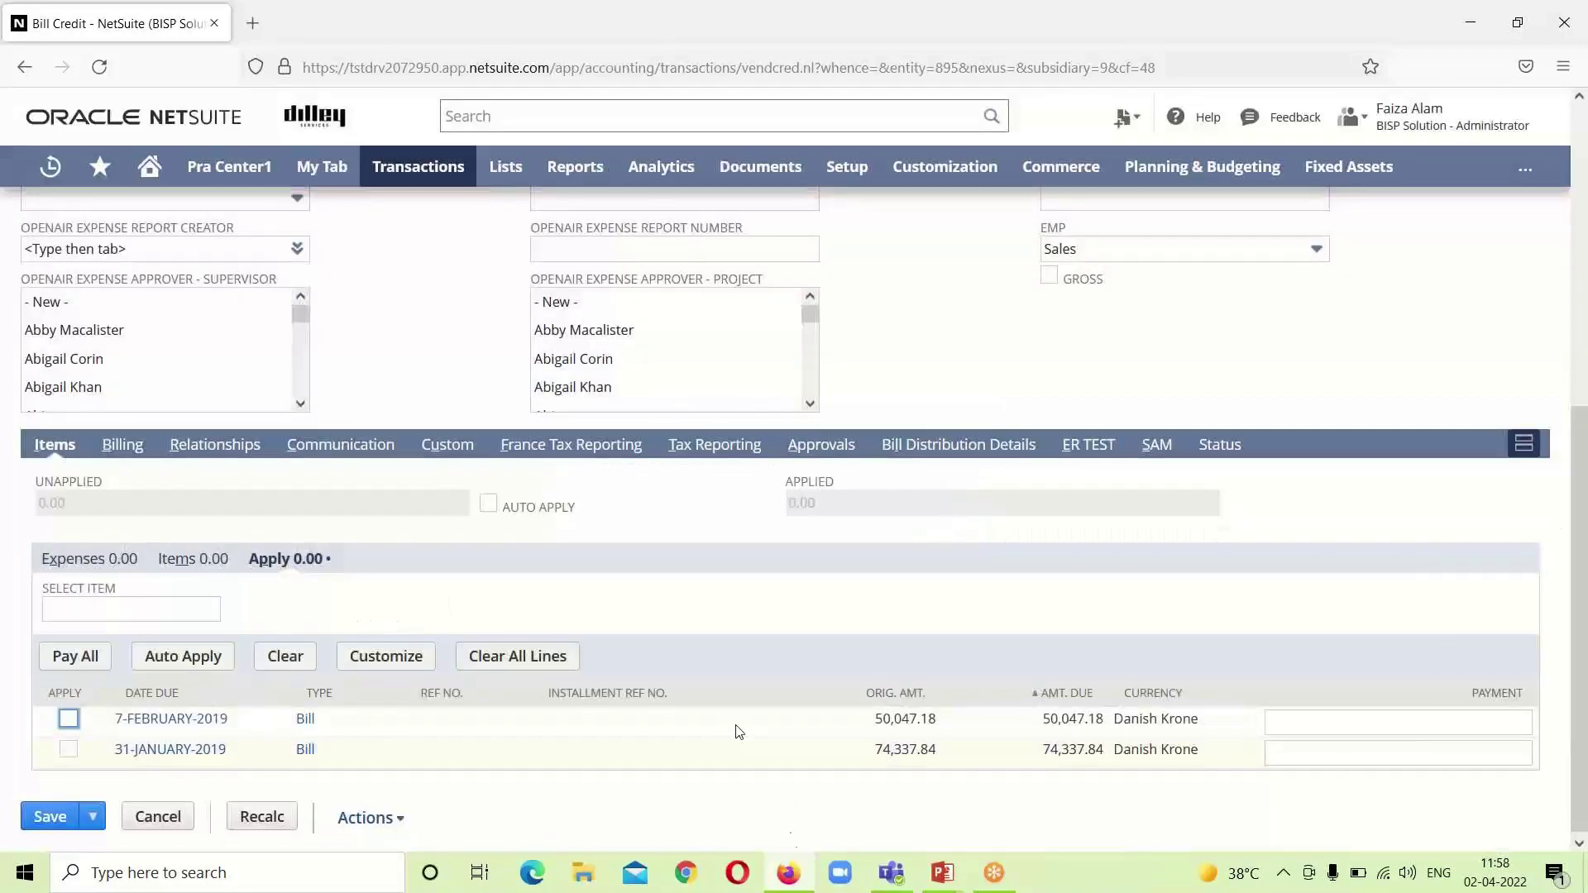
- Fill in an expense line with account 1967 WET Paid and an amount of 3,000
click(113, 563)
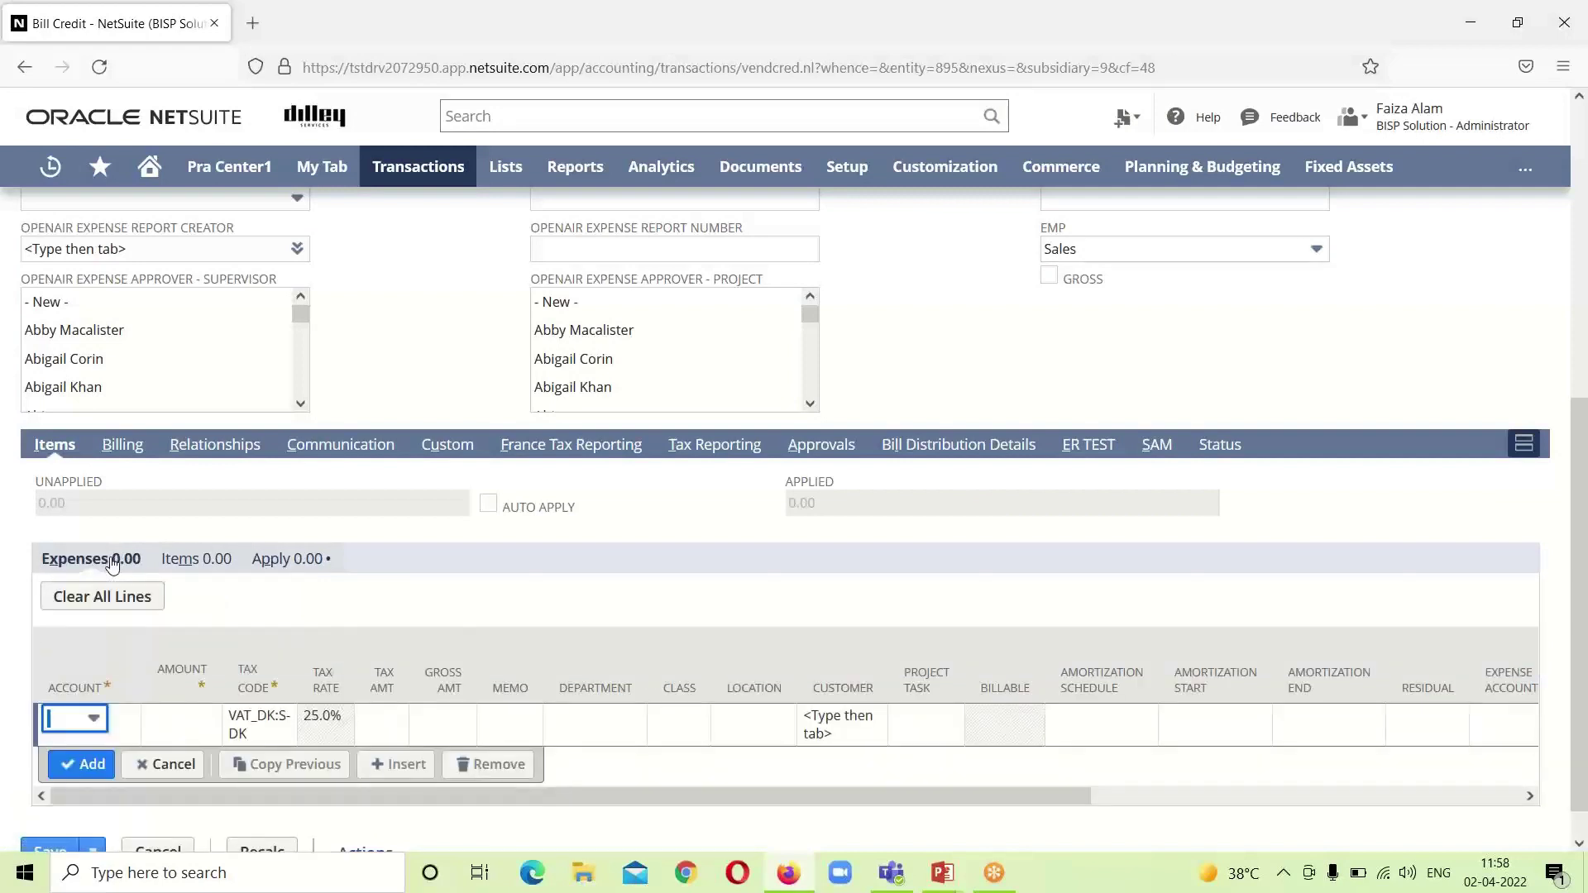
click(93, 719)
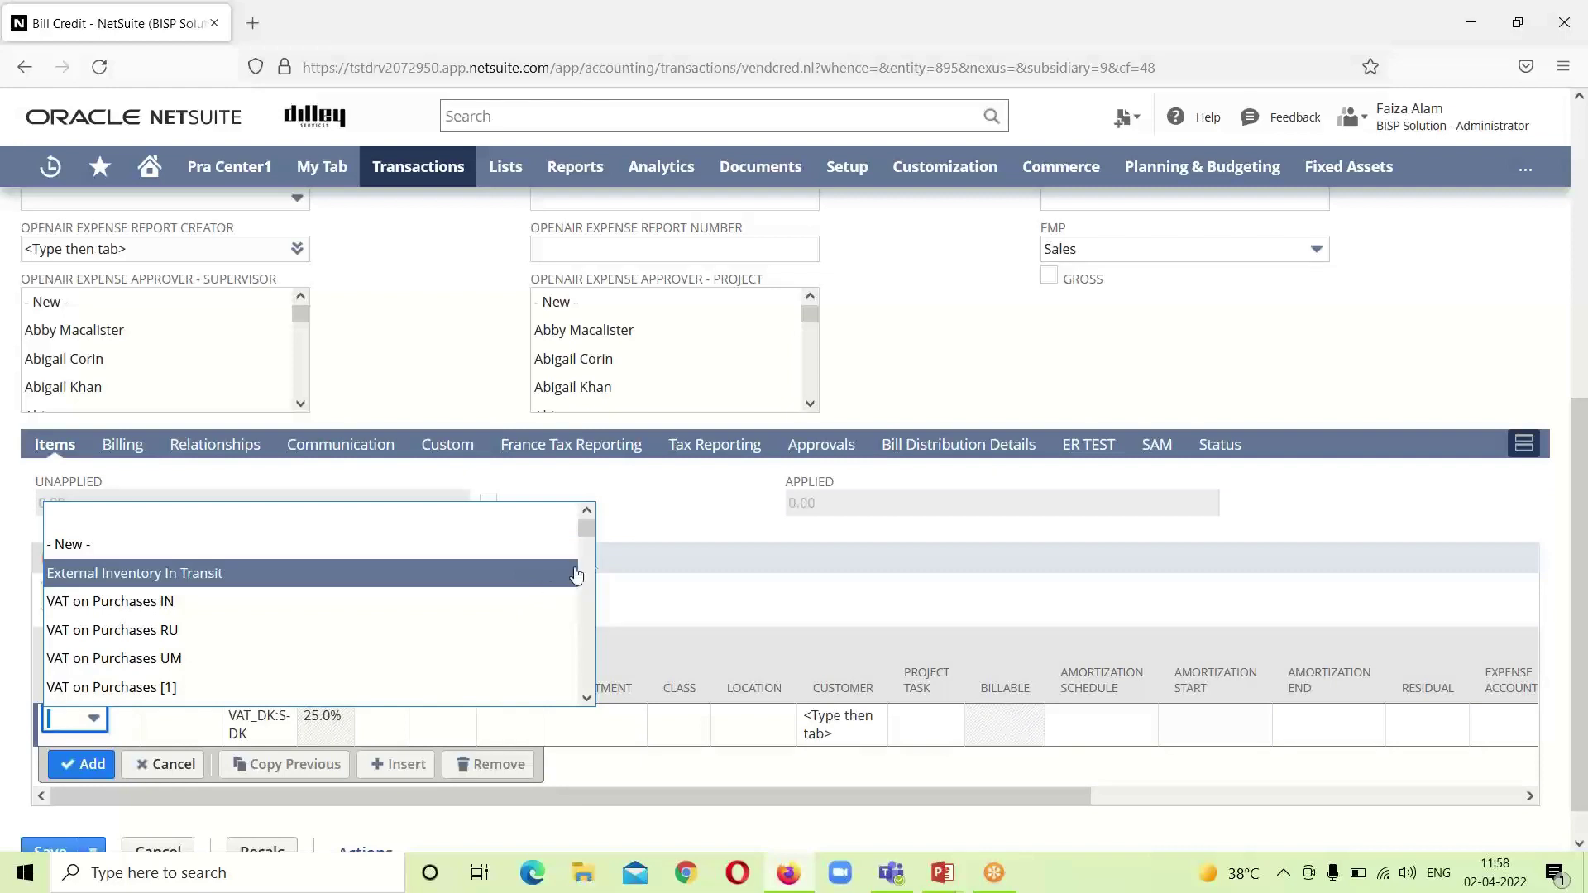
mouse_move(590, 534)
mouse_down()
mouse_move(588, 589)
mouse_move(608, 556)
mouse_up()
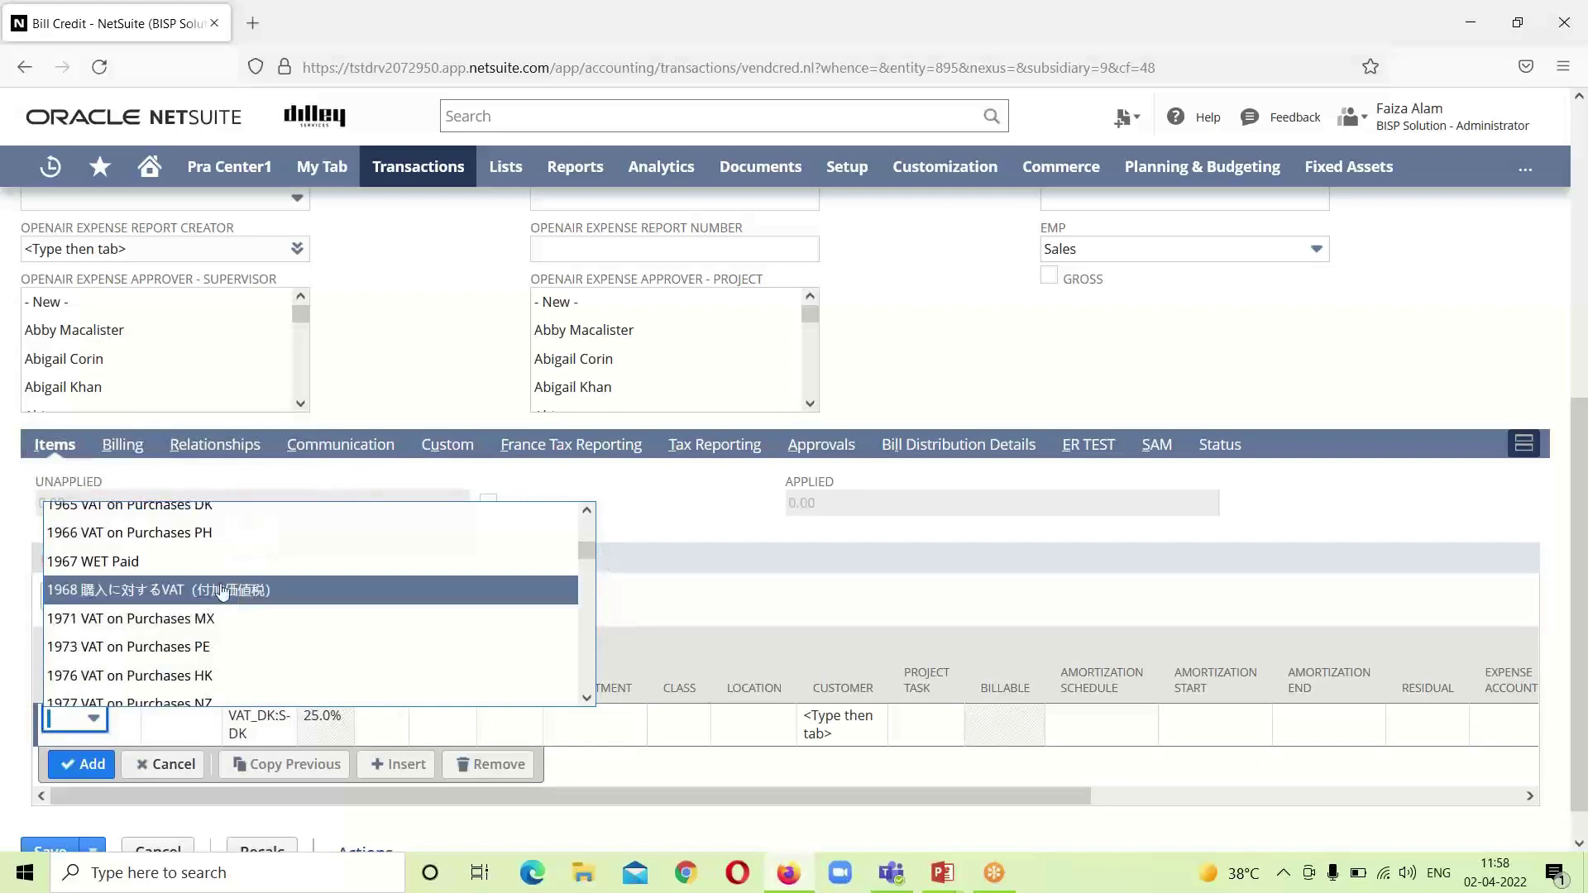
click(252, 567)
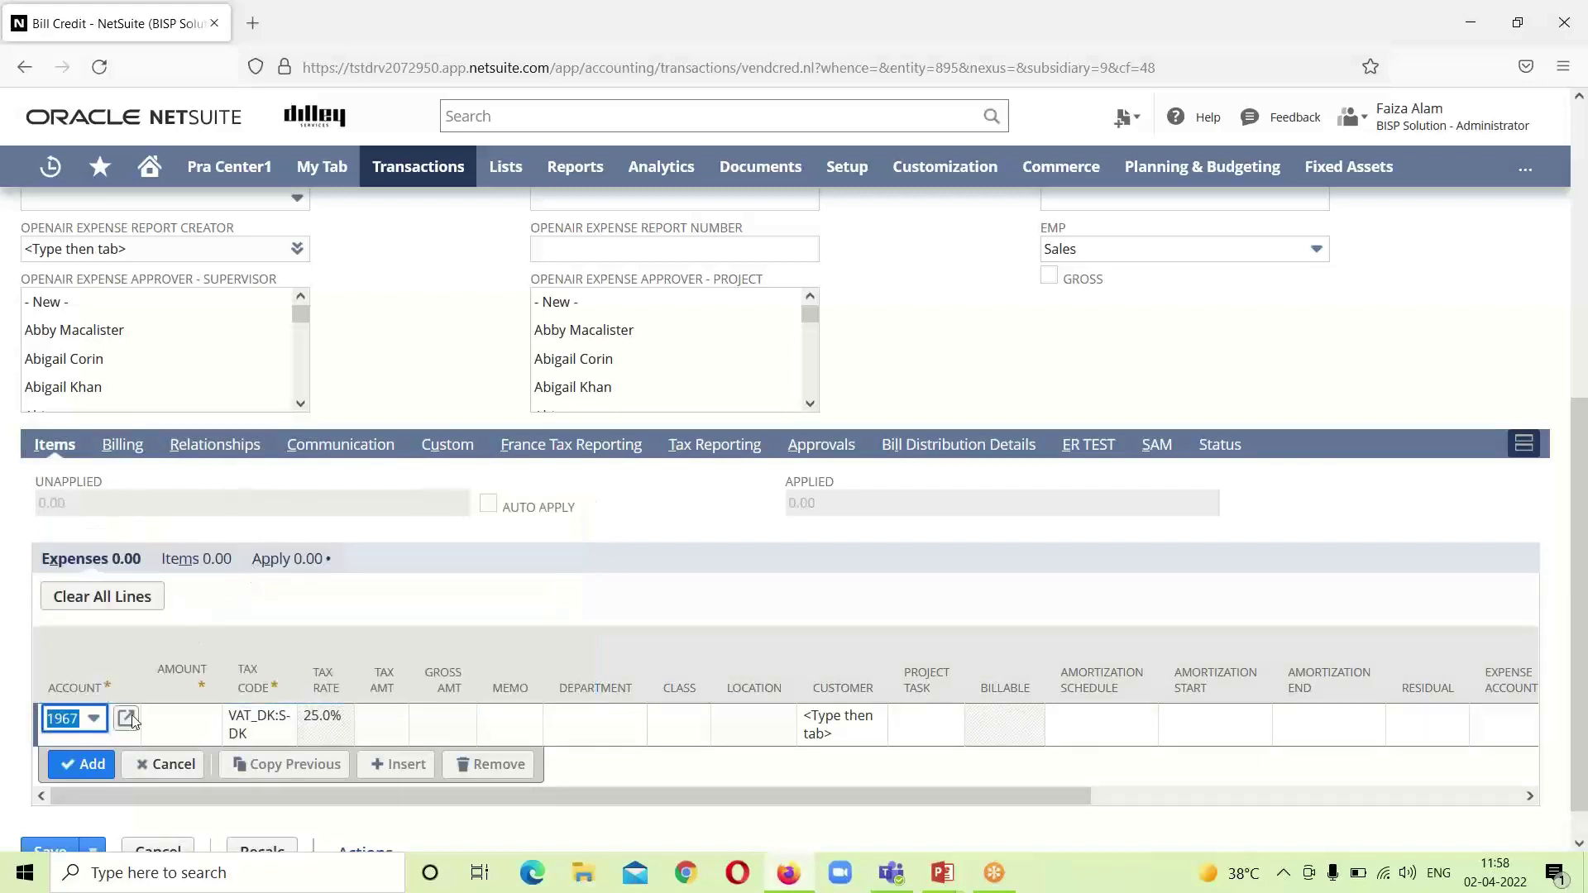
click(189, 721)
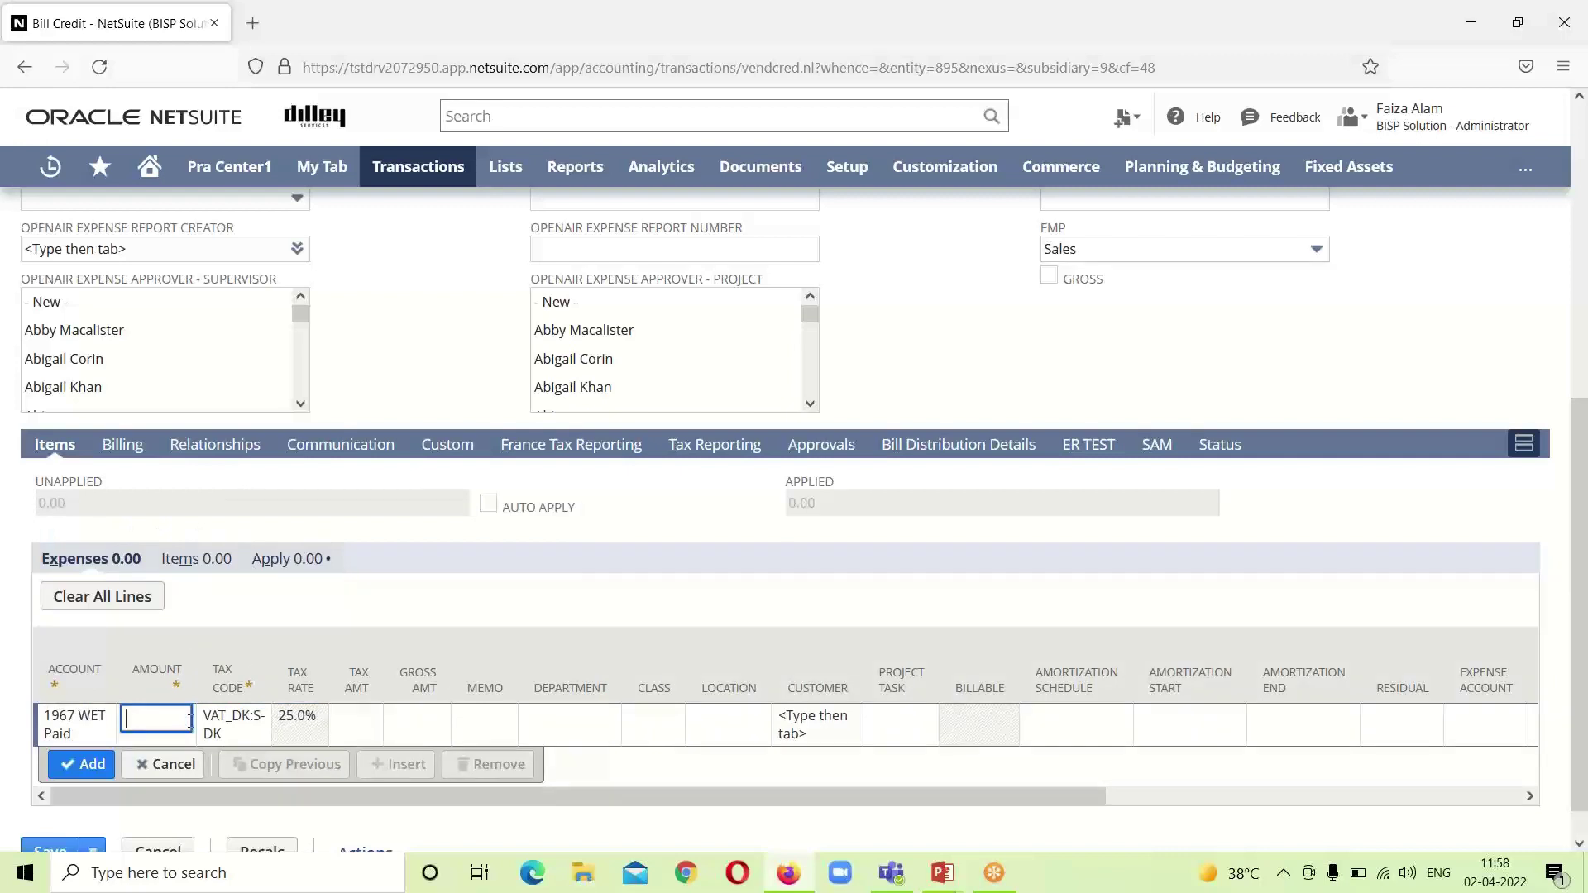
text(3000)
click(438, 716)
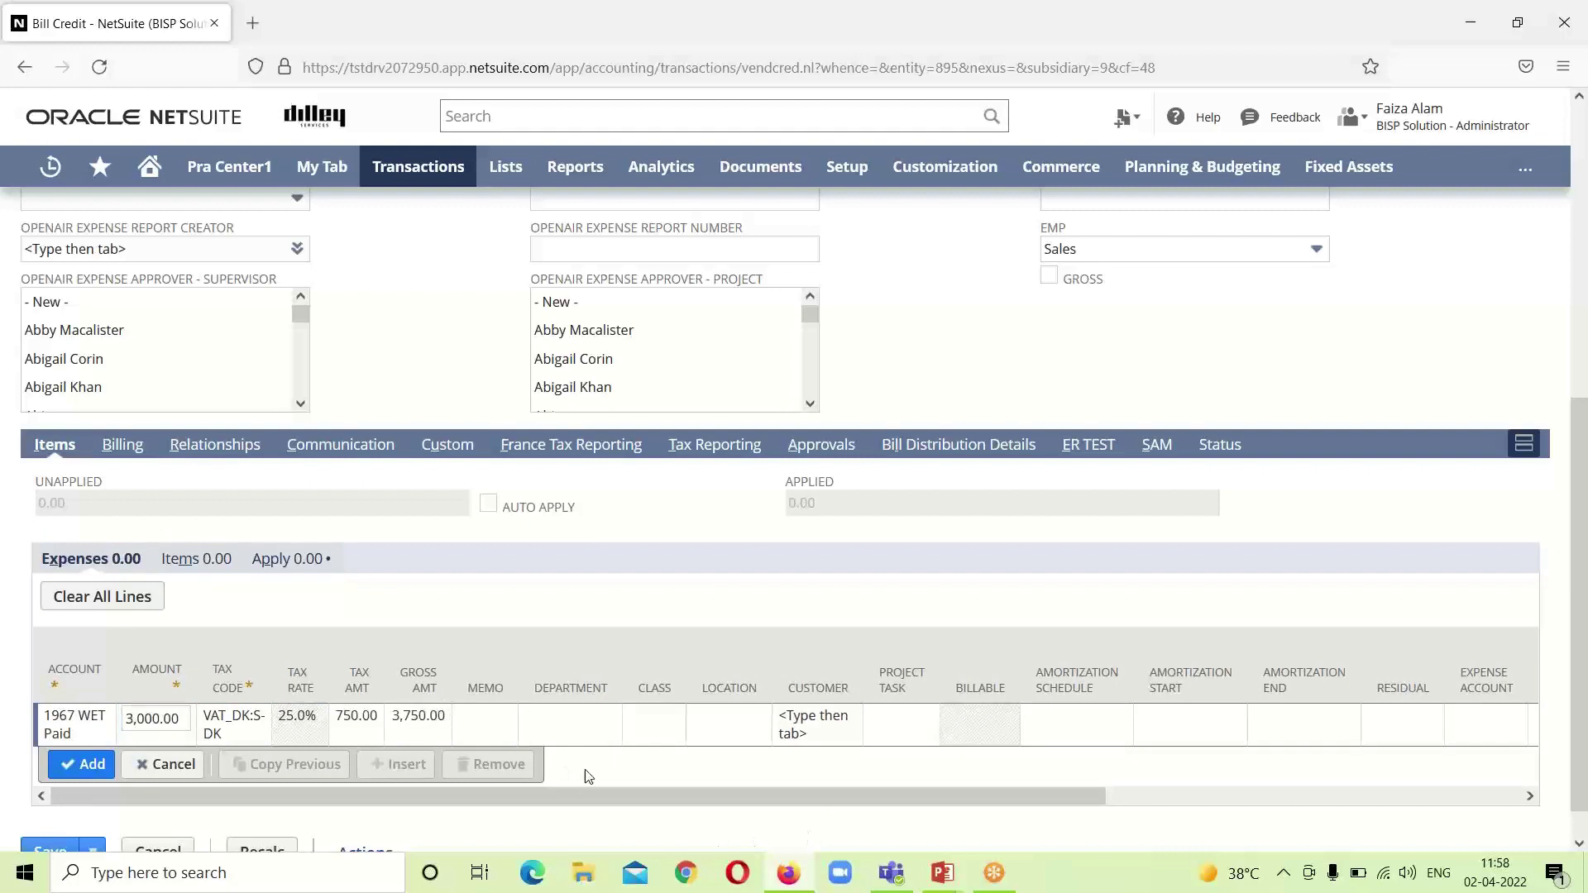
- Set the expense line's location to 08 Denmark Warehouse and add the line to the credit
click(739, 716)
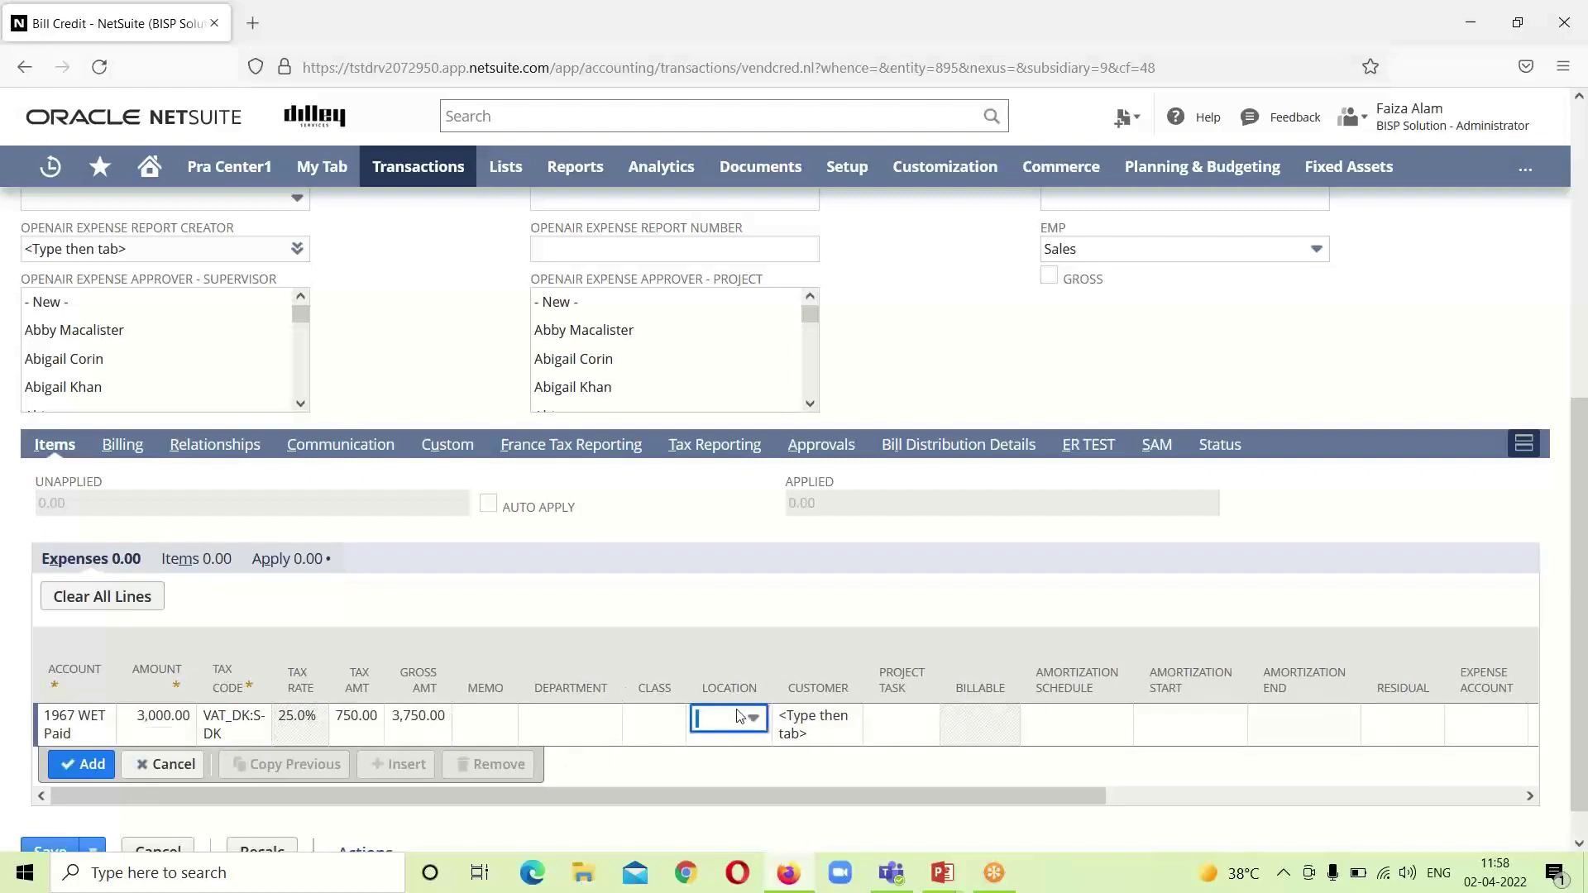
click(741, 717)
click(739, 799)
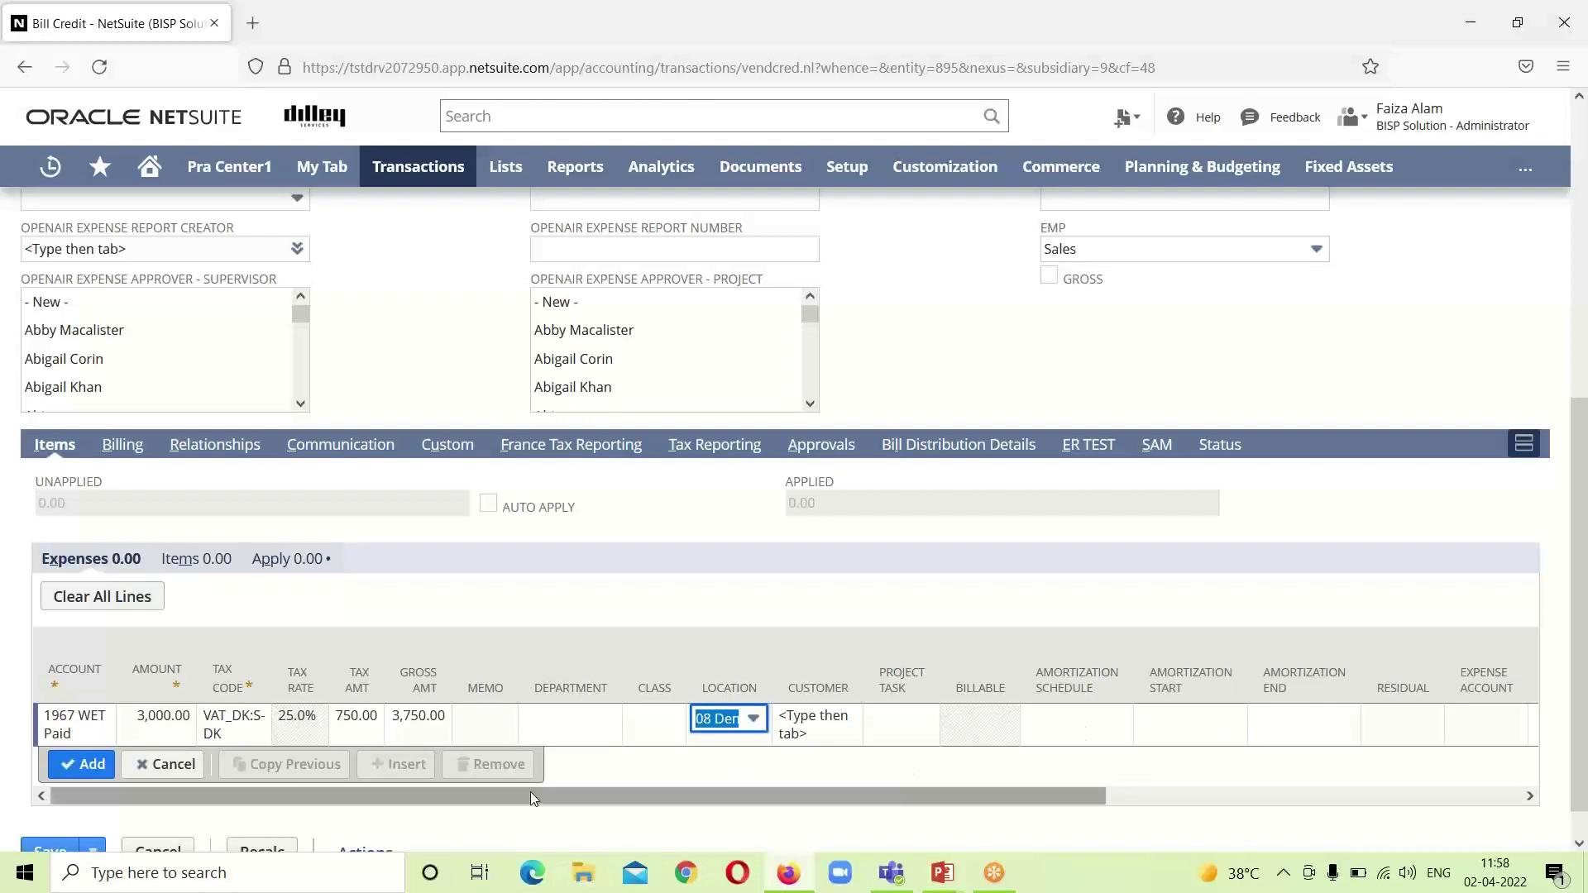
click(62, 768)
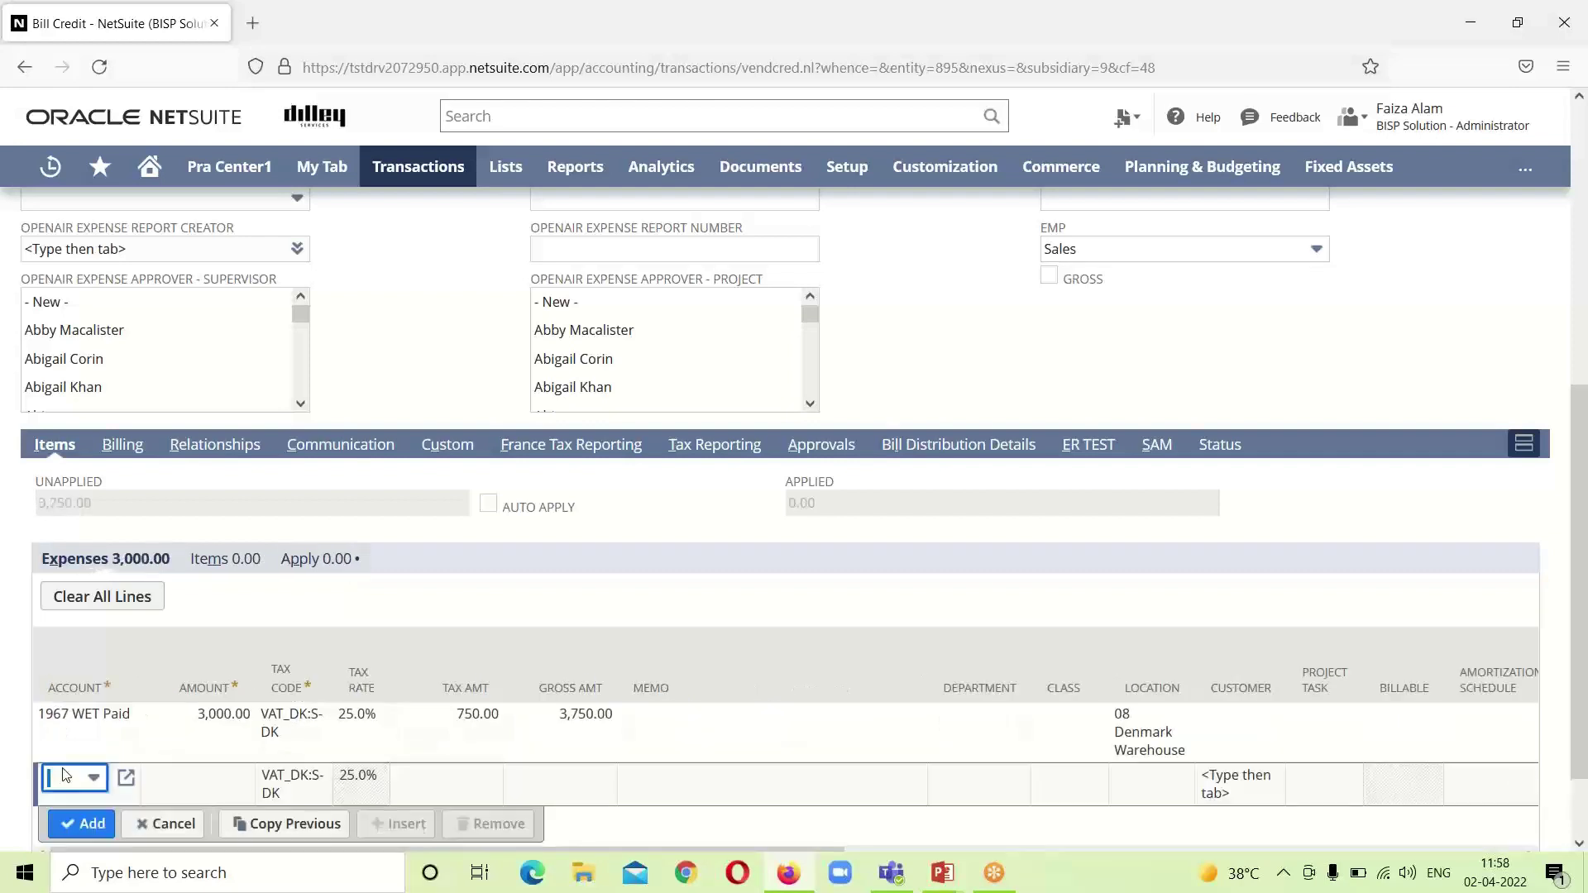
- In the custom fields, set LNT_QUALTIY to PASSED and Product Quality to Very Good
click(442, 446)
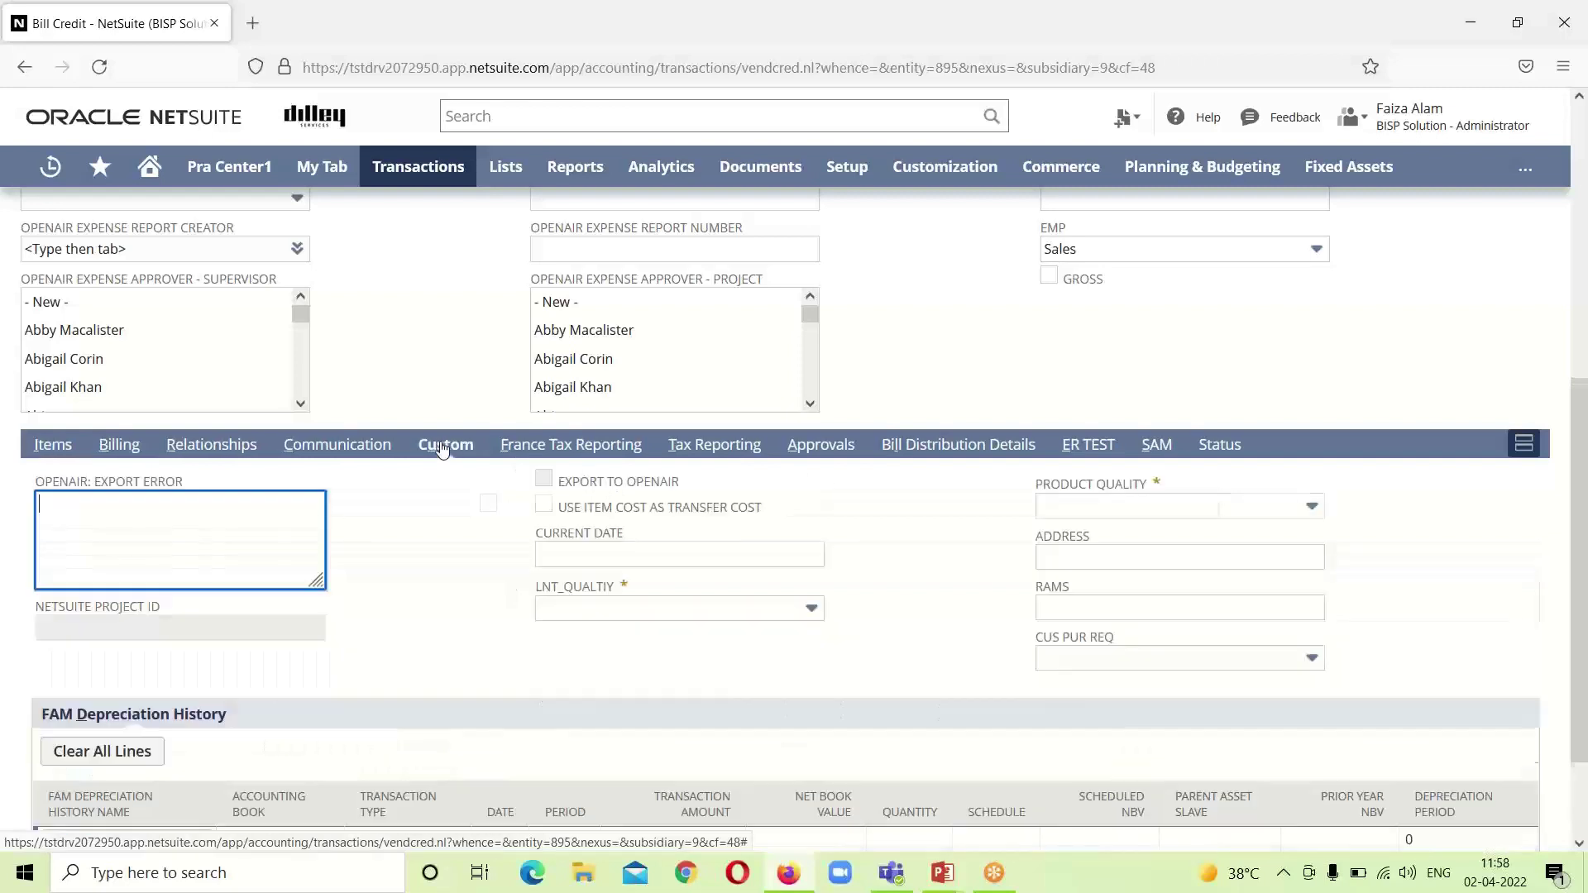
click(809, 609)
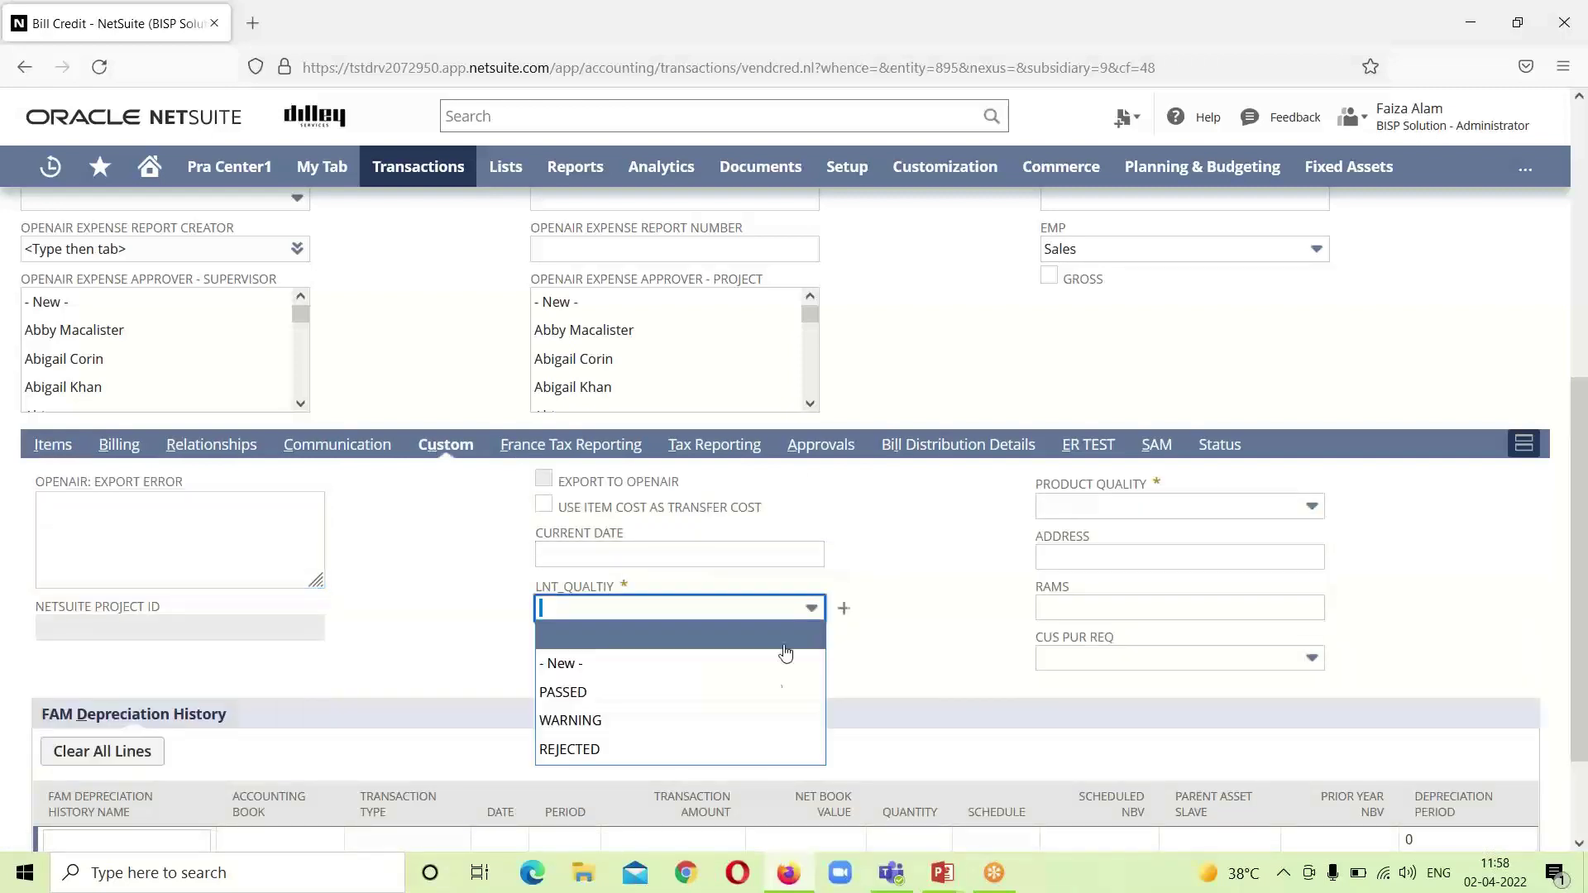
click(775, 692)
click(1312, 501)
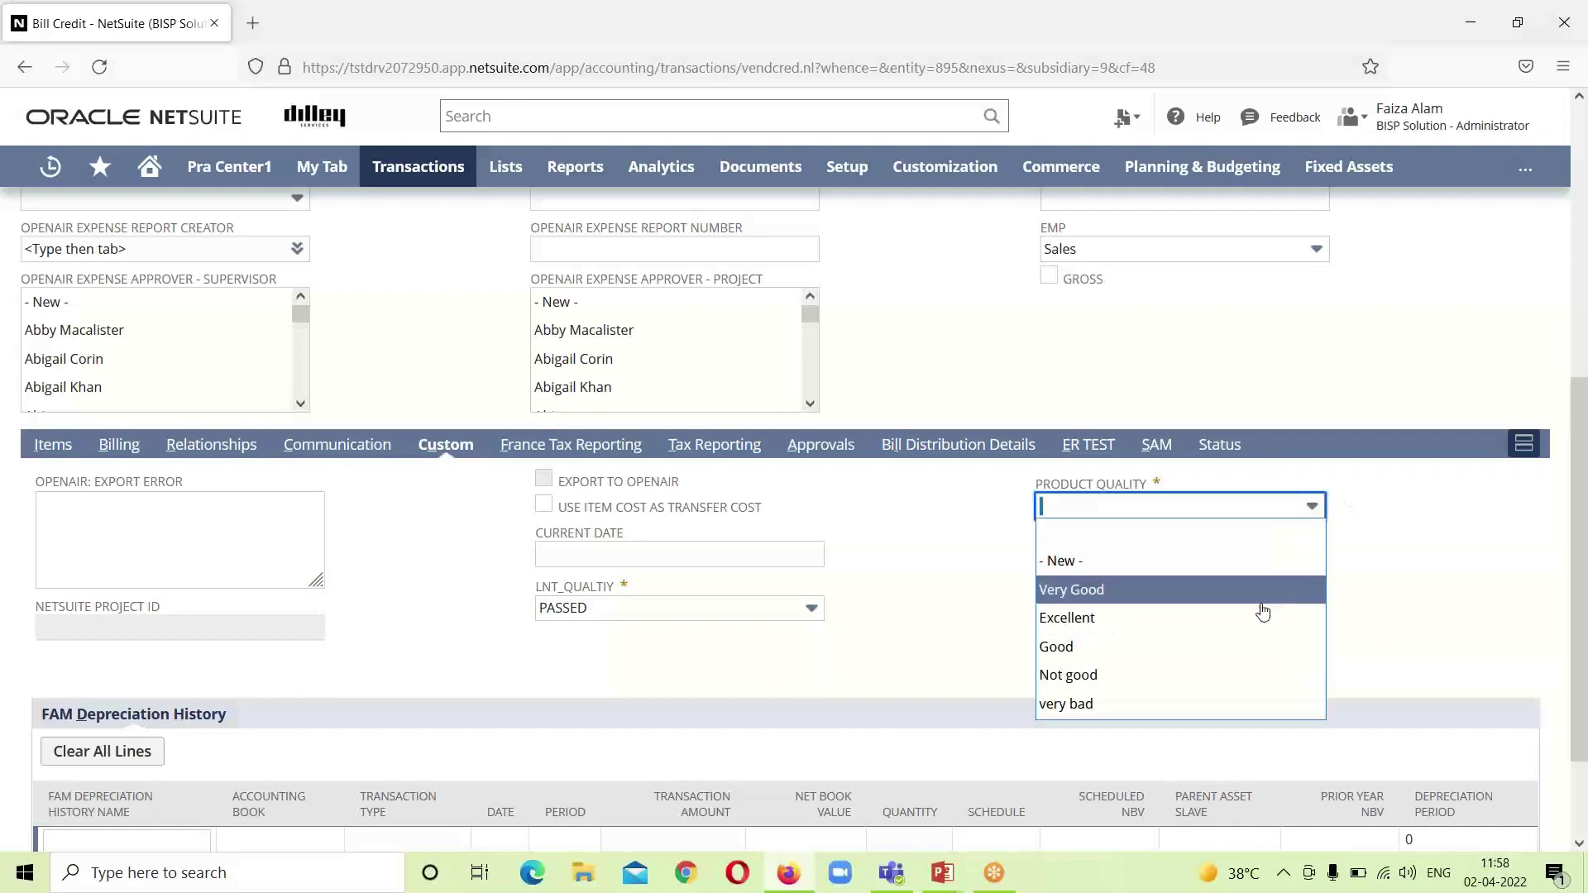
click(1262, 602)
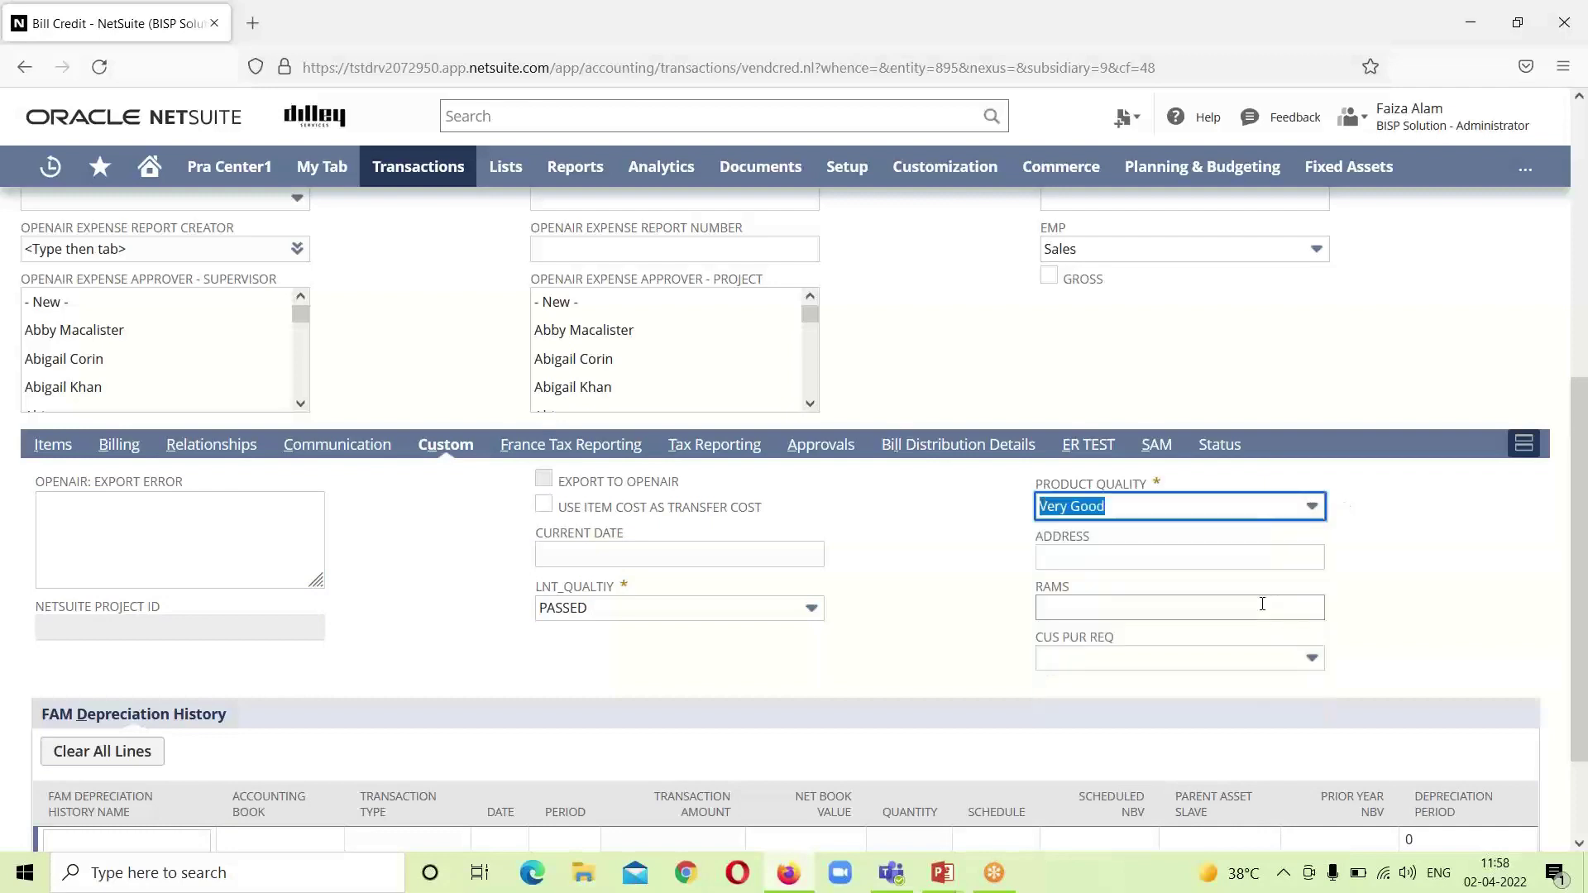
- Set the required Testing for CF field in the SAM section to Test 1
click(1158, 443)
click(1082, 747)
click(1031, 662)
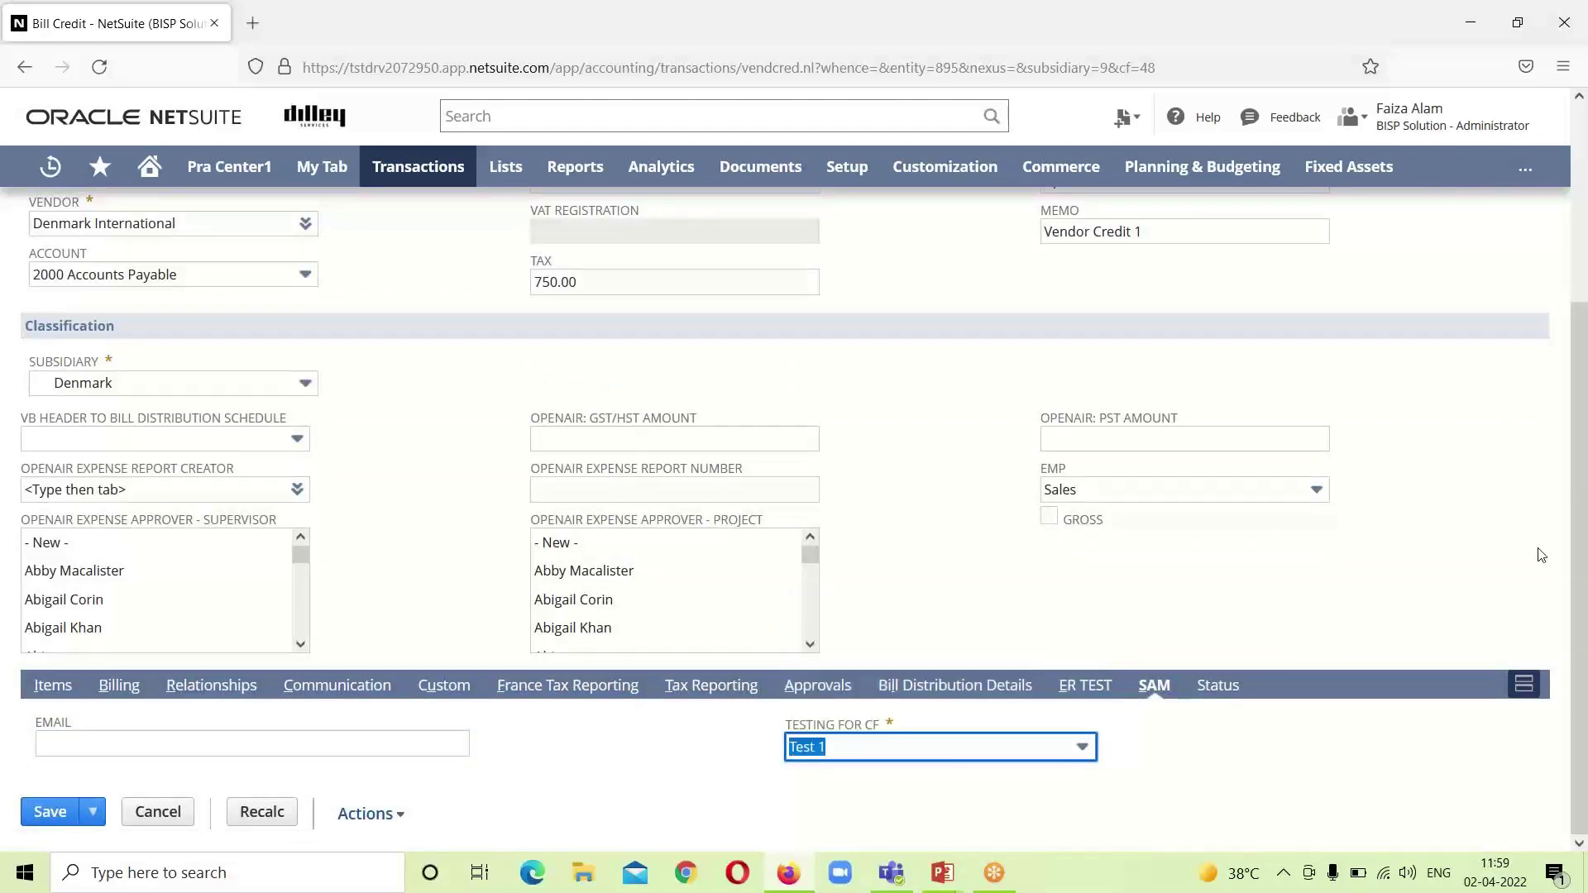
- Automatically apply the unapplied credit amount to the vendor's open bills
click(55, 686)
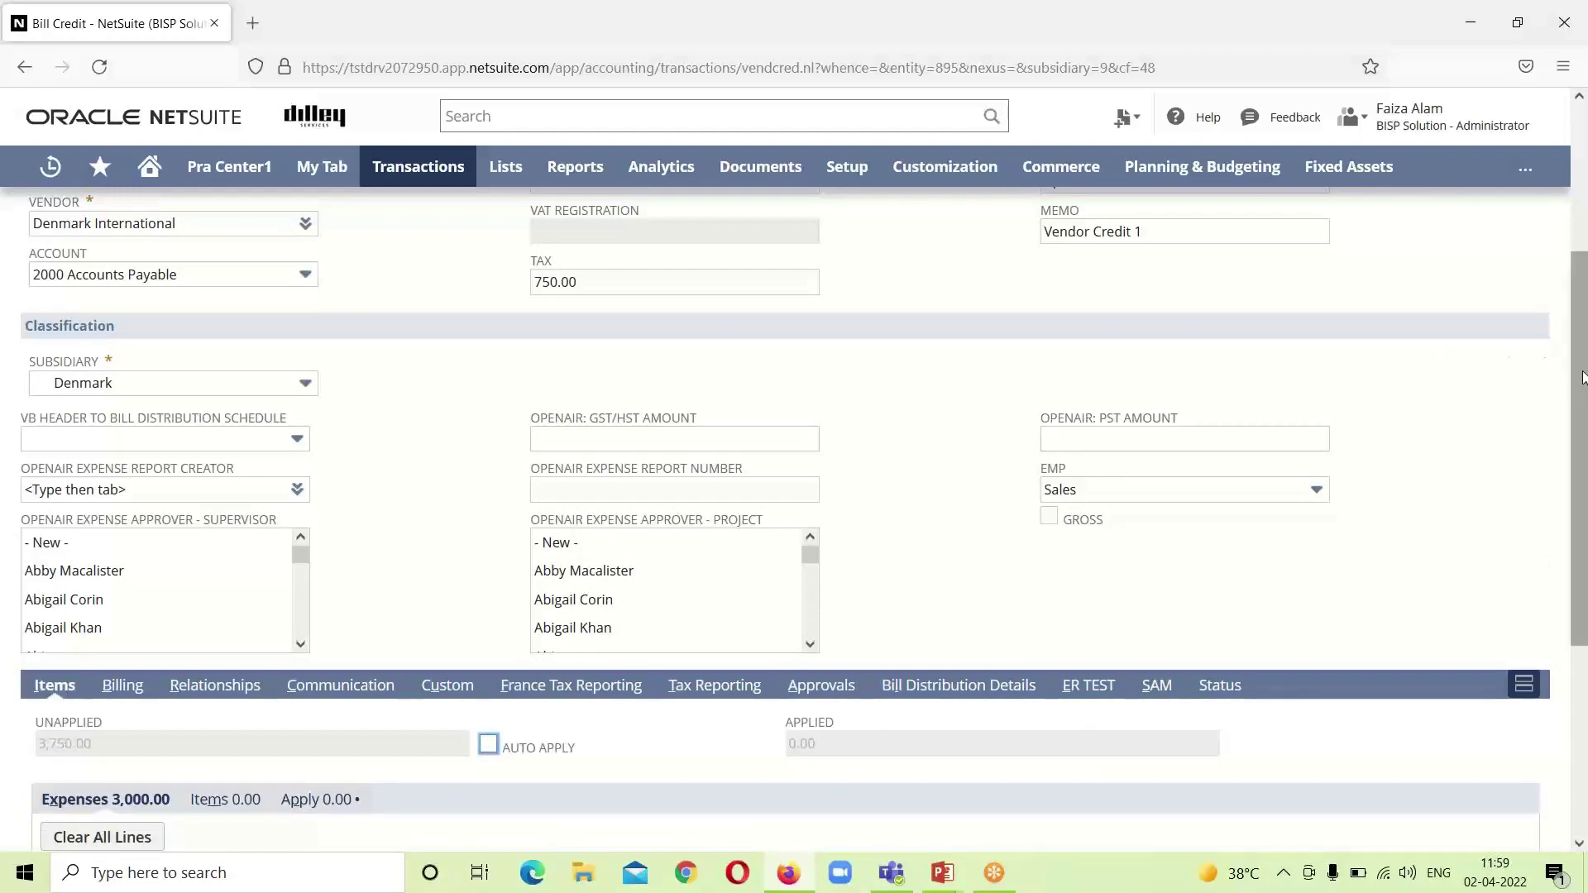
scroll(1542, 356, down, 4)
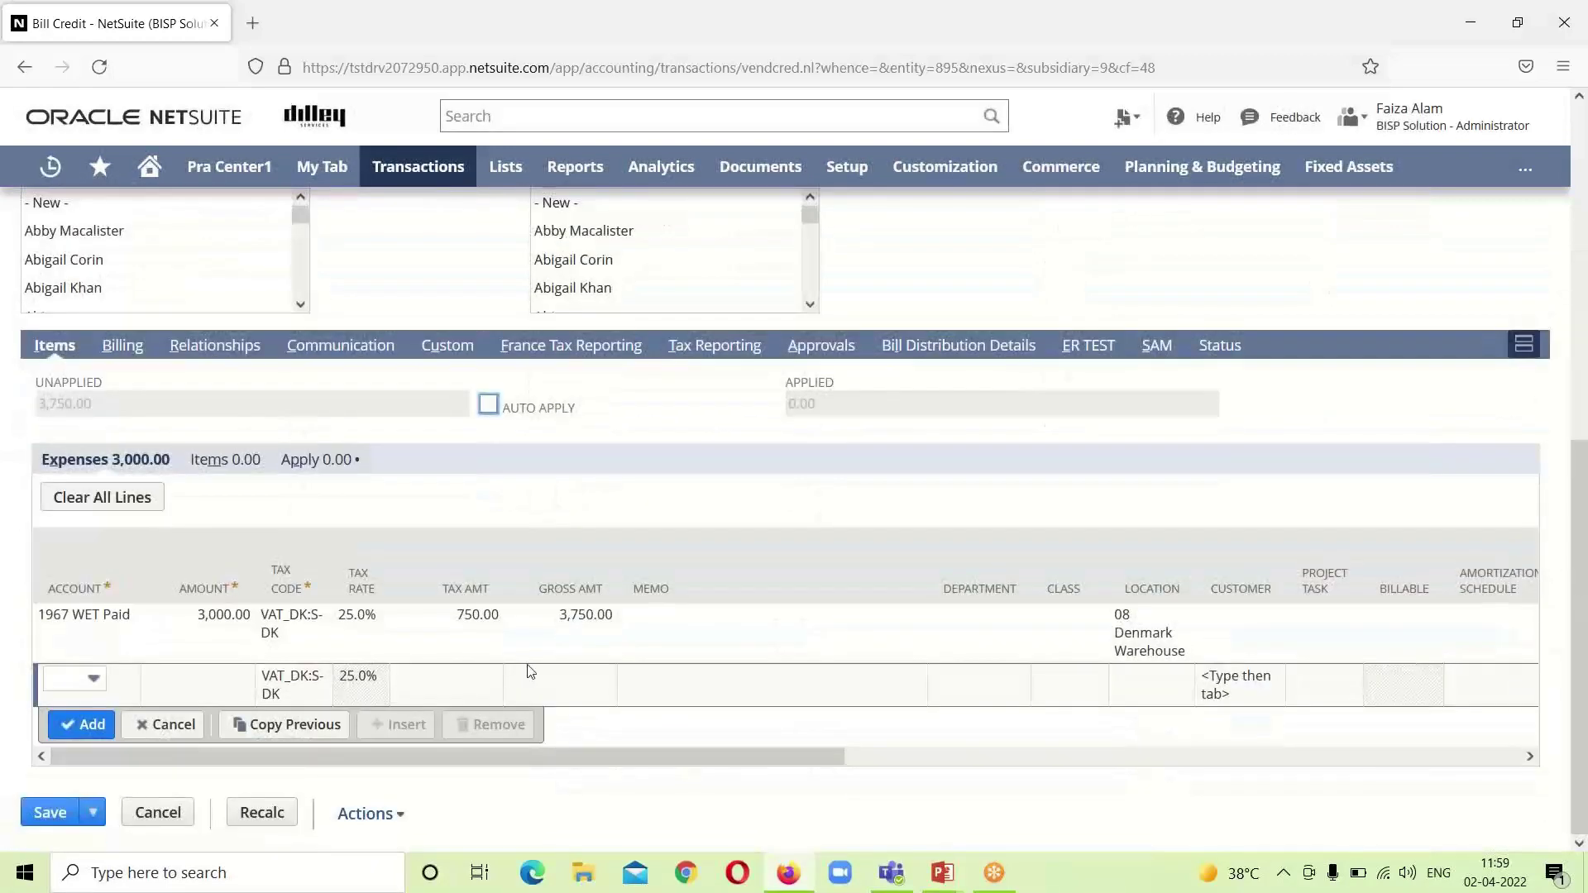
click(489, 406)
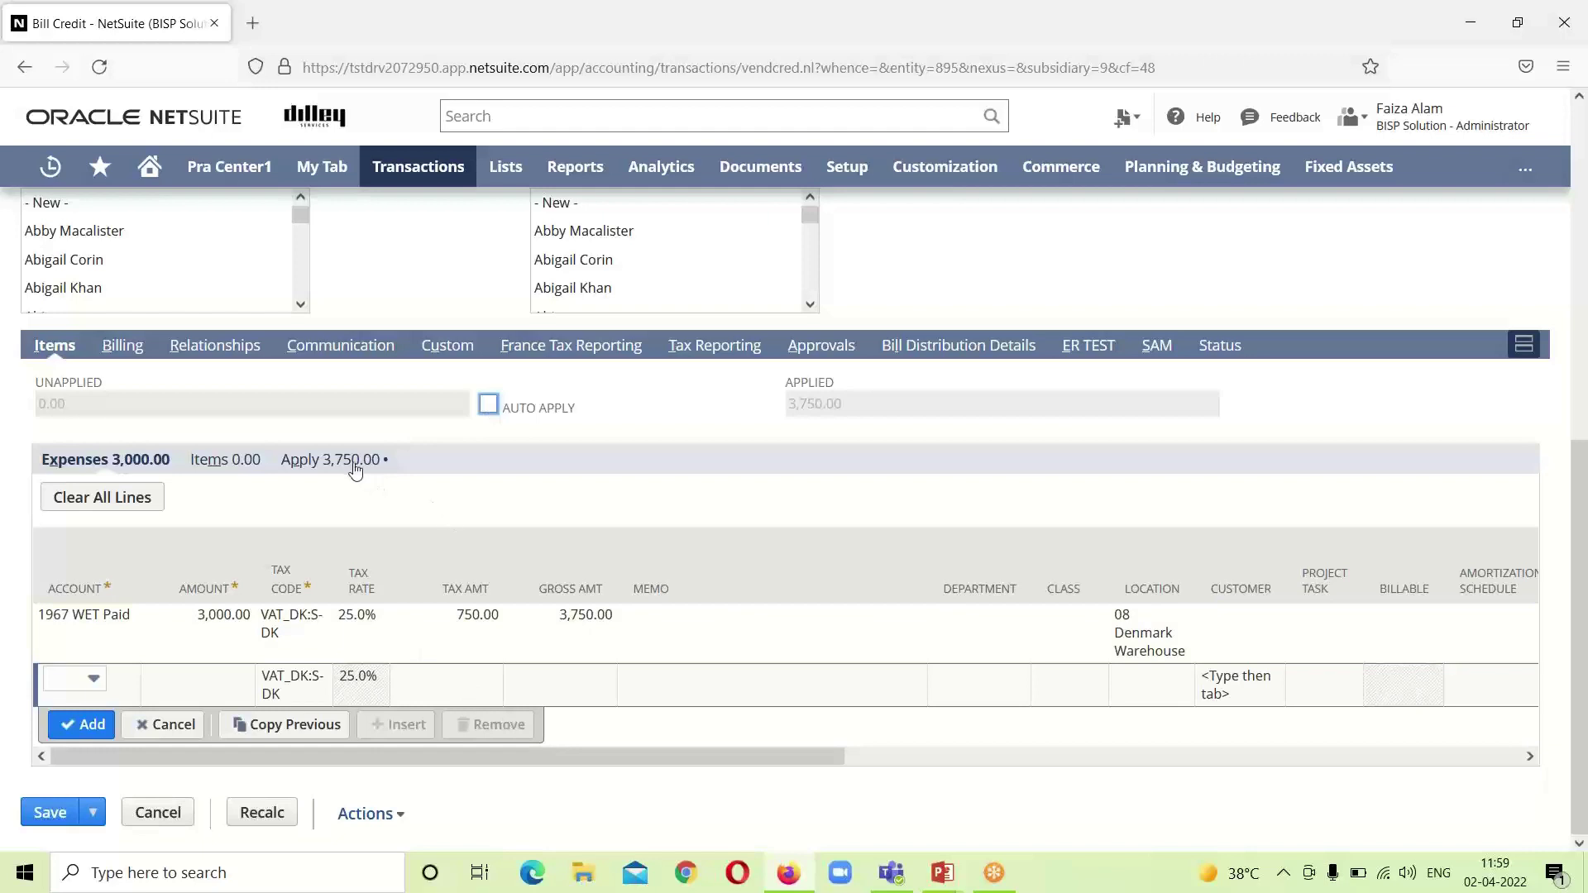
- Remove the credit's application to the 7-February-2019 bill and save the Denmark International bill credit
click(354, 463)
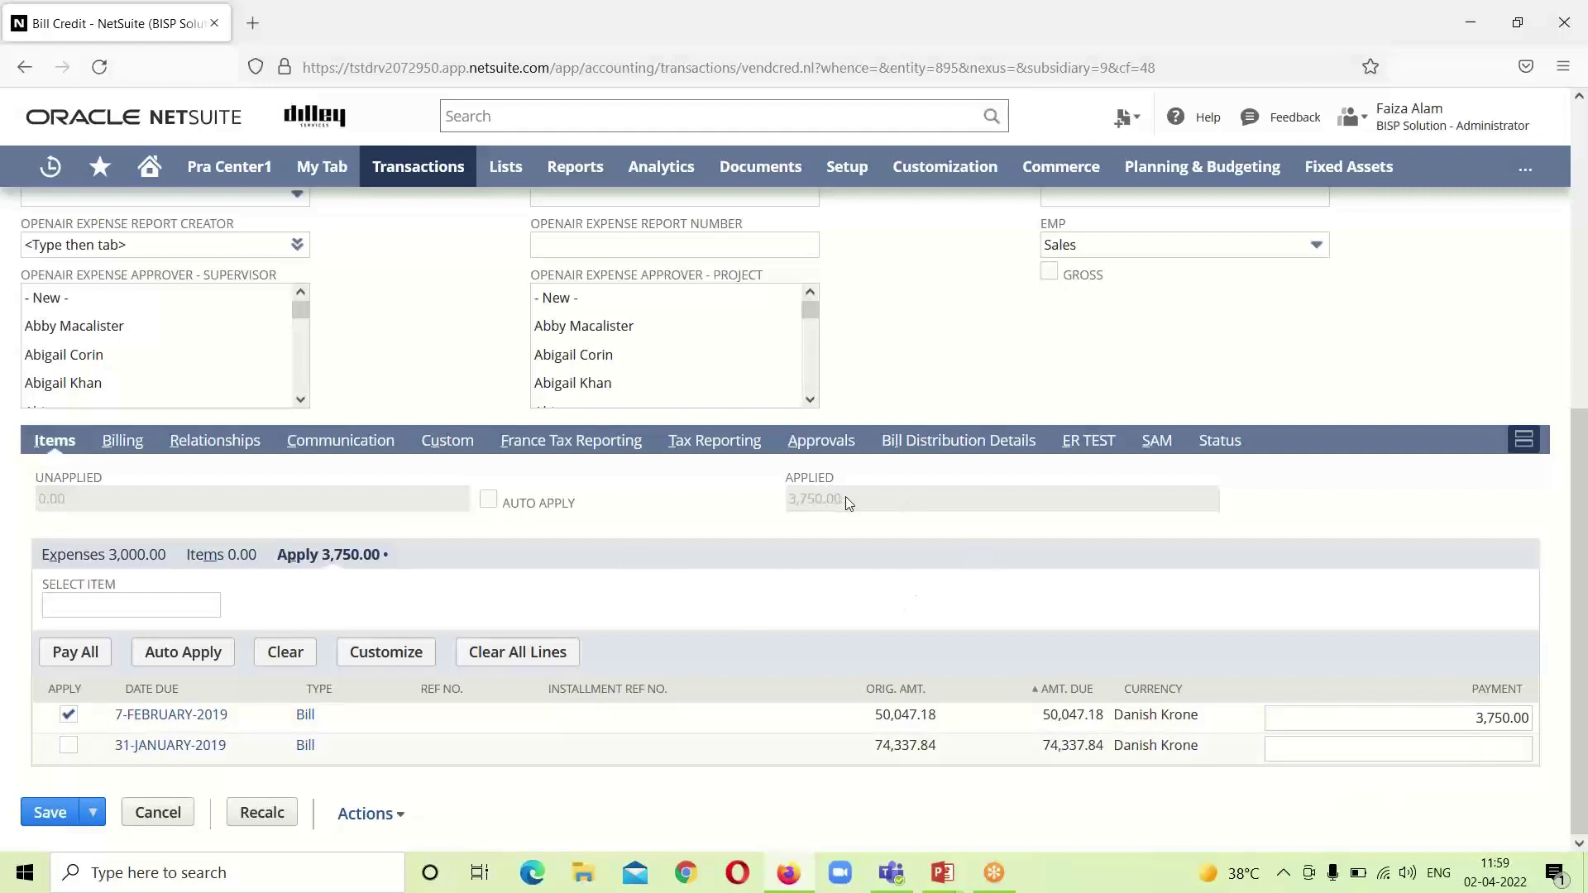
click(69, 716)
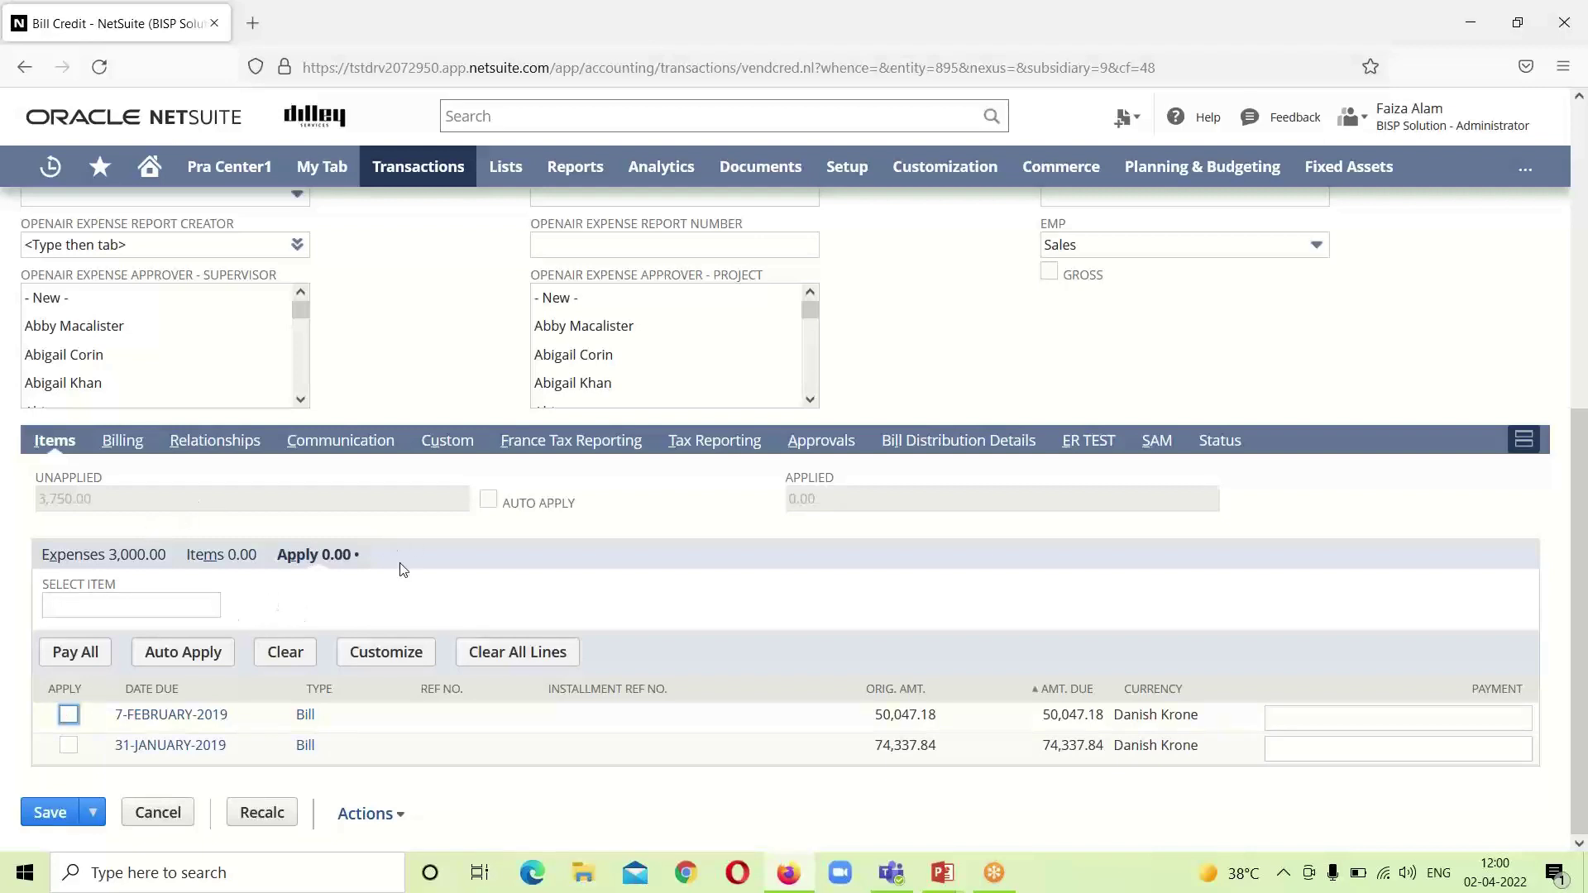
click(120, 563)
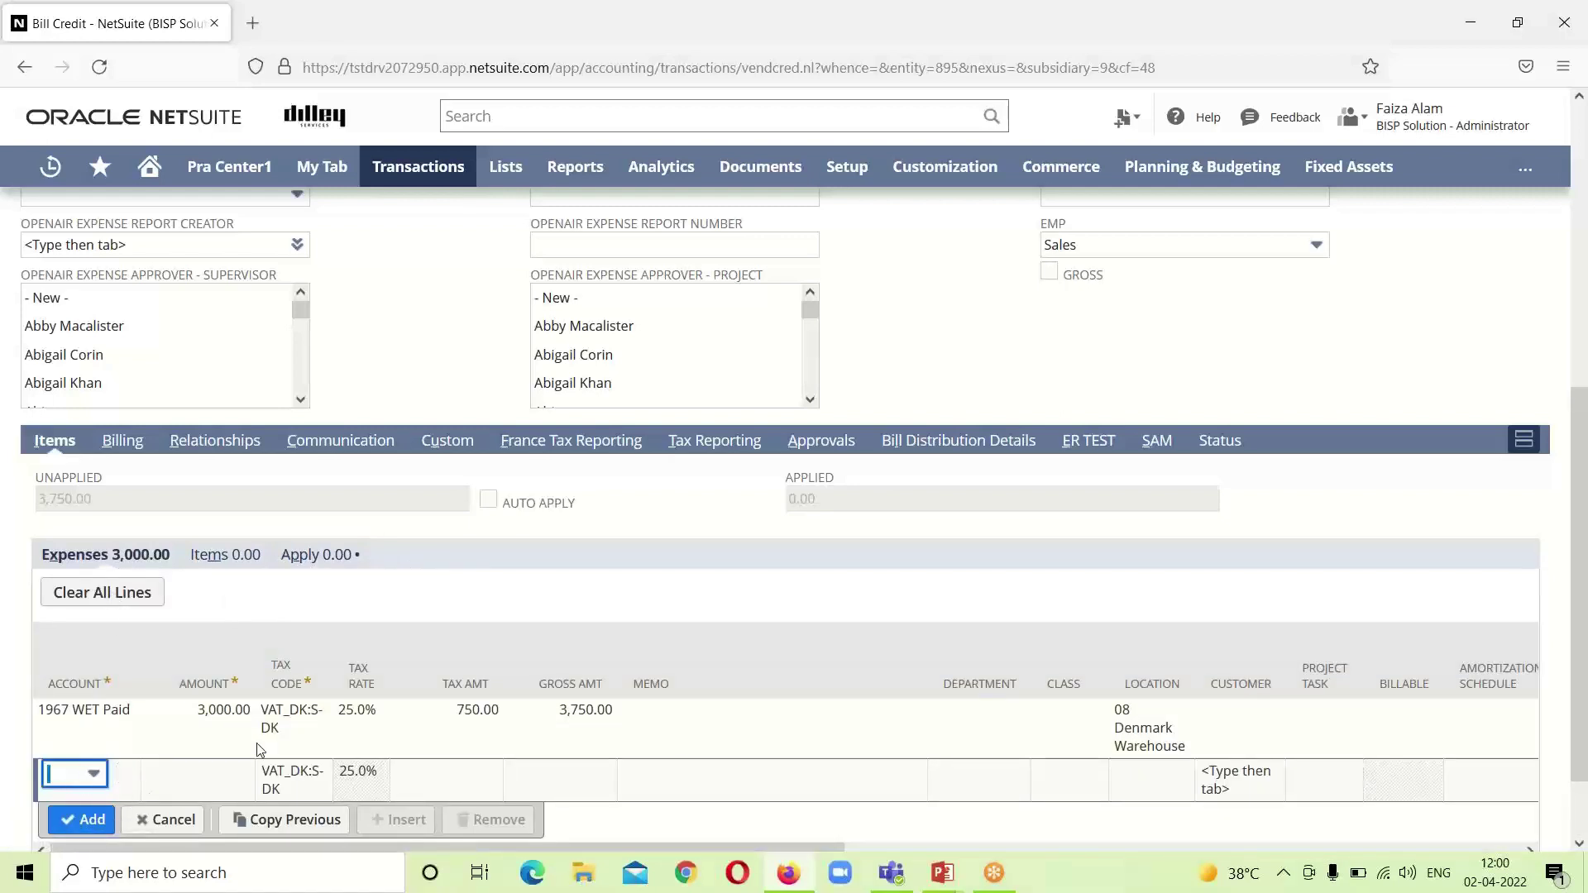
drag(1578, 594, 1581, 313)
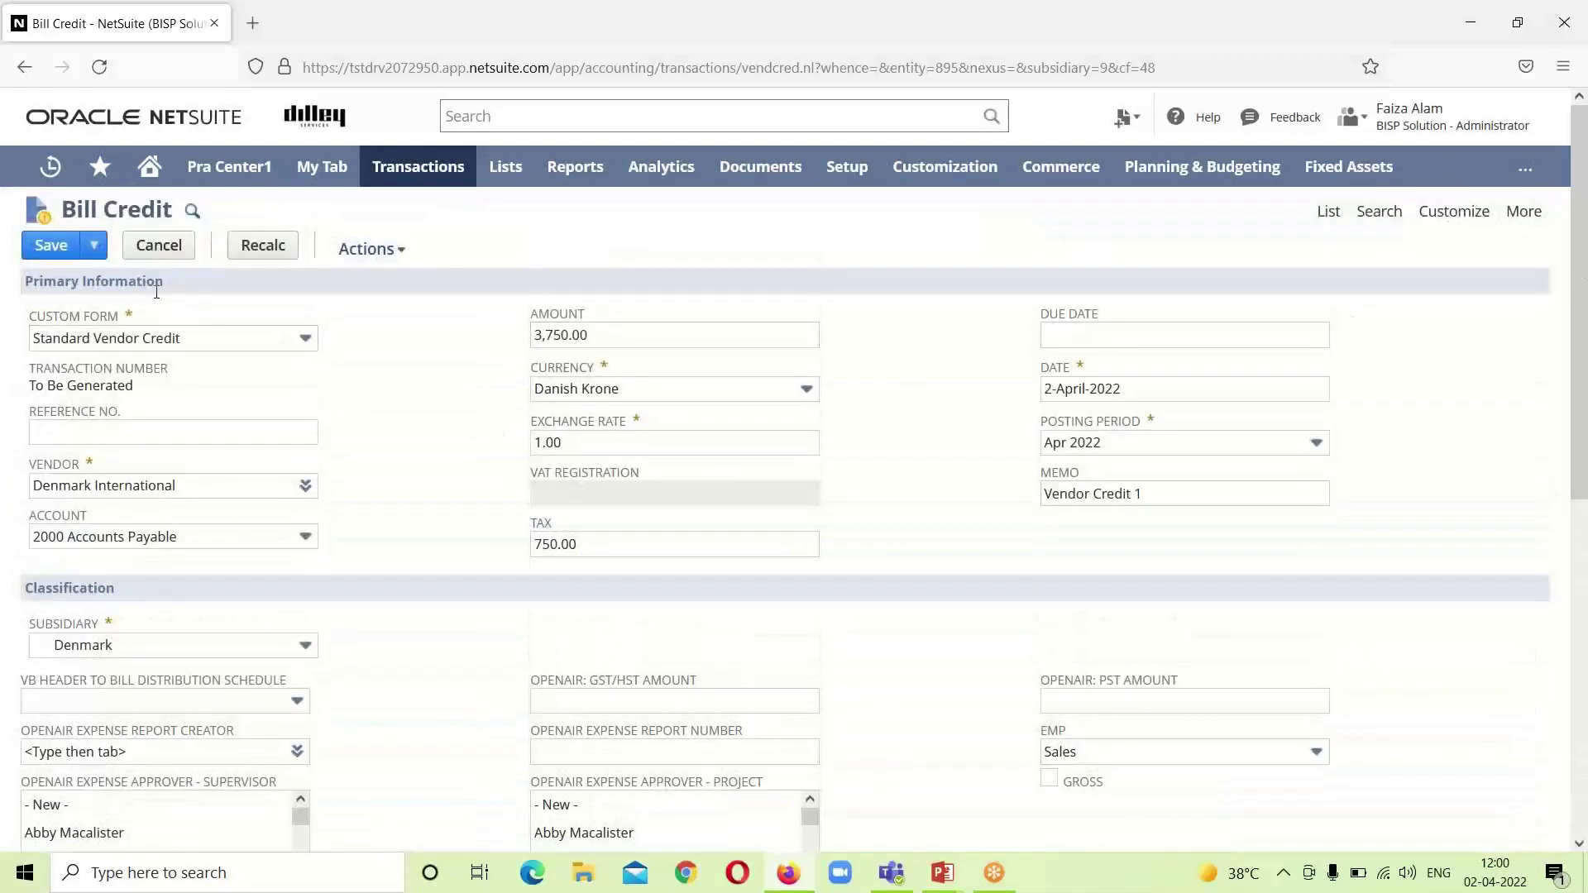
click(52, 246)
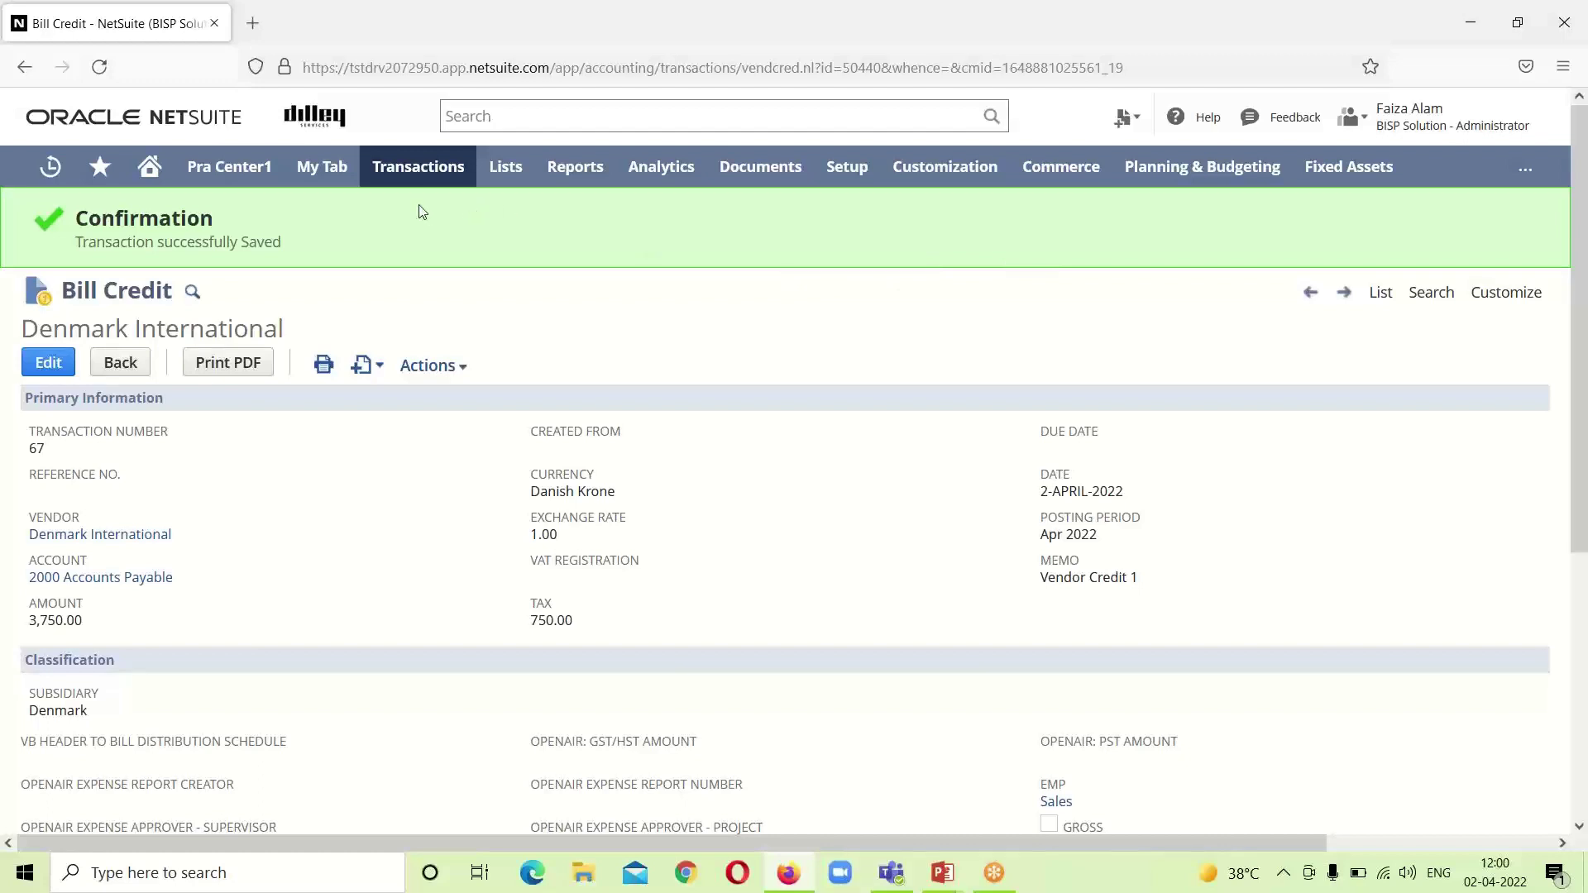
- Open the bill credits list and set its transaction type filter to Bill
click(1386, 299)
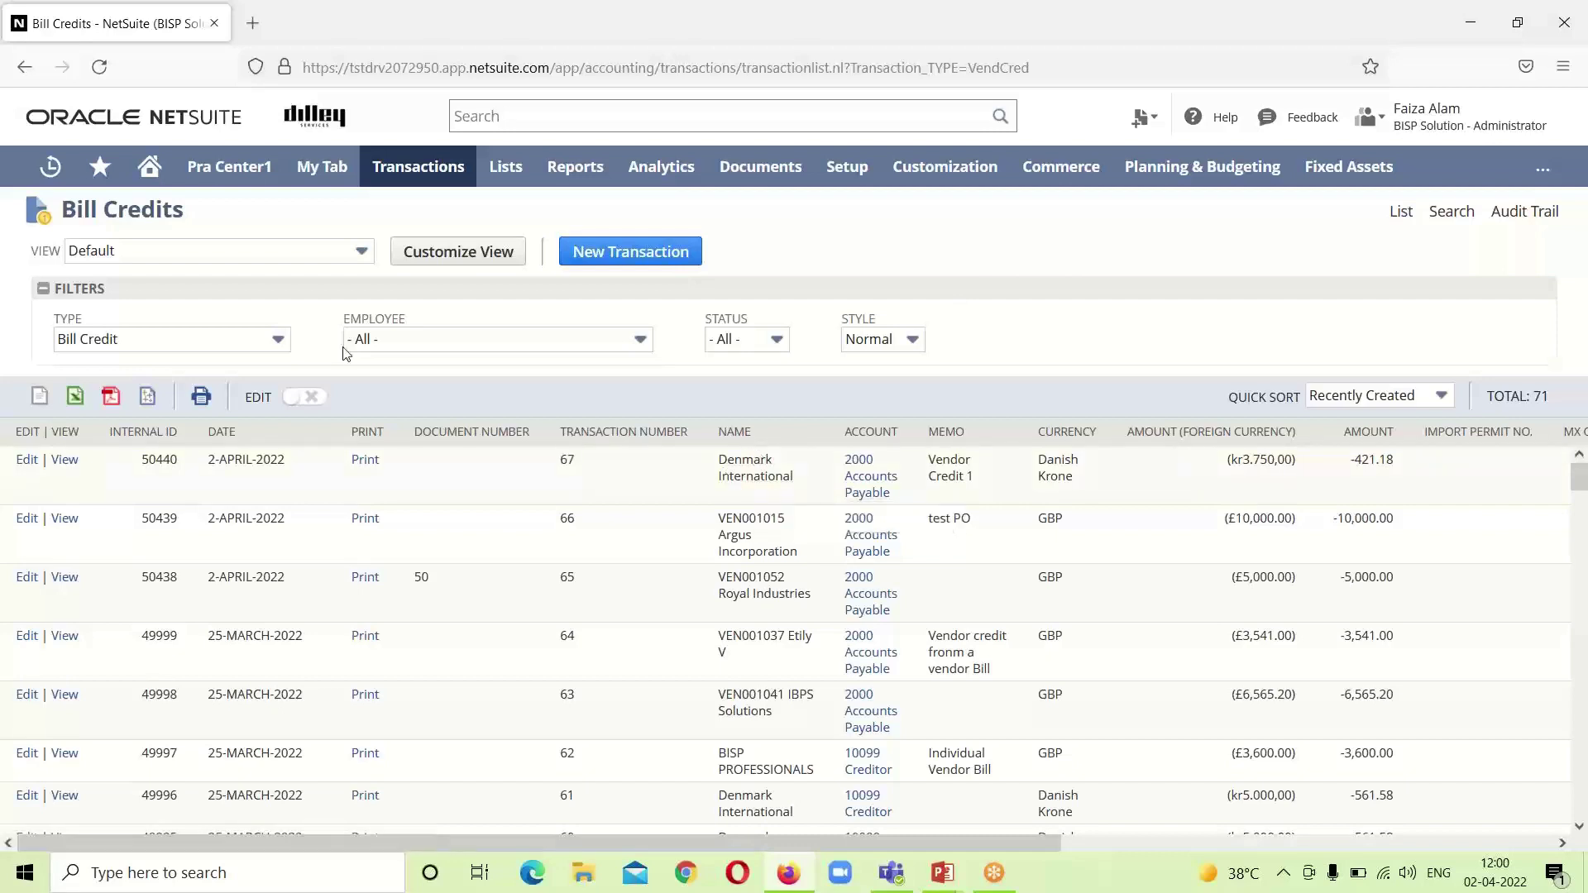
click(280, 341)
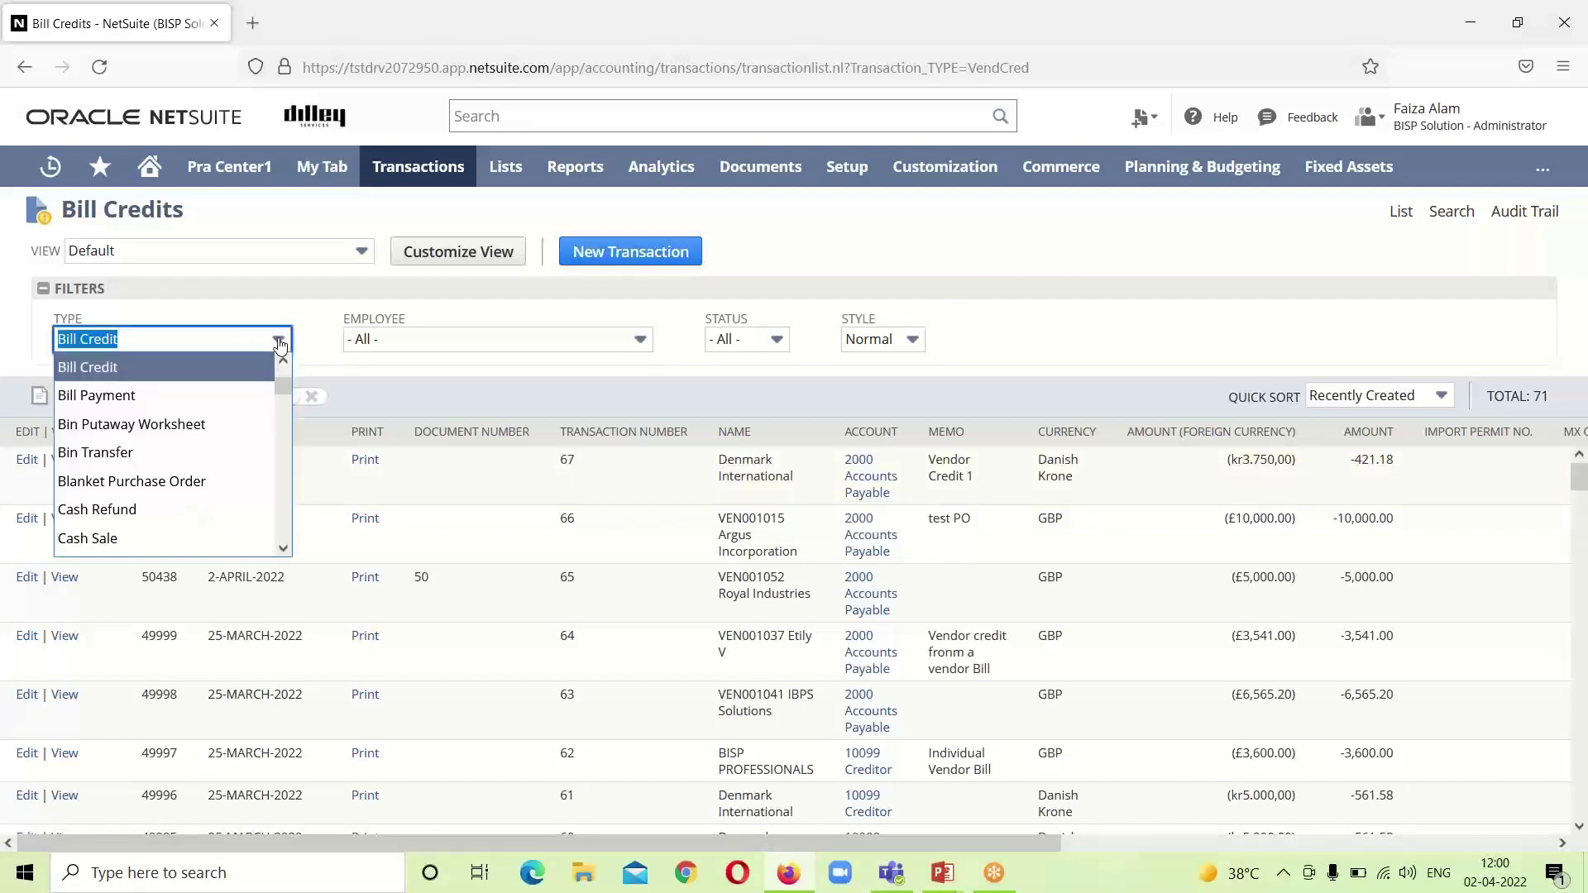
drag(279, 384, 280, 377)
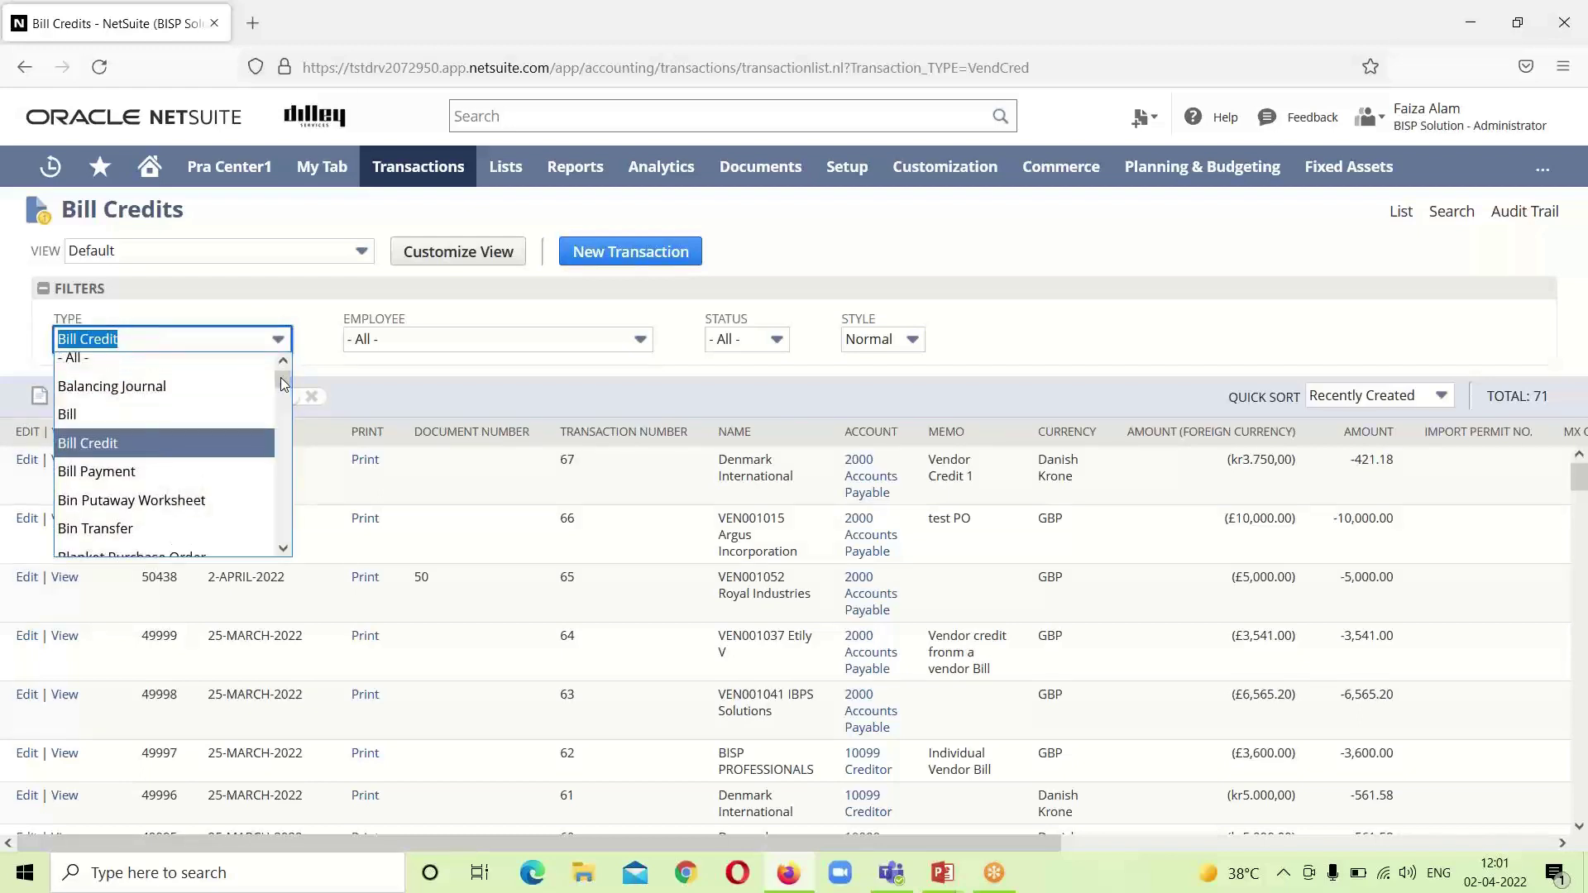
click(190, 415)
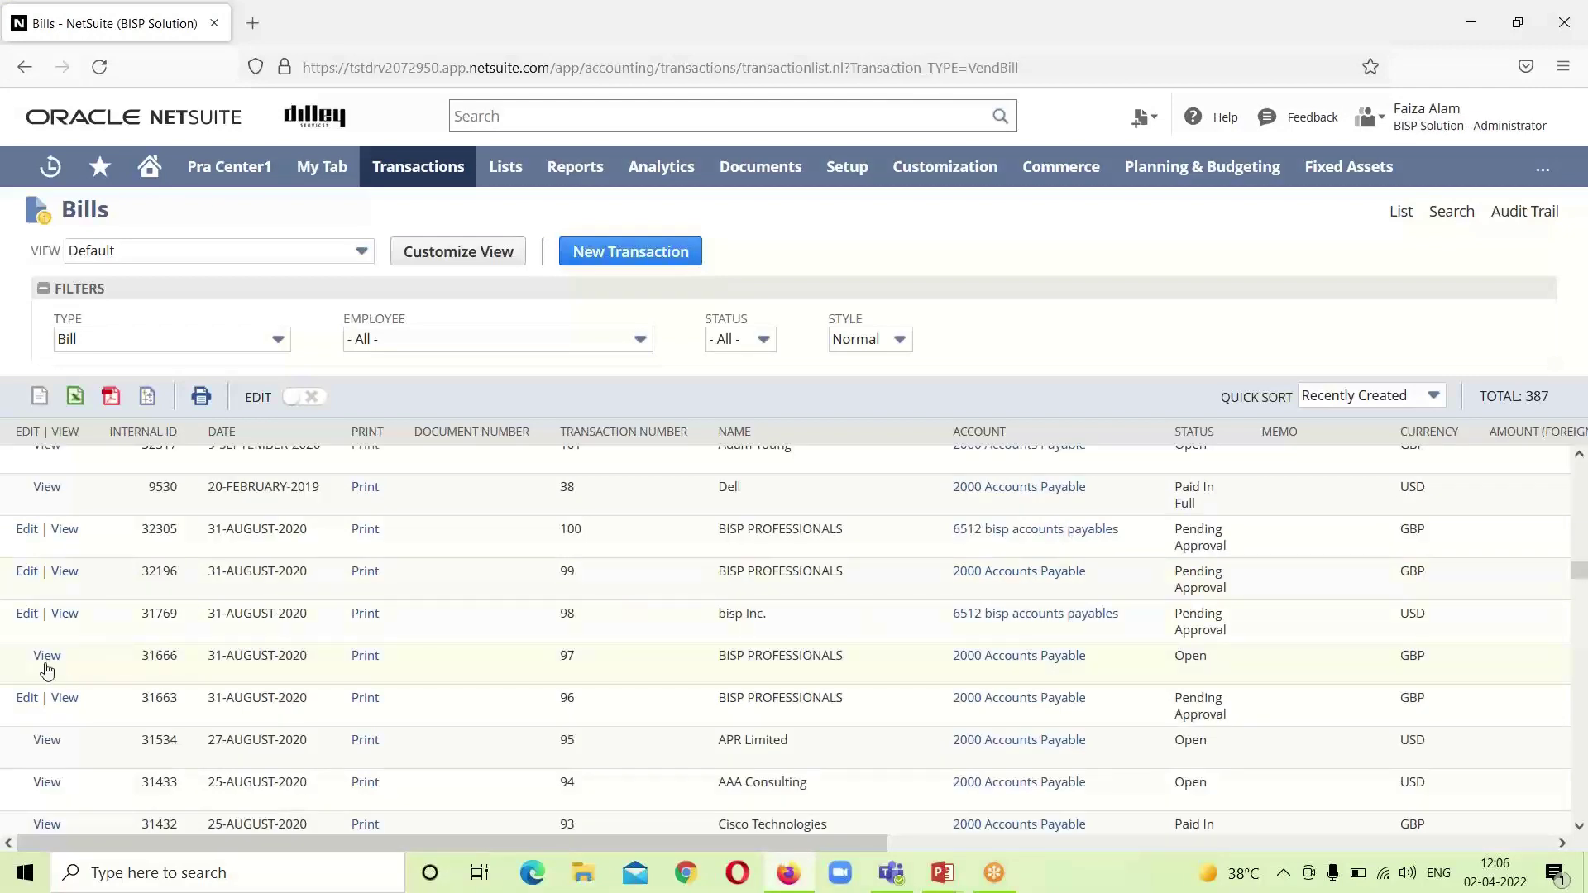
- View the open BISP PROFESSIONALS bill dated 31-August-2020 and start a credit from it
click(47, 657)
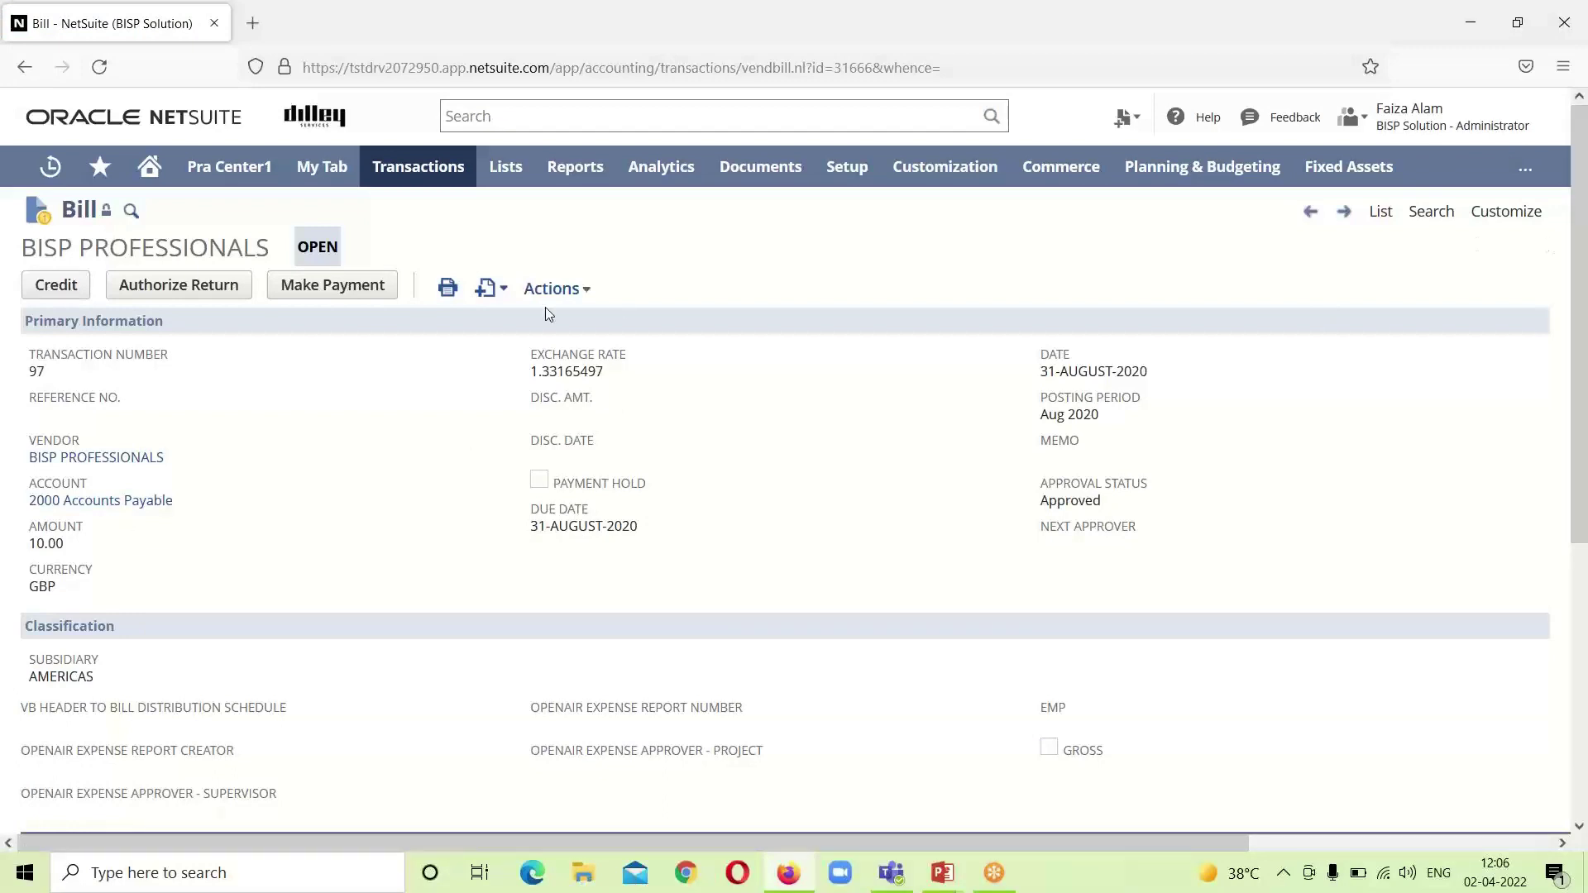
click(58, 286)
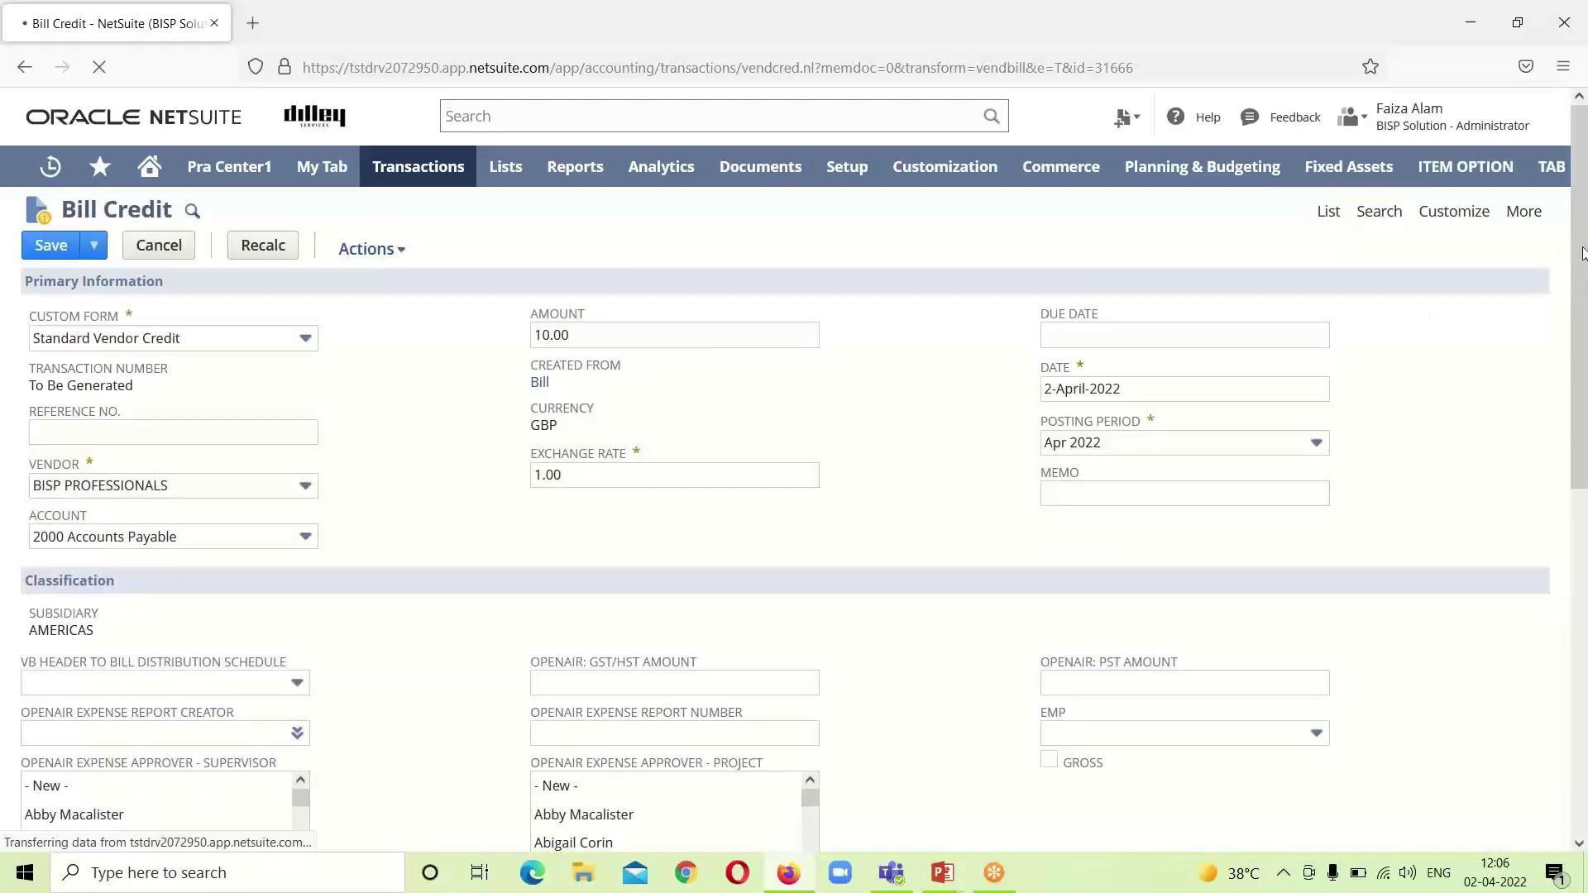
drag(1579, 274, 1584, 182)
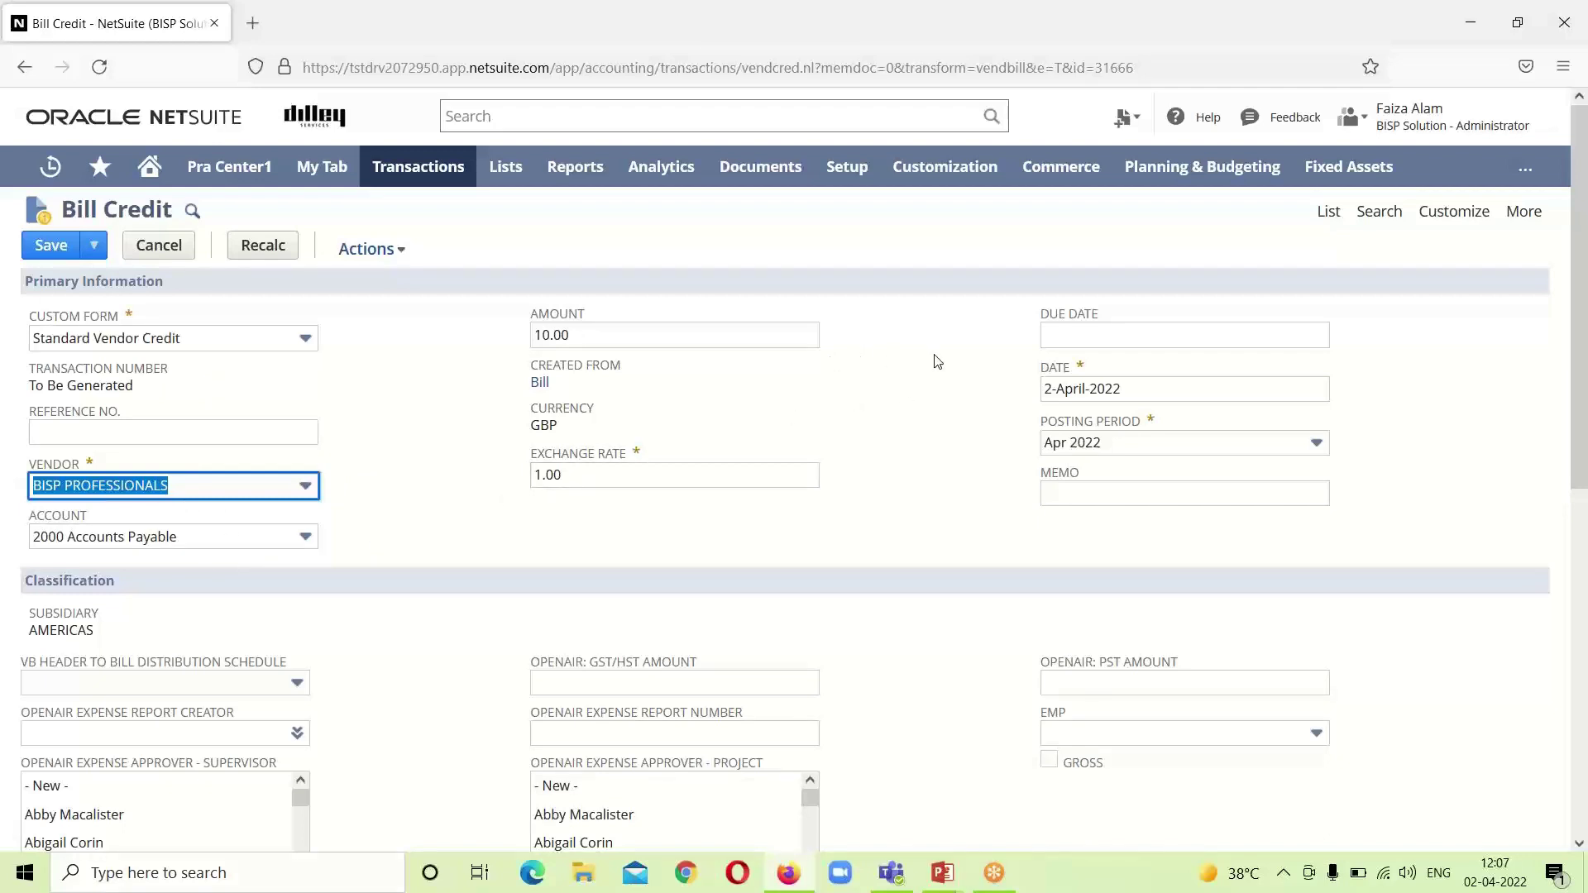
- Set the new bill credit's memo to Vendor Credit 2
click(1127, 493)
text(V)
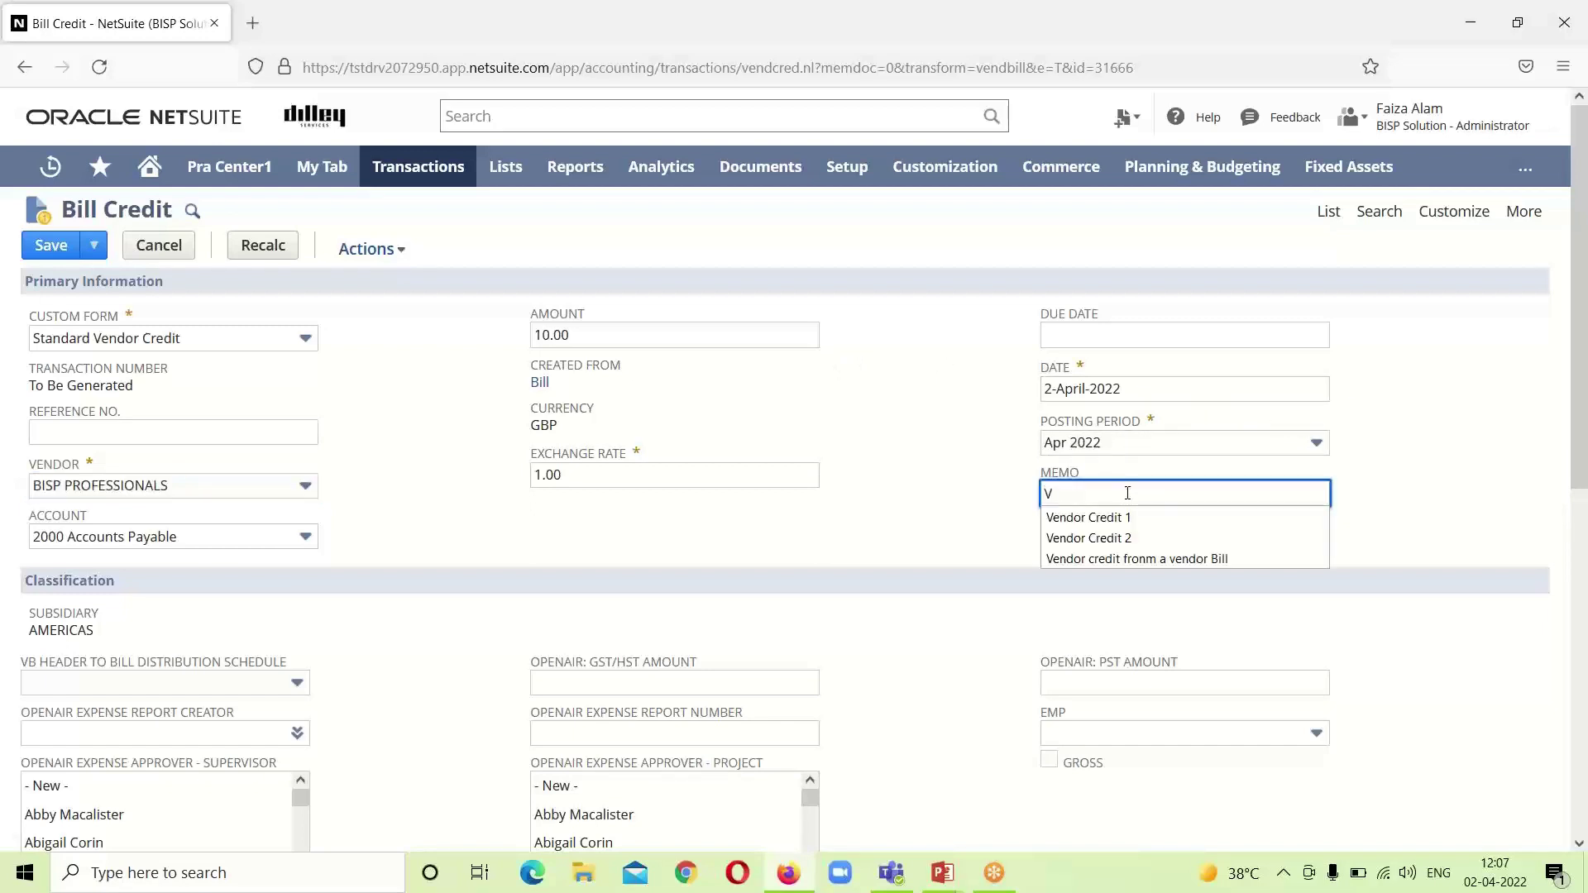
text(endi)
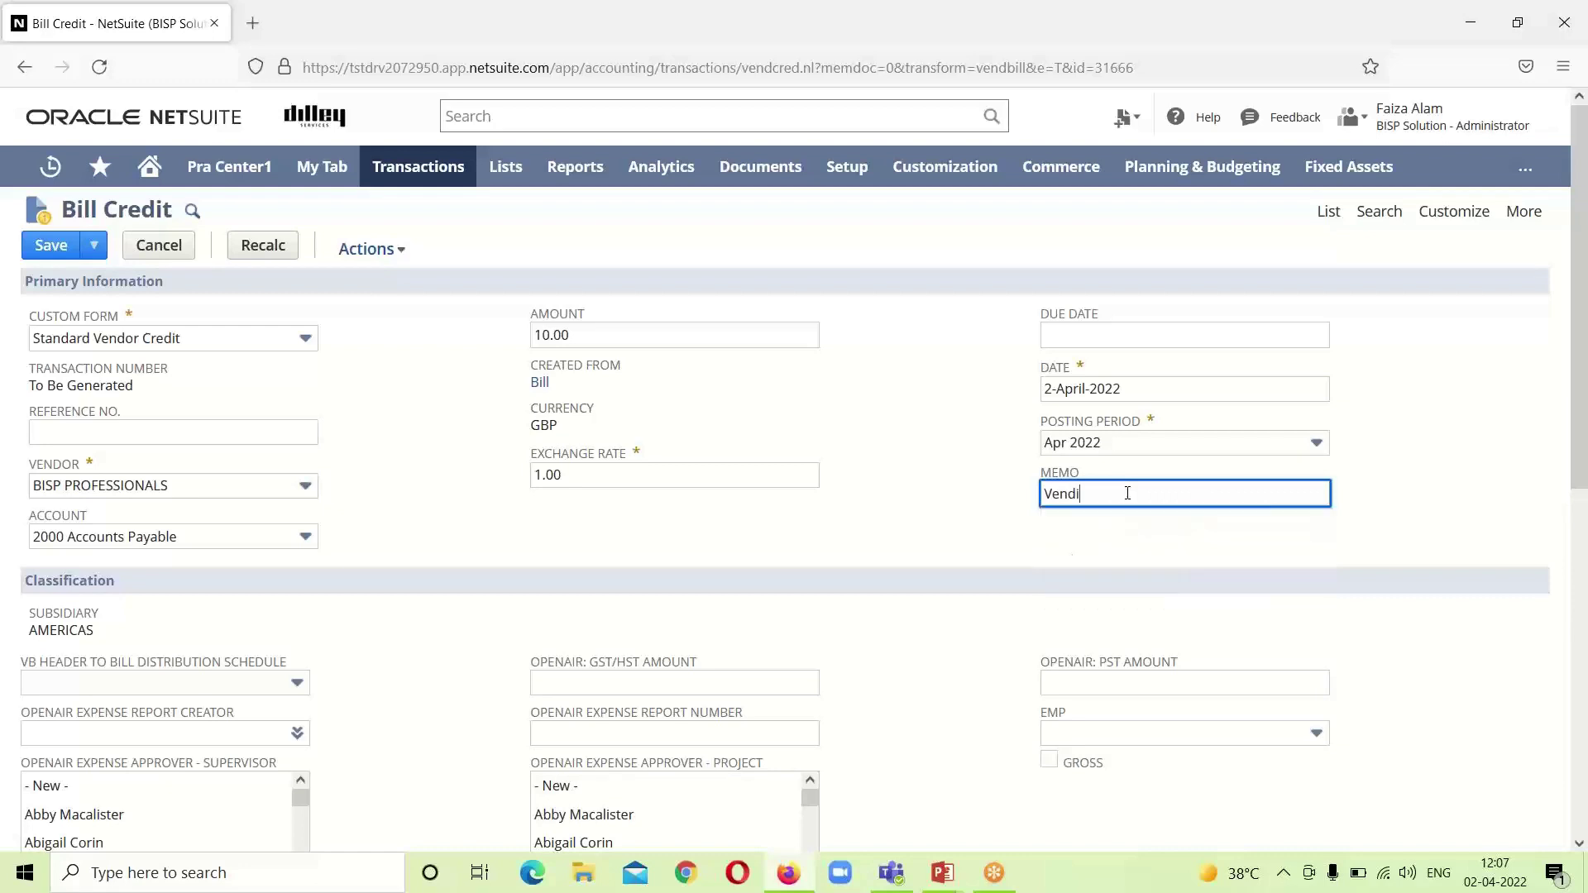
key(BackSpace)
text(o)
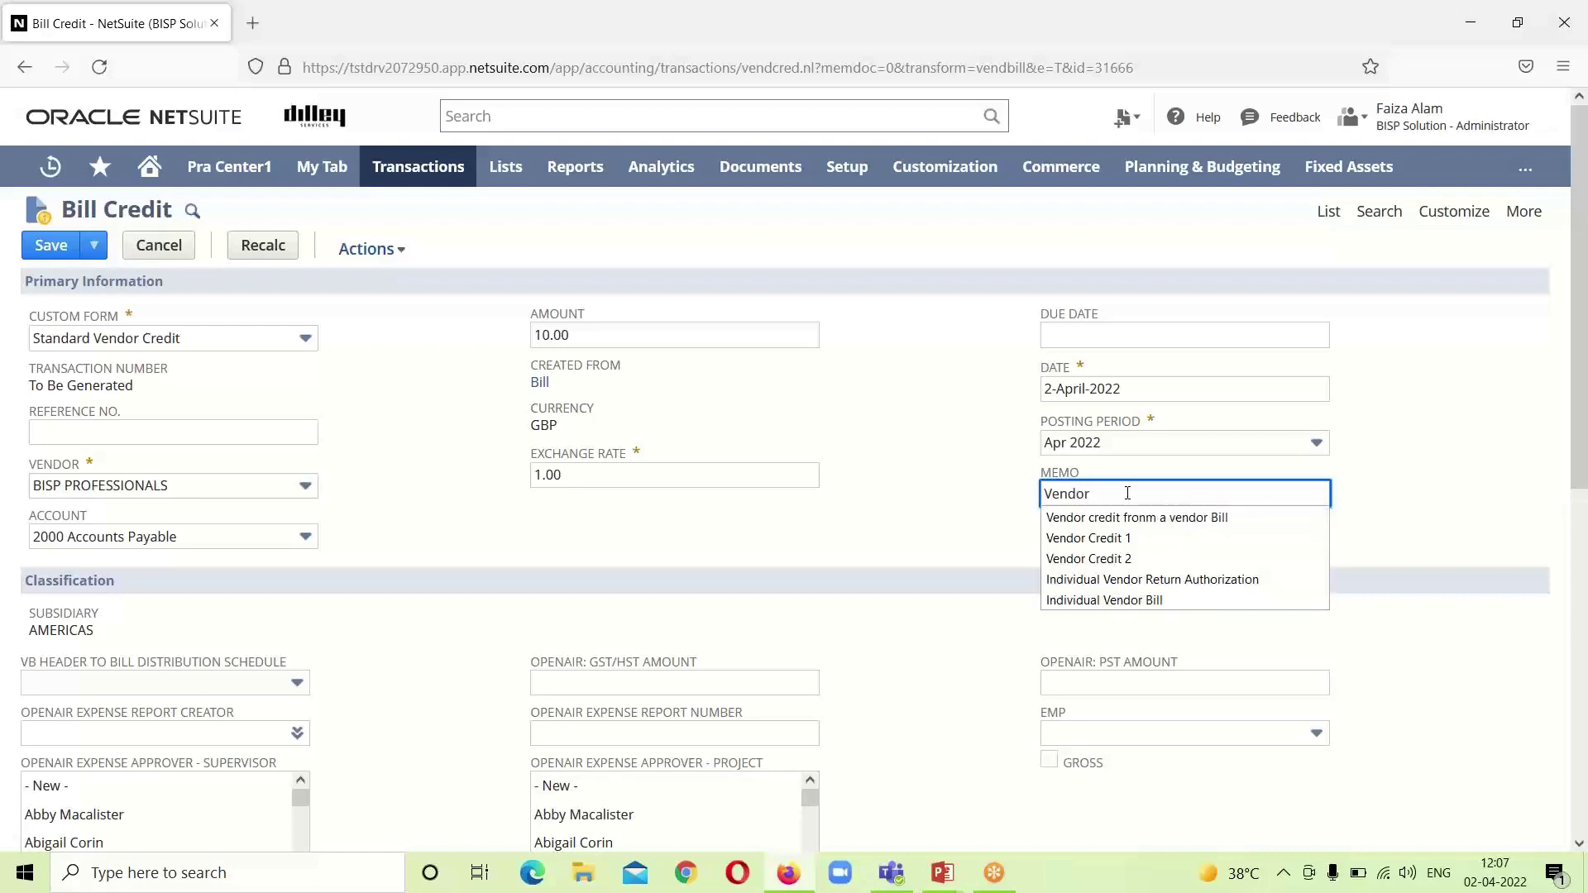
text(r)
click(1121, 560)
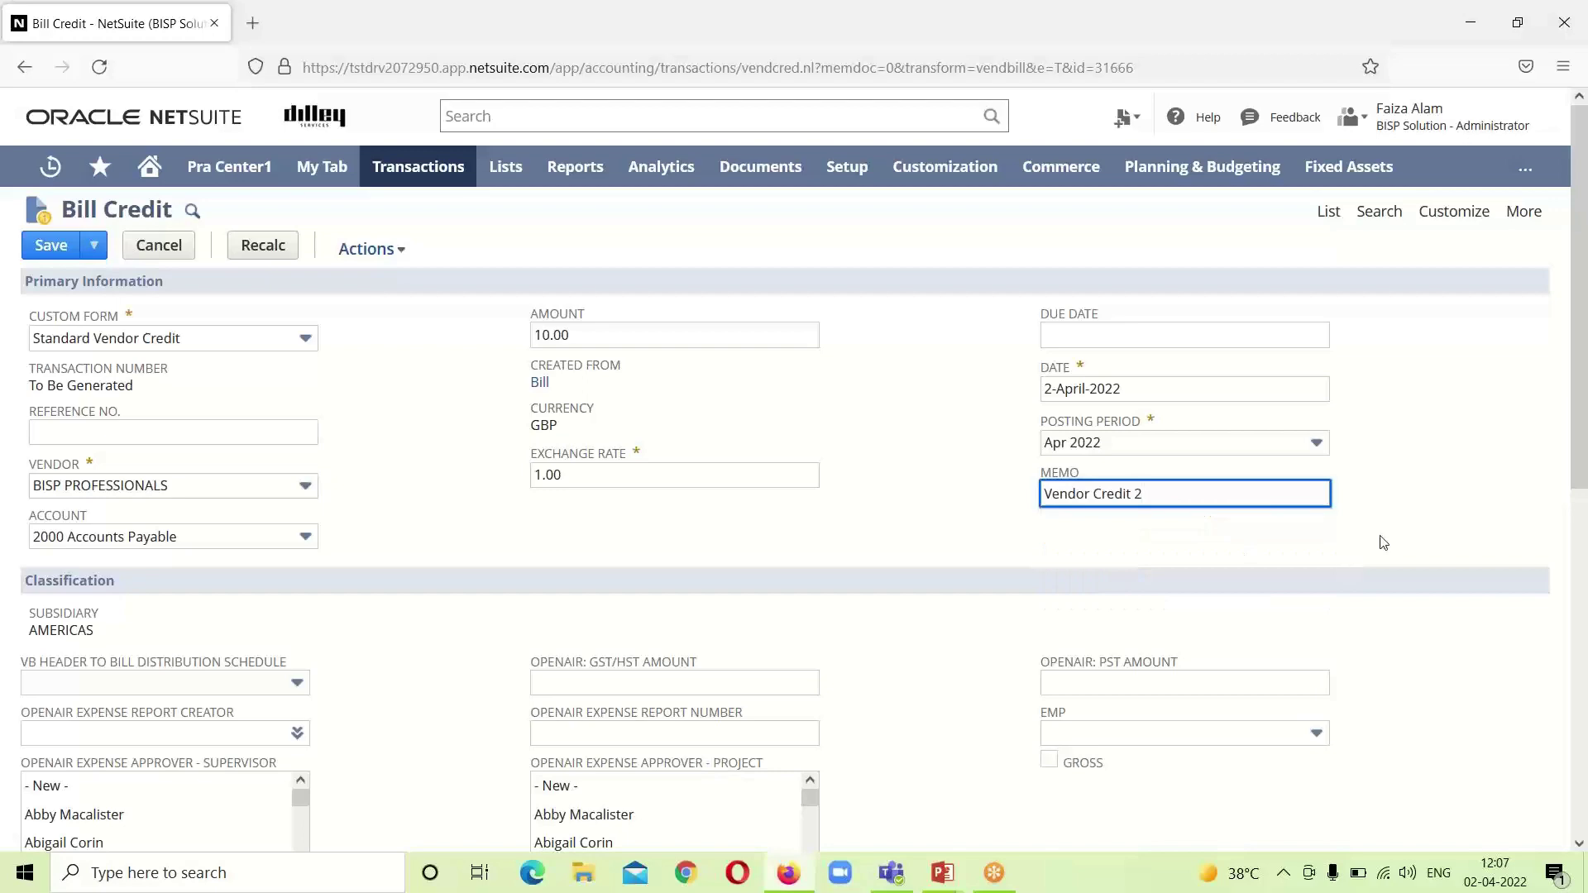
- In the custom fields, set LNT_QUALTIY to PASSED and Product Quality to Good
drag(1582, 409, 1584, 647)
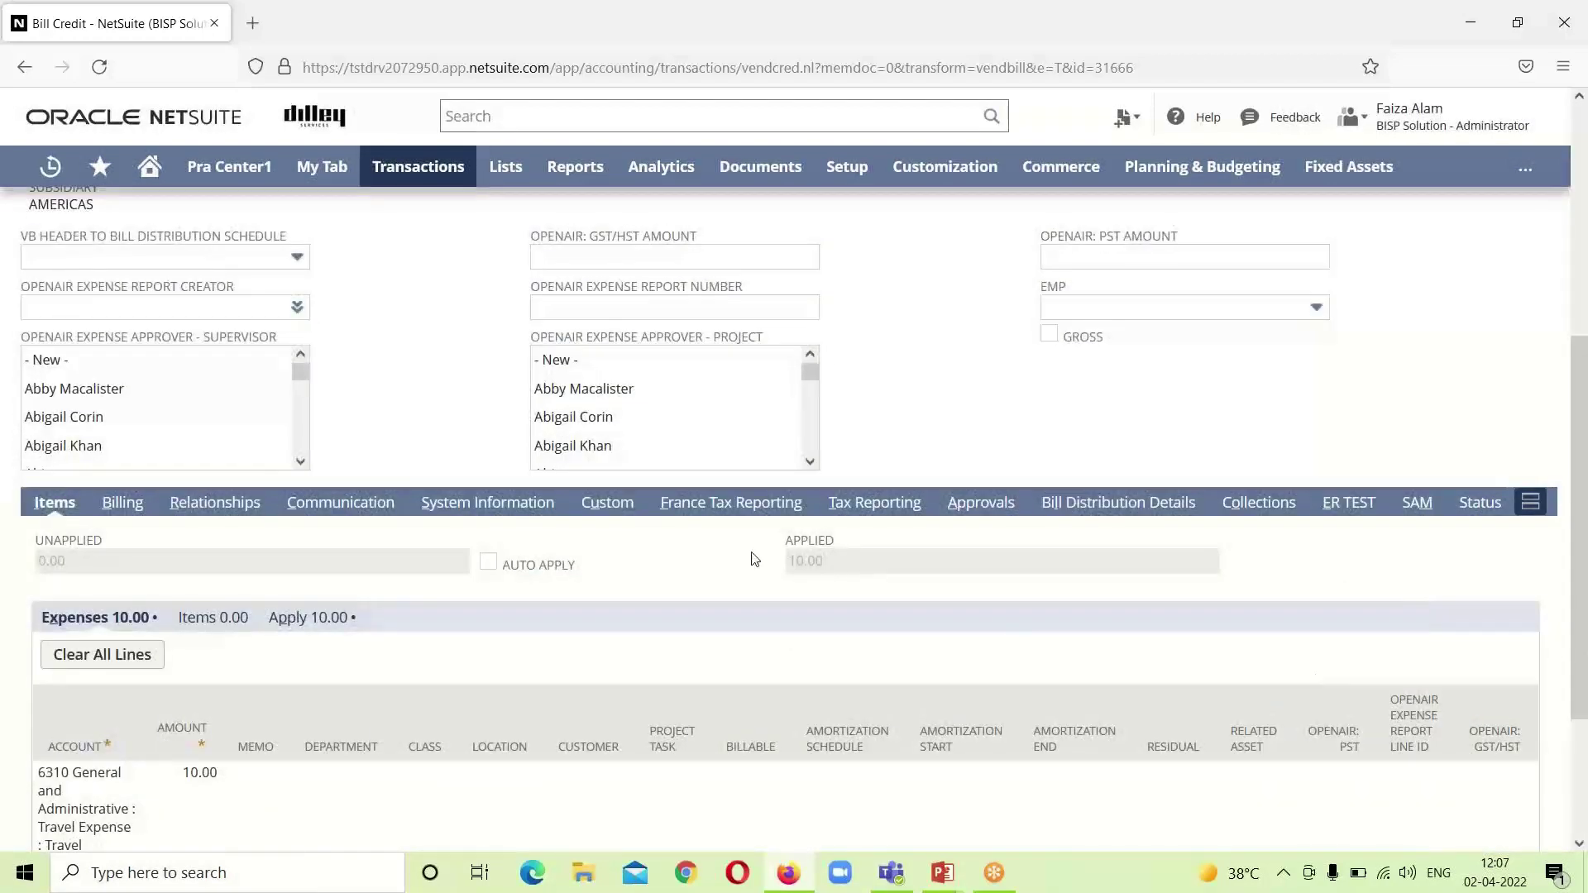
click(624, 511)
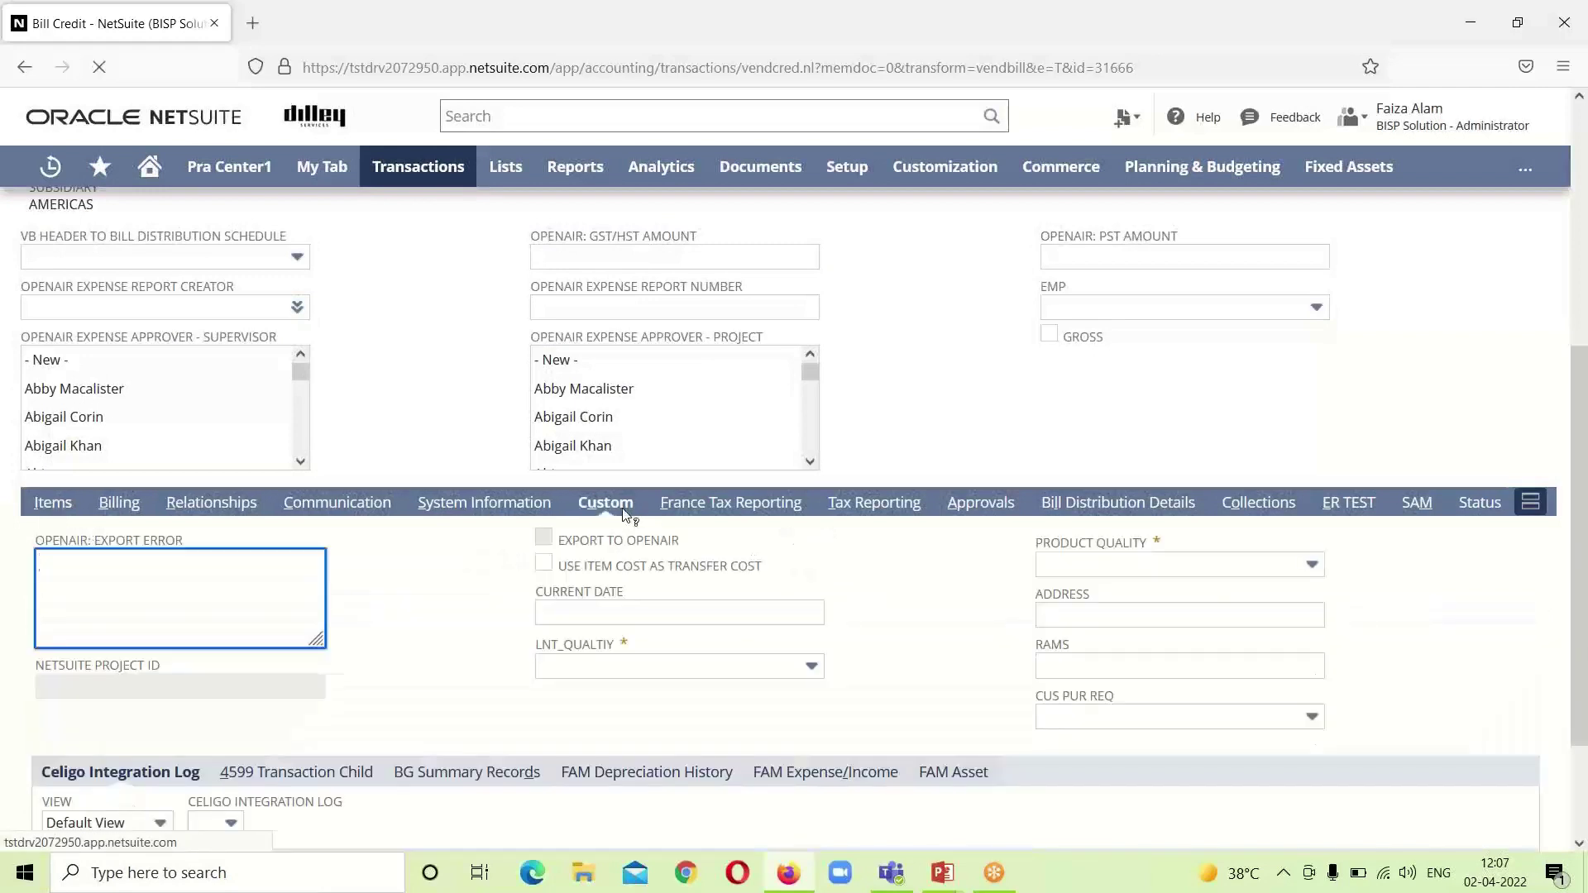
click(809, 665)
click(775, 750)
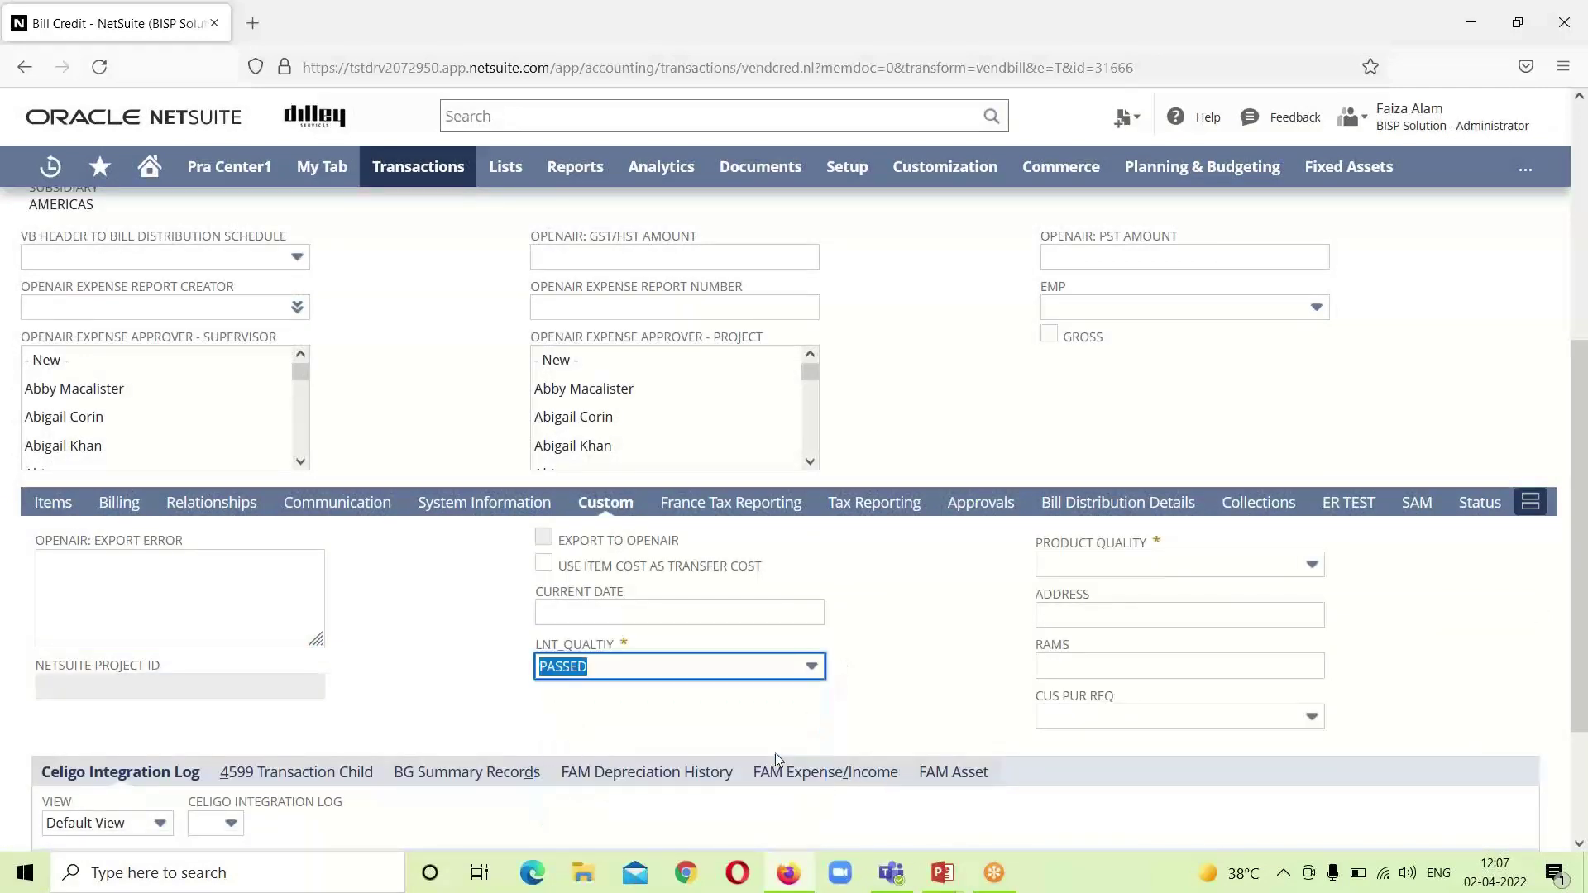
click(1310, 565)
click(1211, 716)
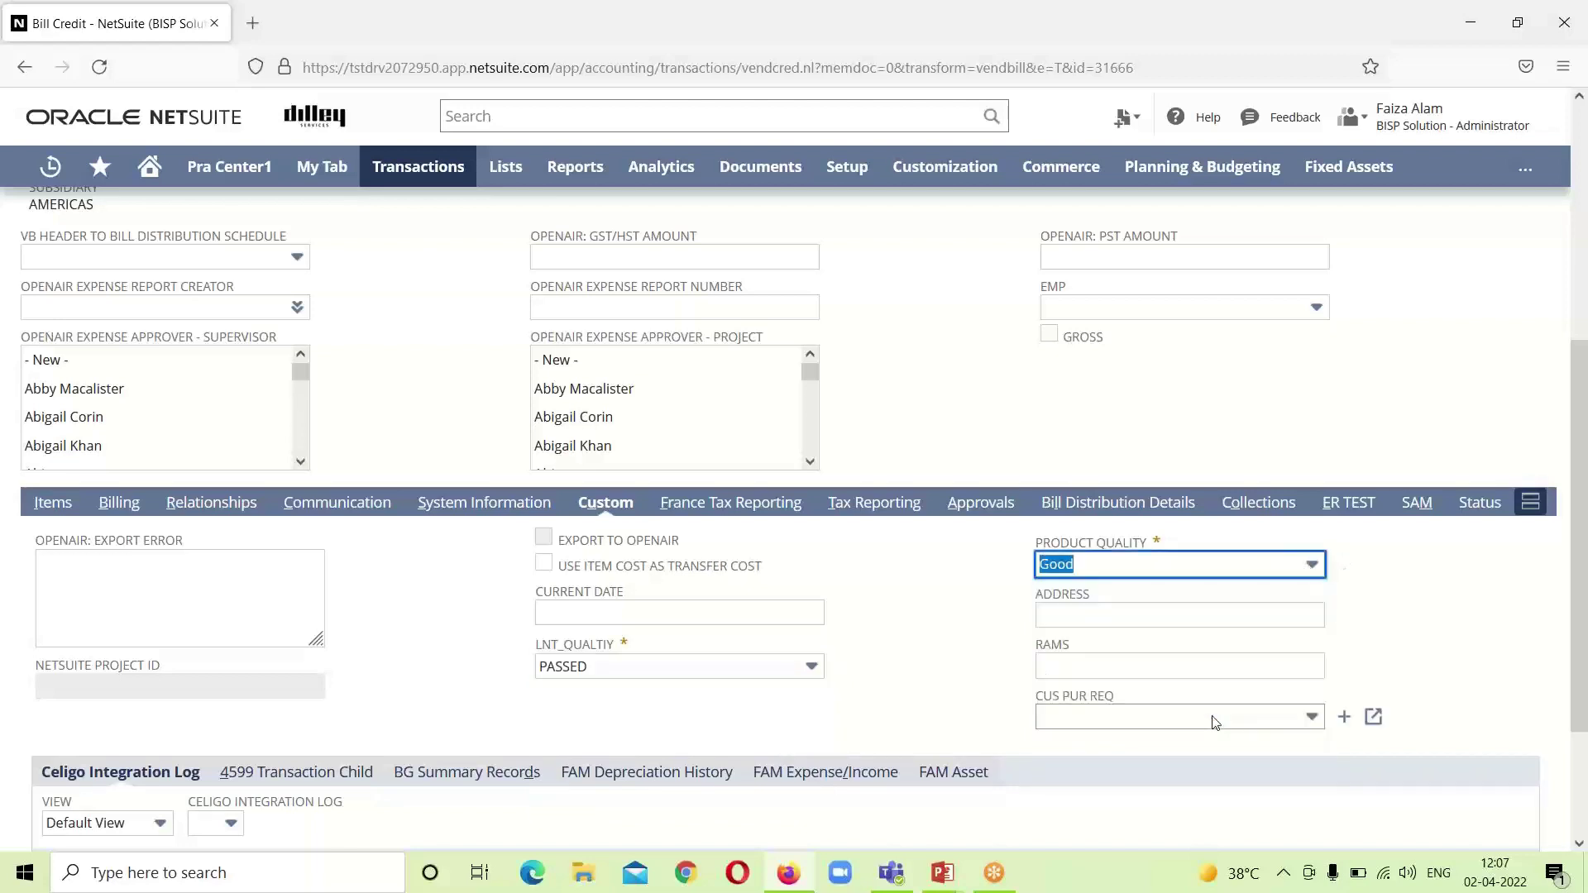
- In the SAM section, choose Test 1 for the required Testing for CF field
click(1417, 502)
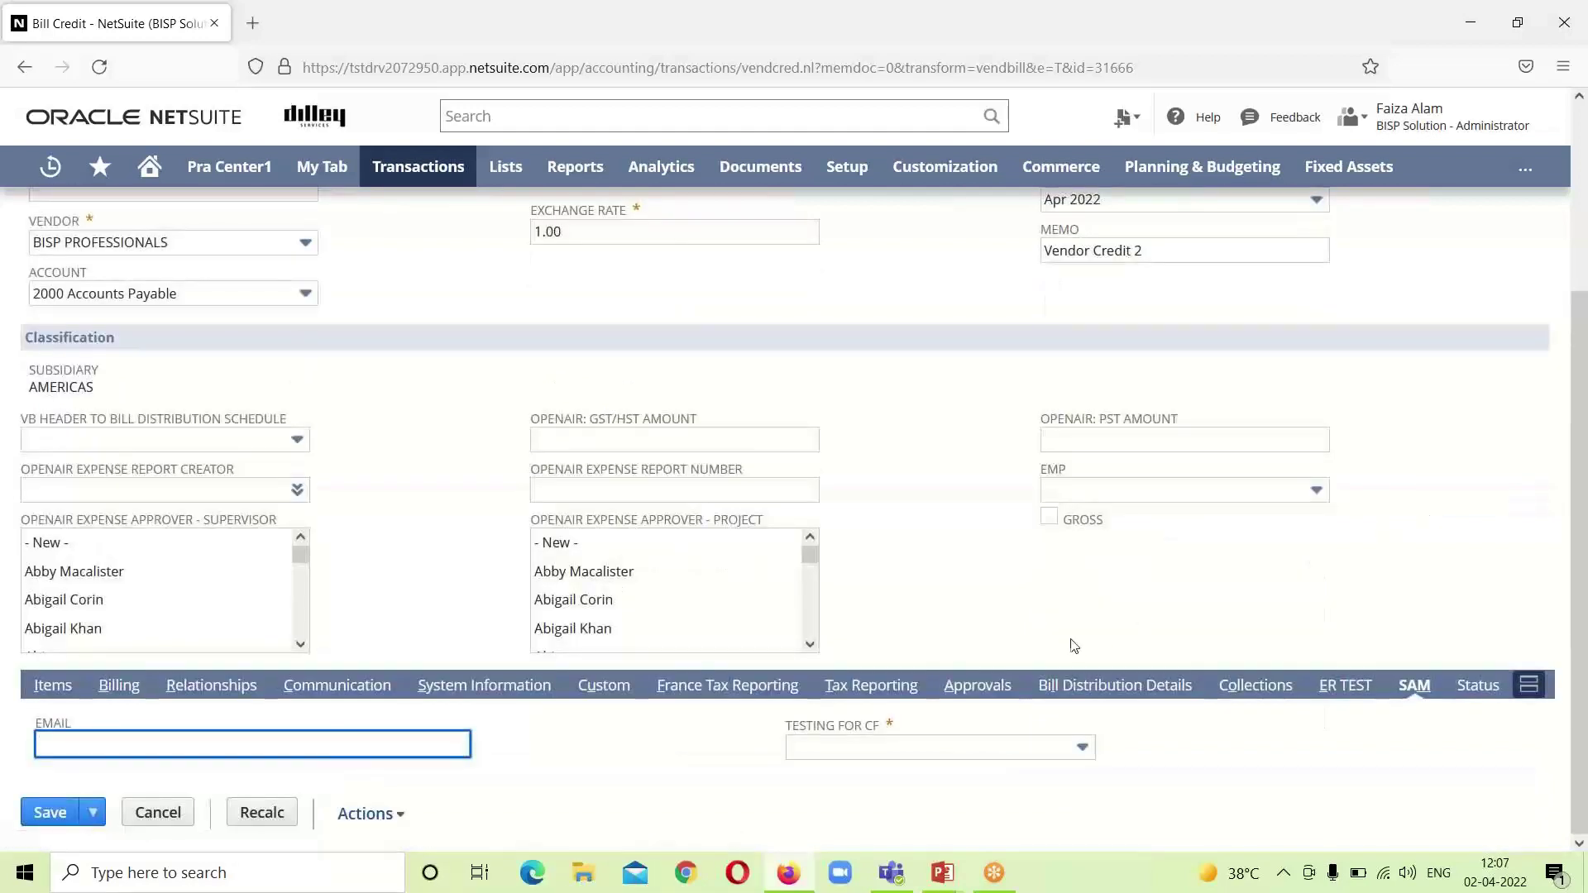
click(1080, 747)
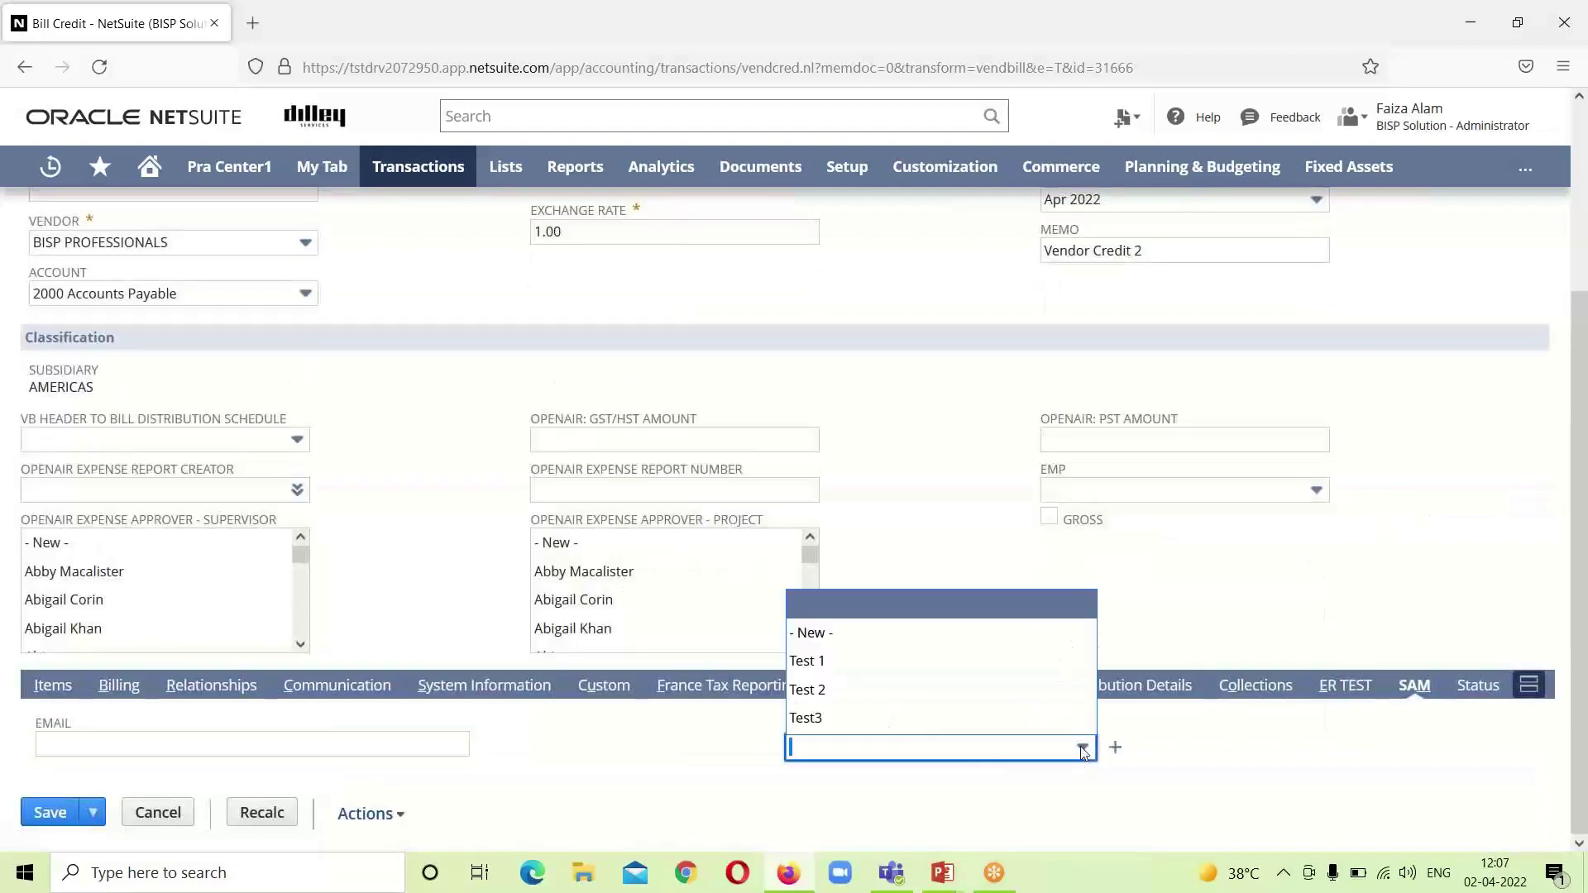
click(1000, 662)
drag(1571, 484, 1554, 529)
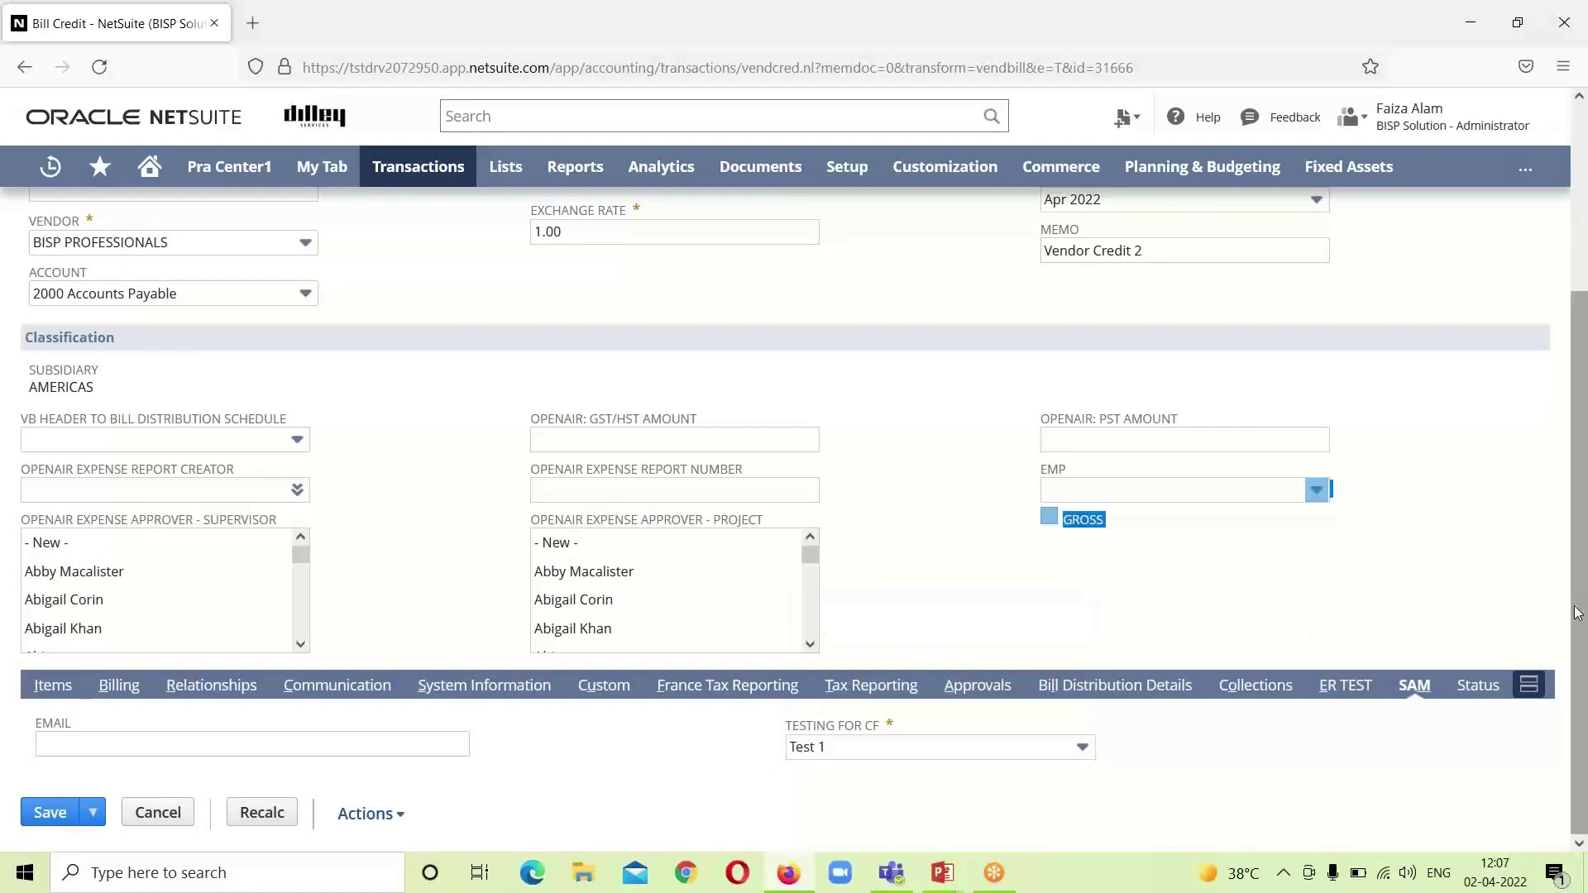
- Set the travel expense line's location to 02 US - Rocky Mount, NC : USA and save the bill credit
click(51, 686)
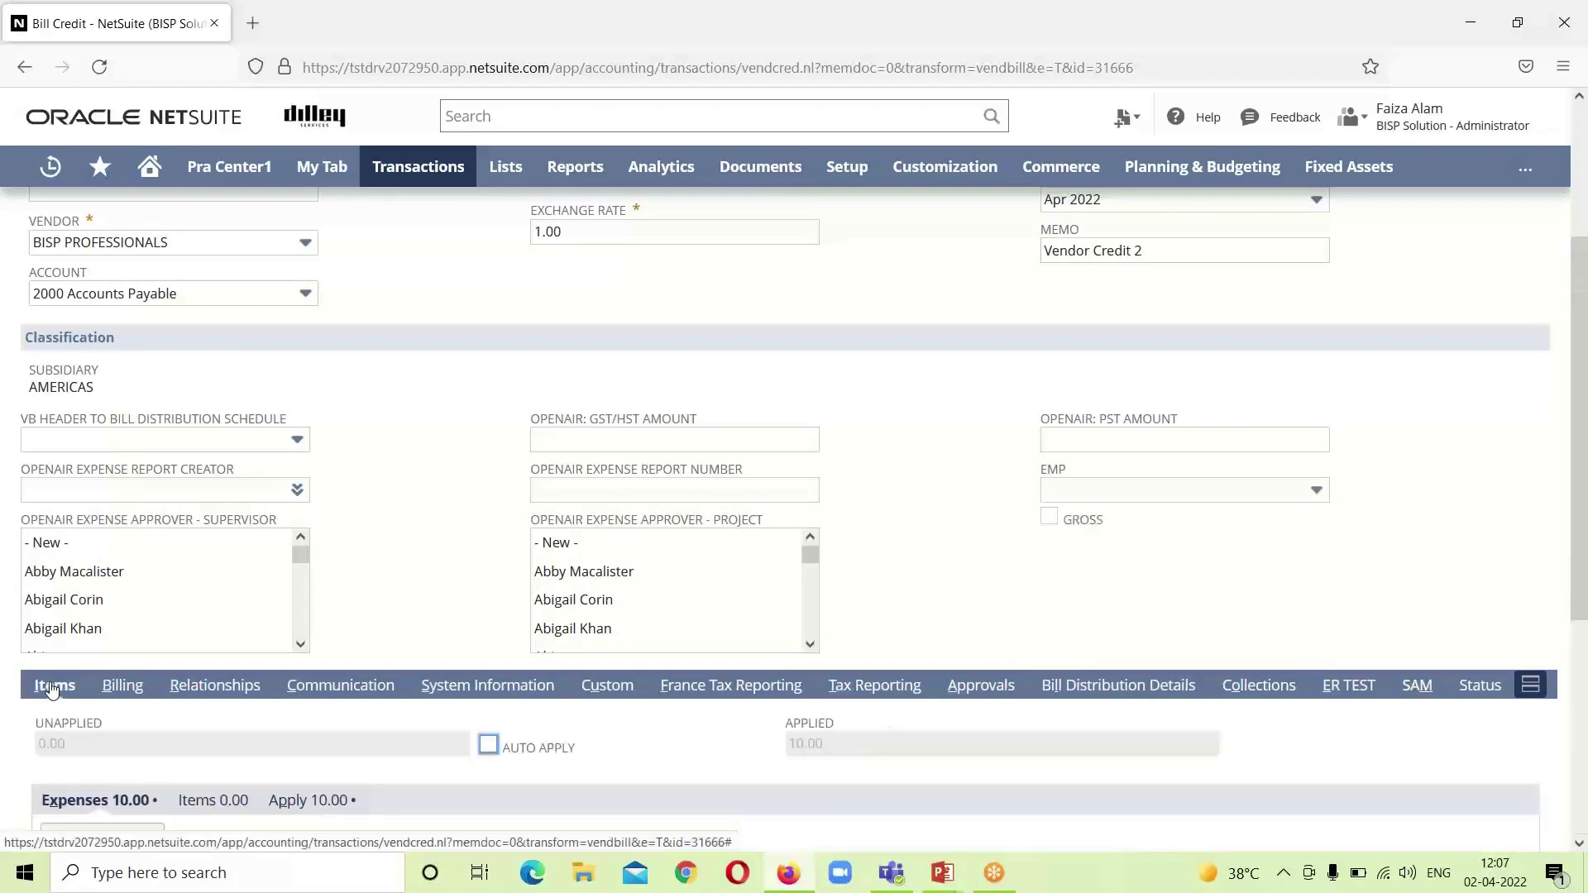
drag(1581, 405, 1581, 621)
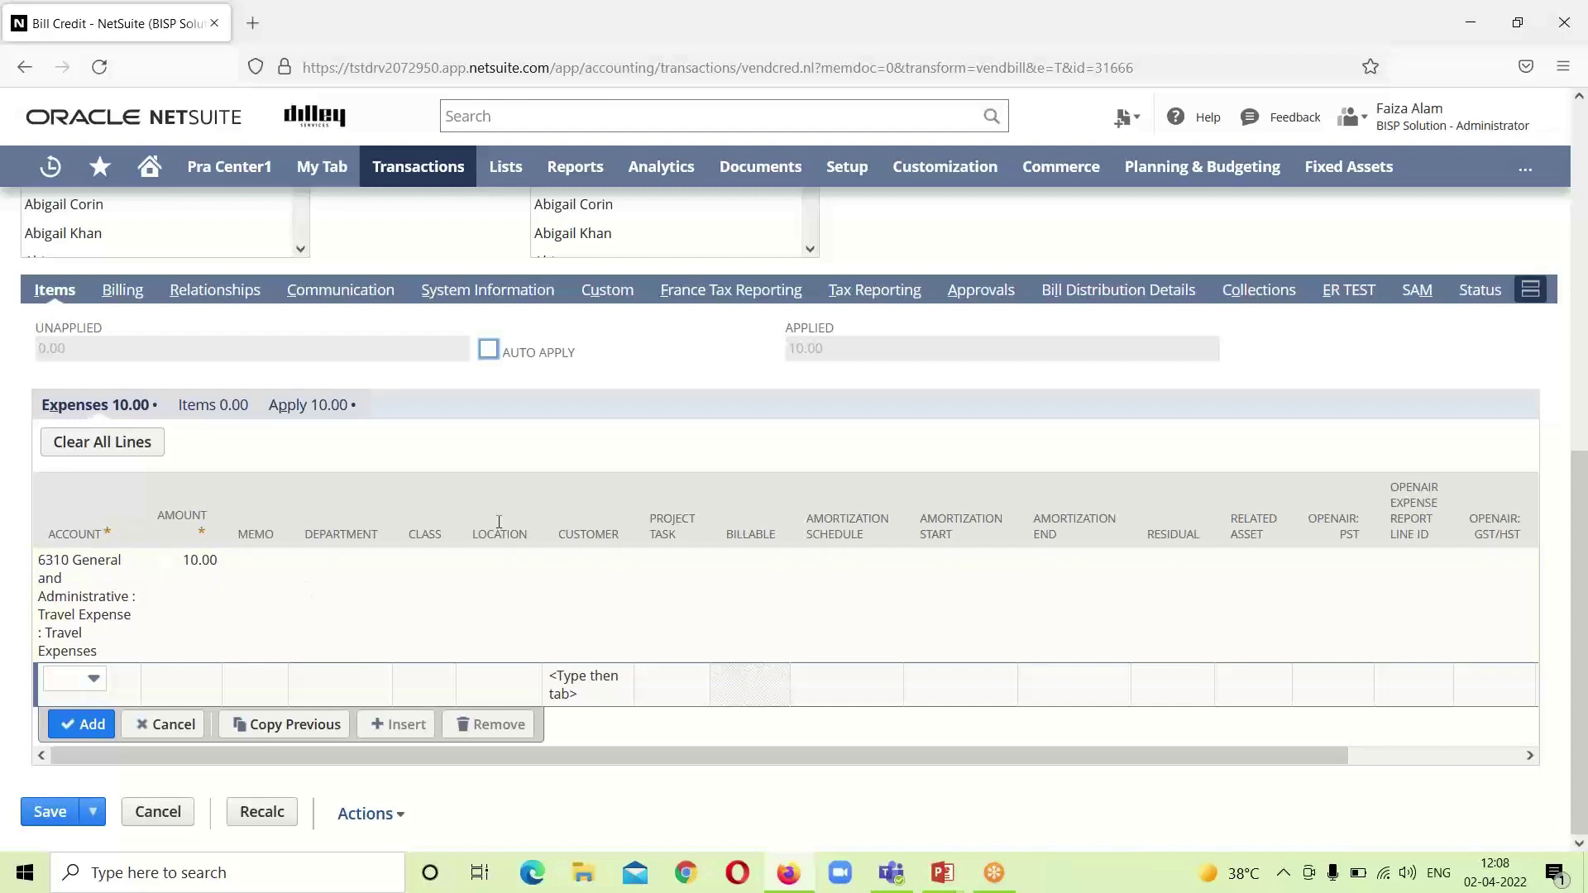
click(490, 569)
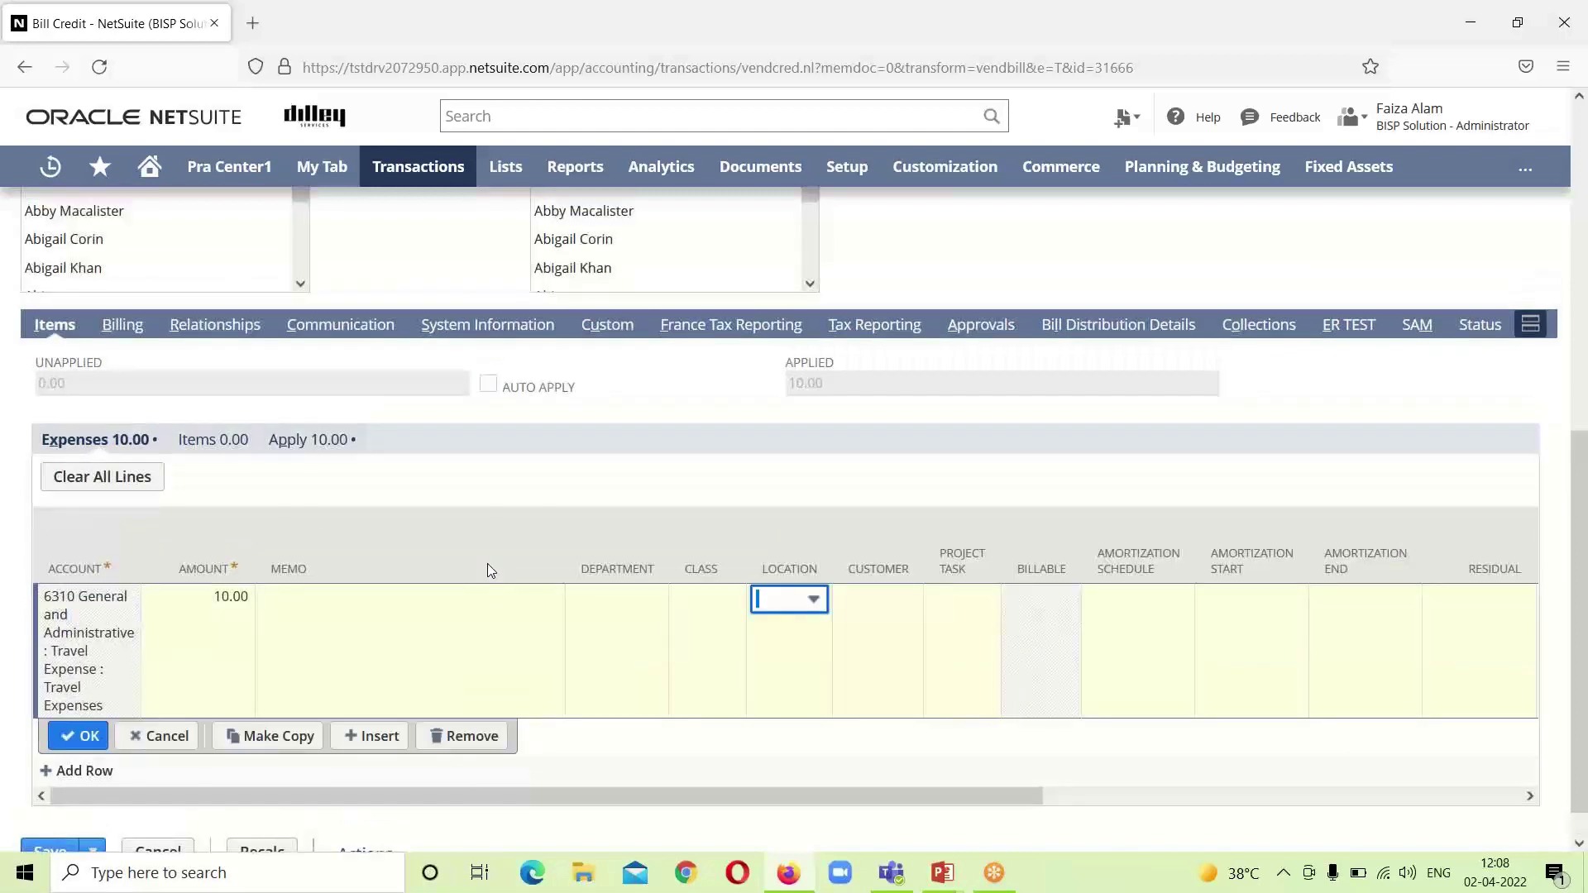
click(814, 598)
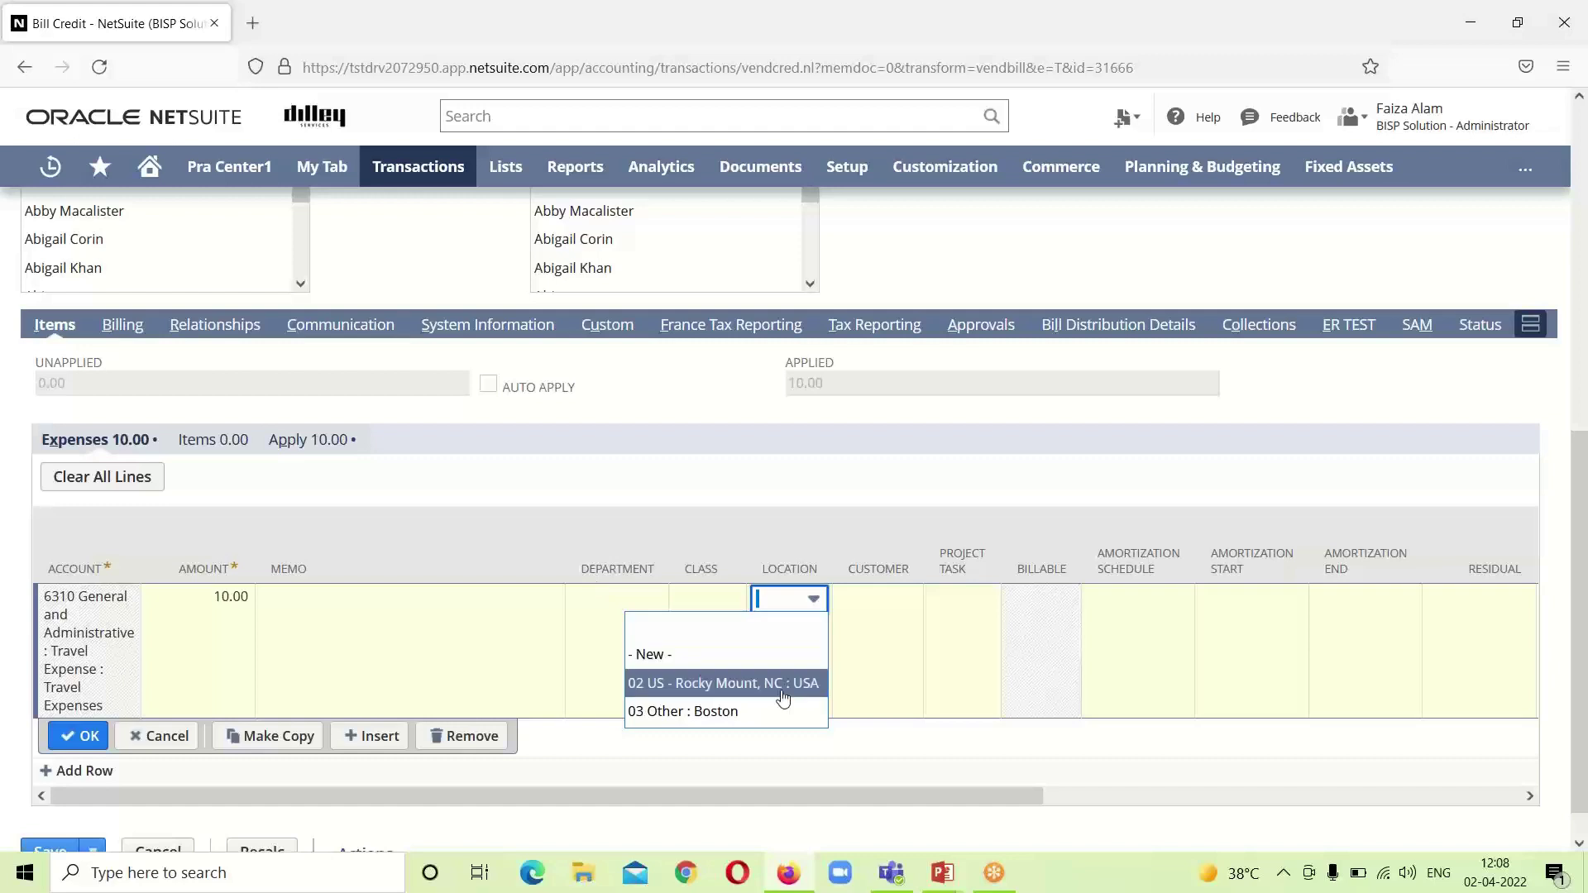
click(783, 683)
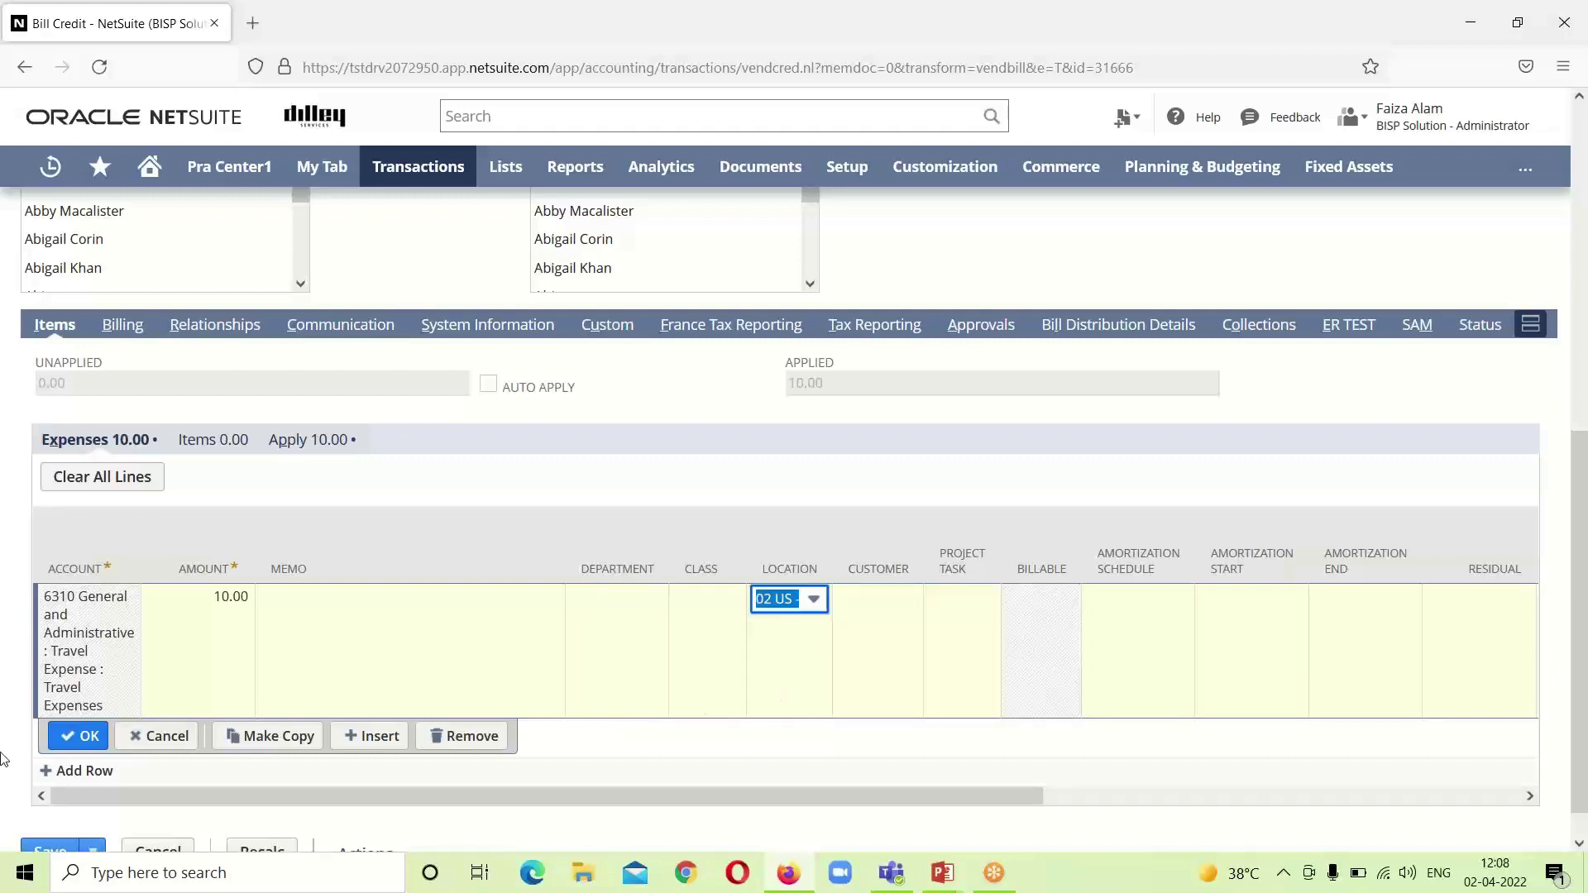
click(80, 735)
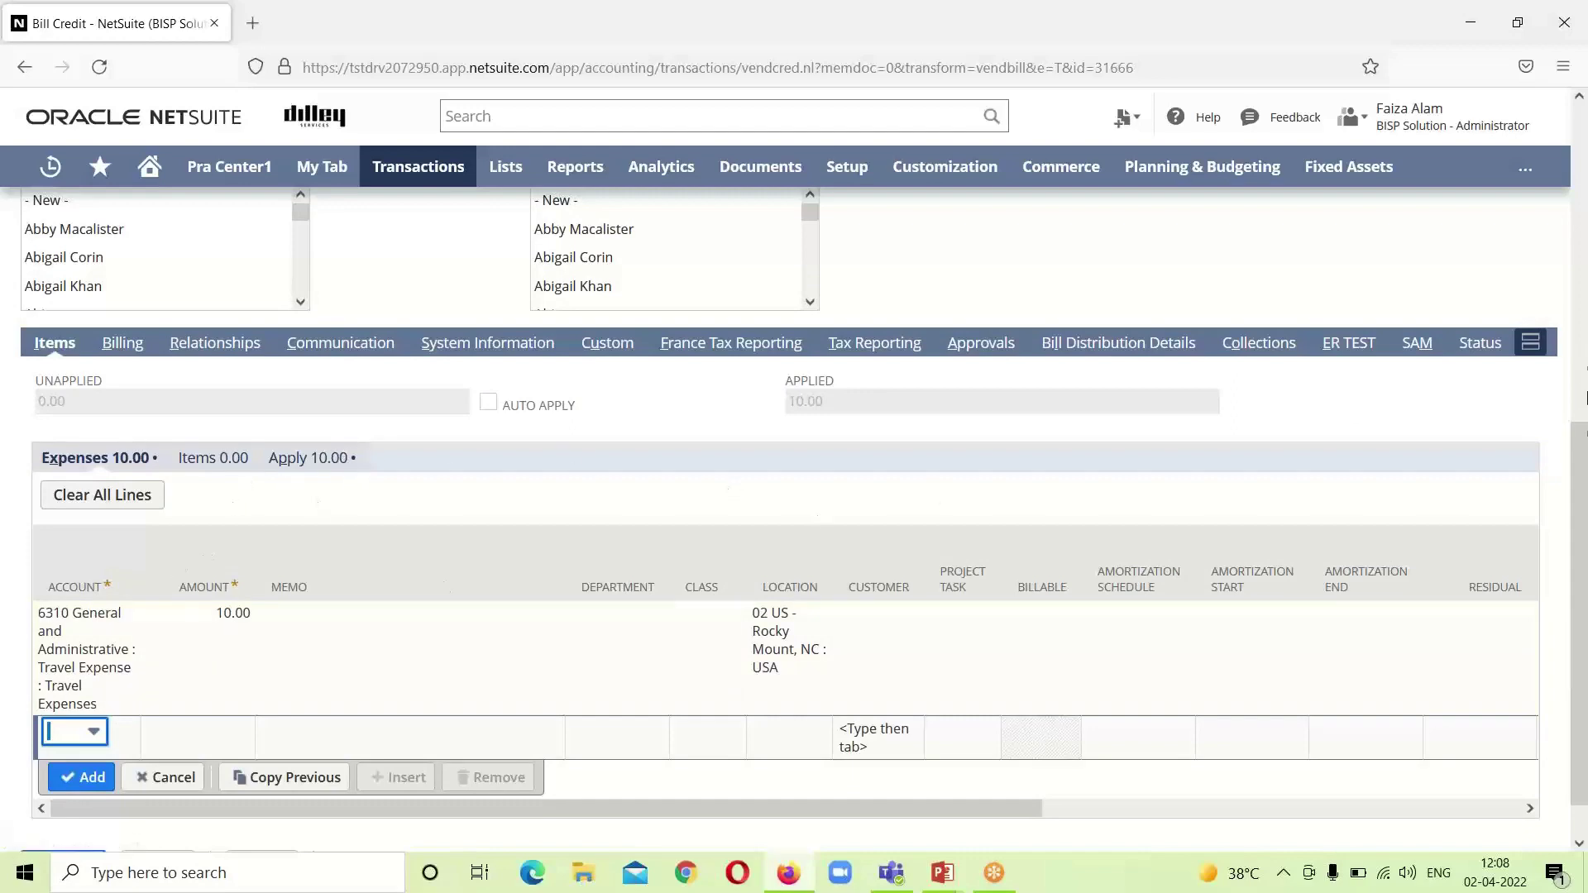
drag(1581, 492, 1585, 163)
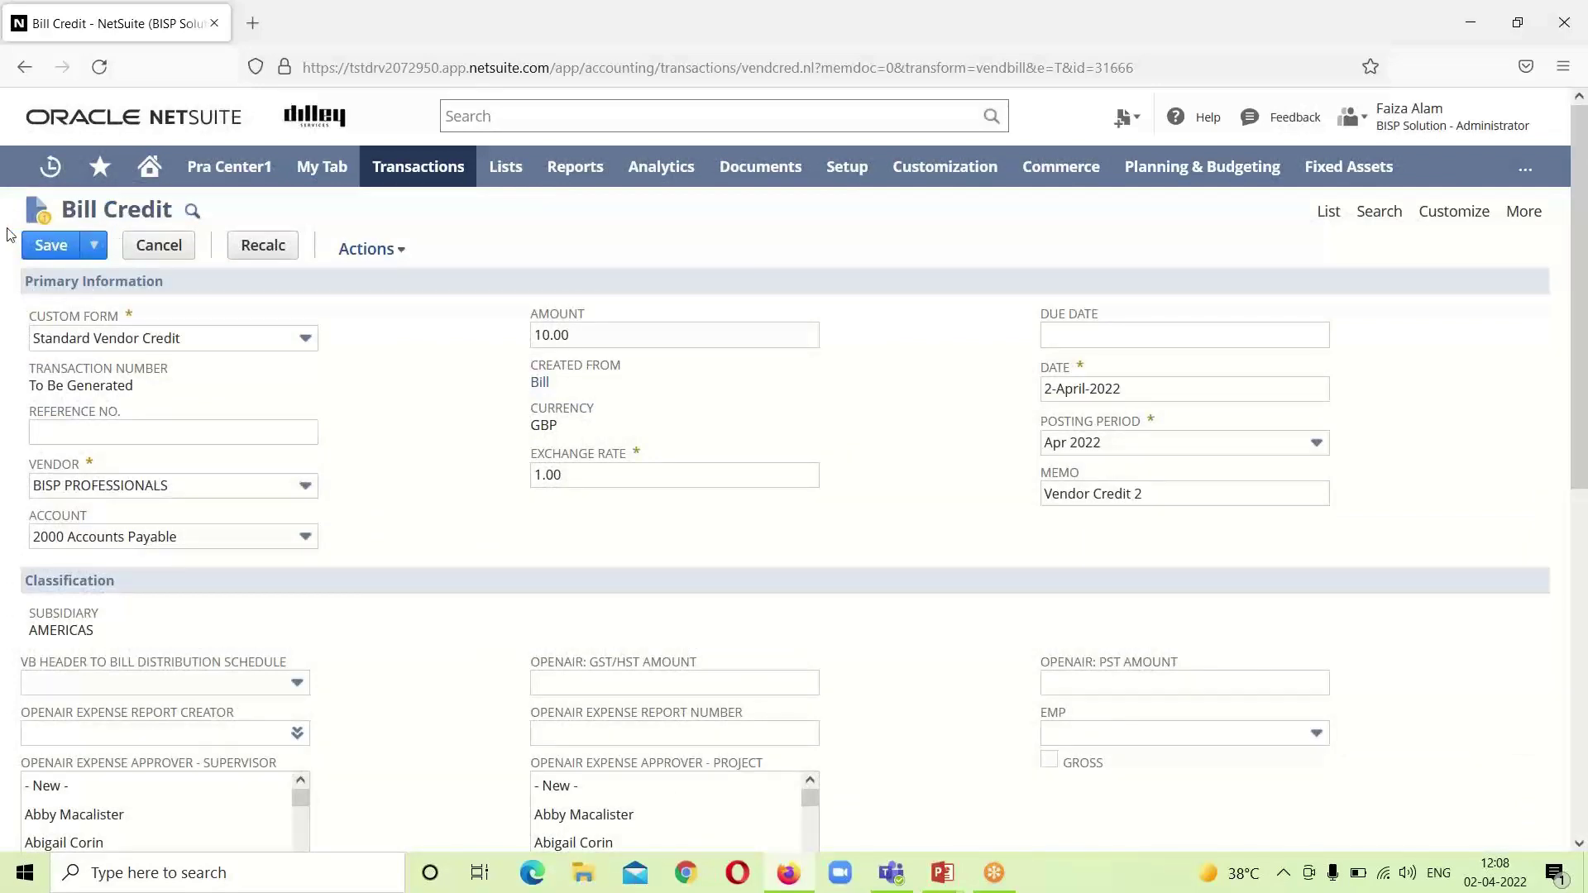
click(48, 245)
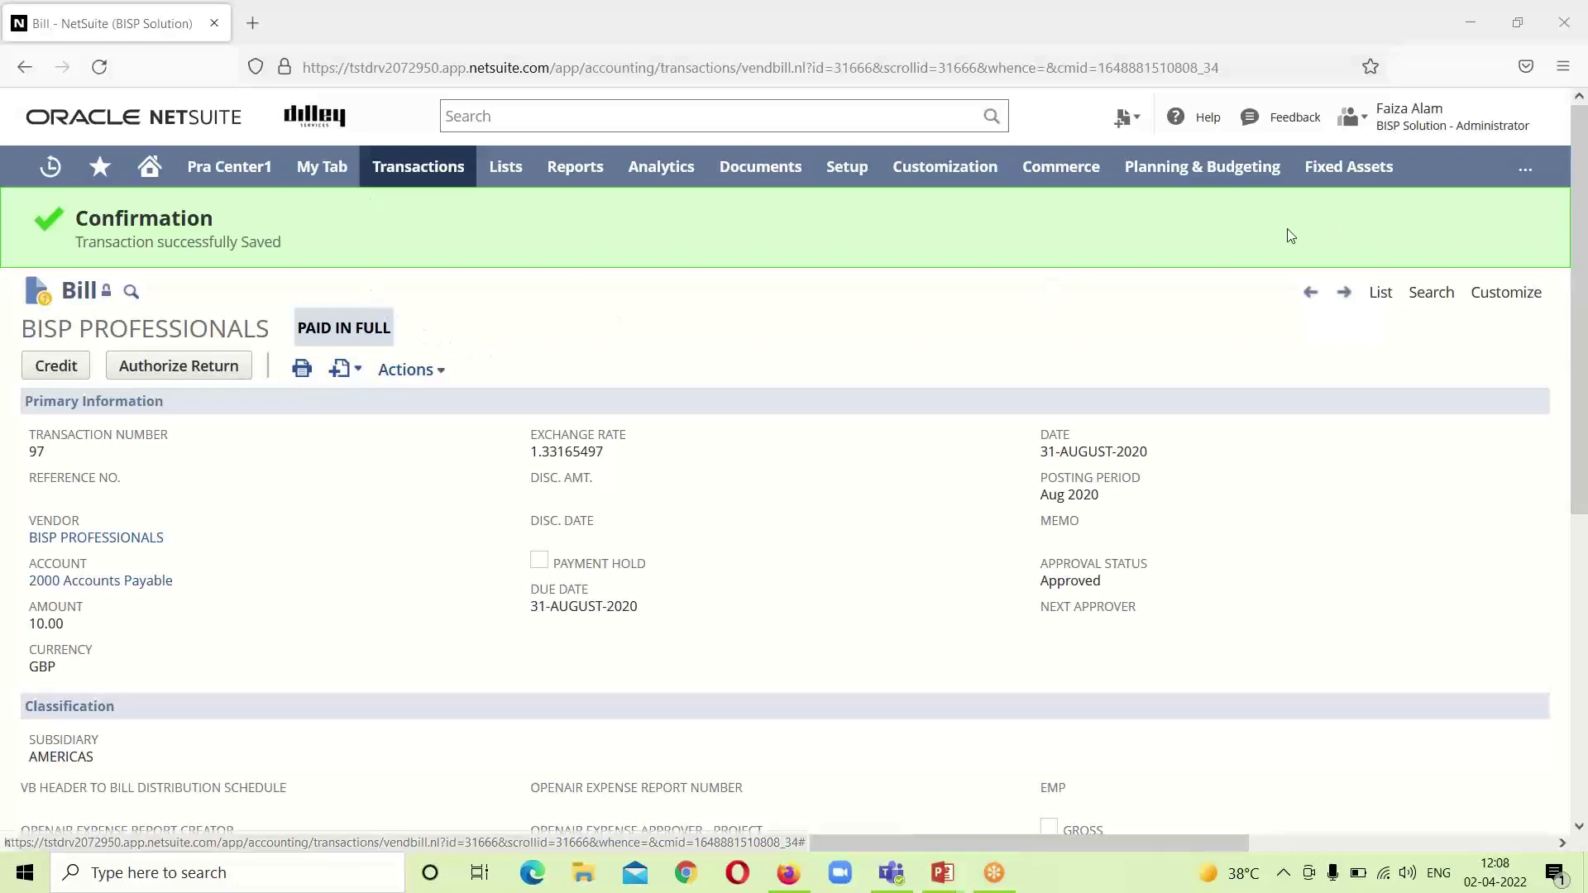
- Return to the bills list and filter it by the Bill Credit type to review the saved credits
mouse_move(423, 180)
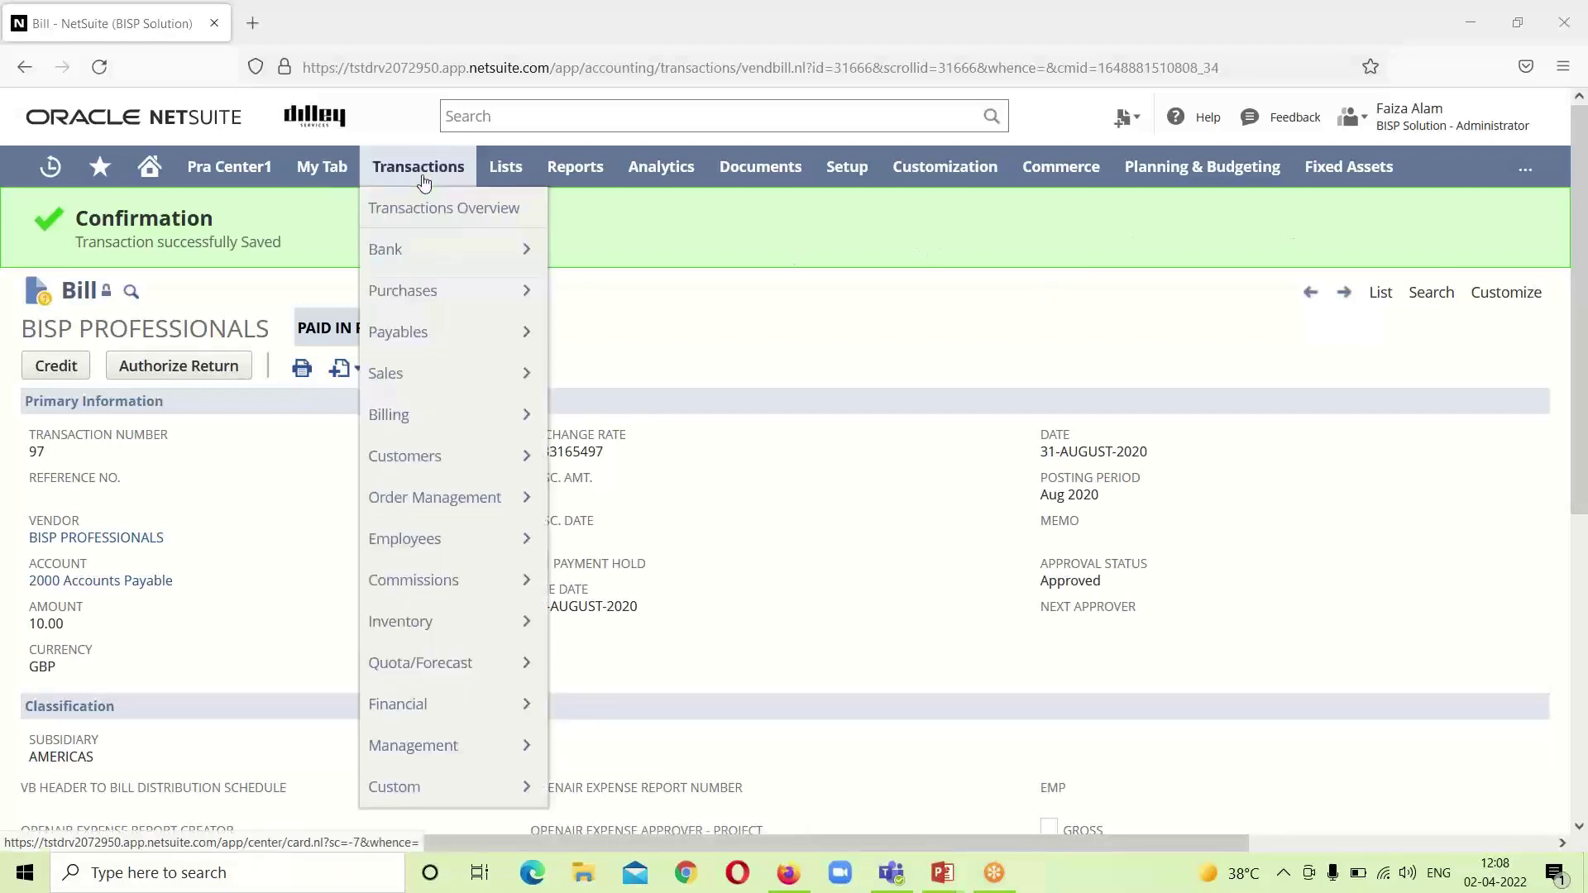
click(1380, 294)
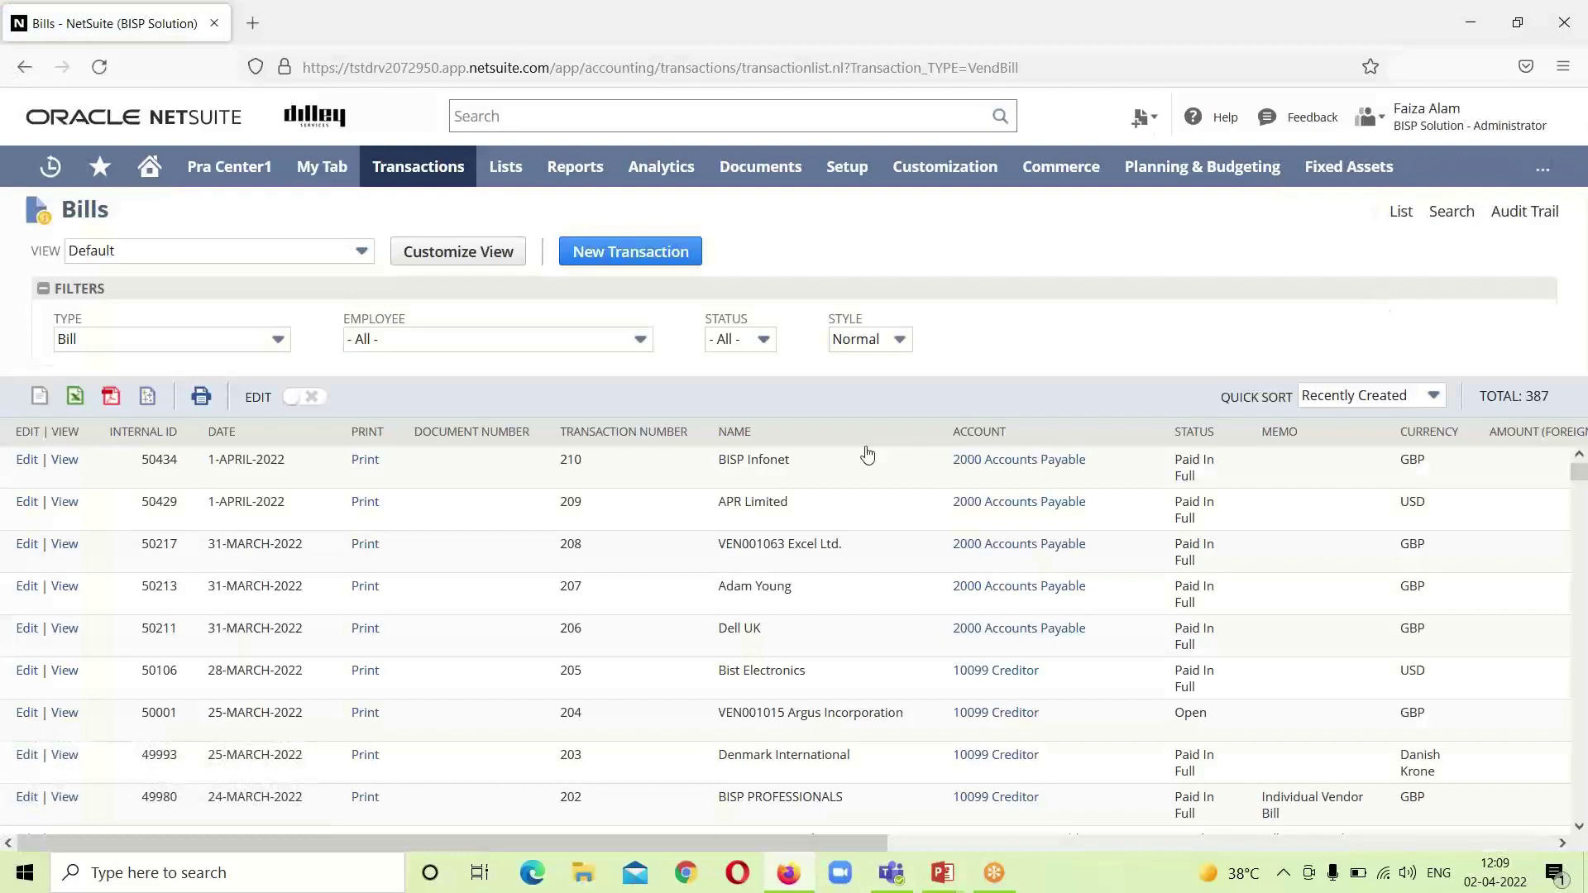
click(278, 339)
click(259, 395)
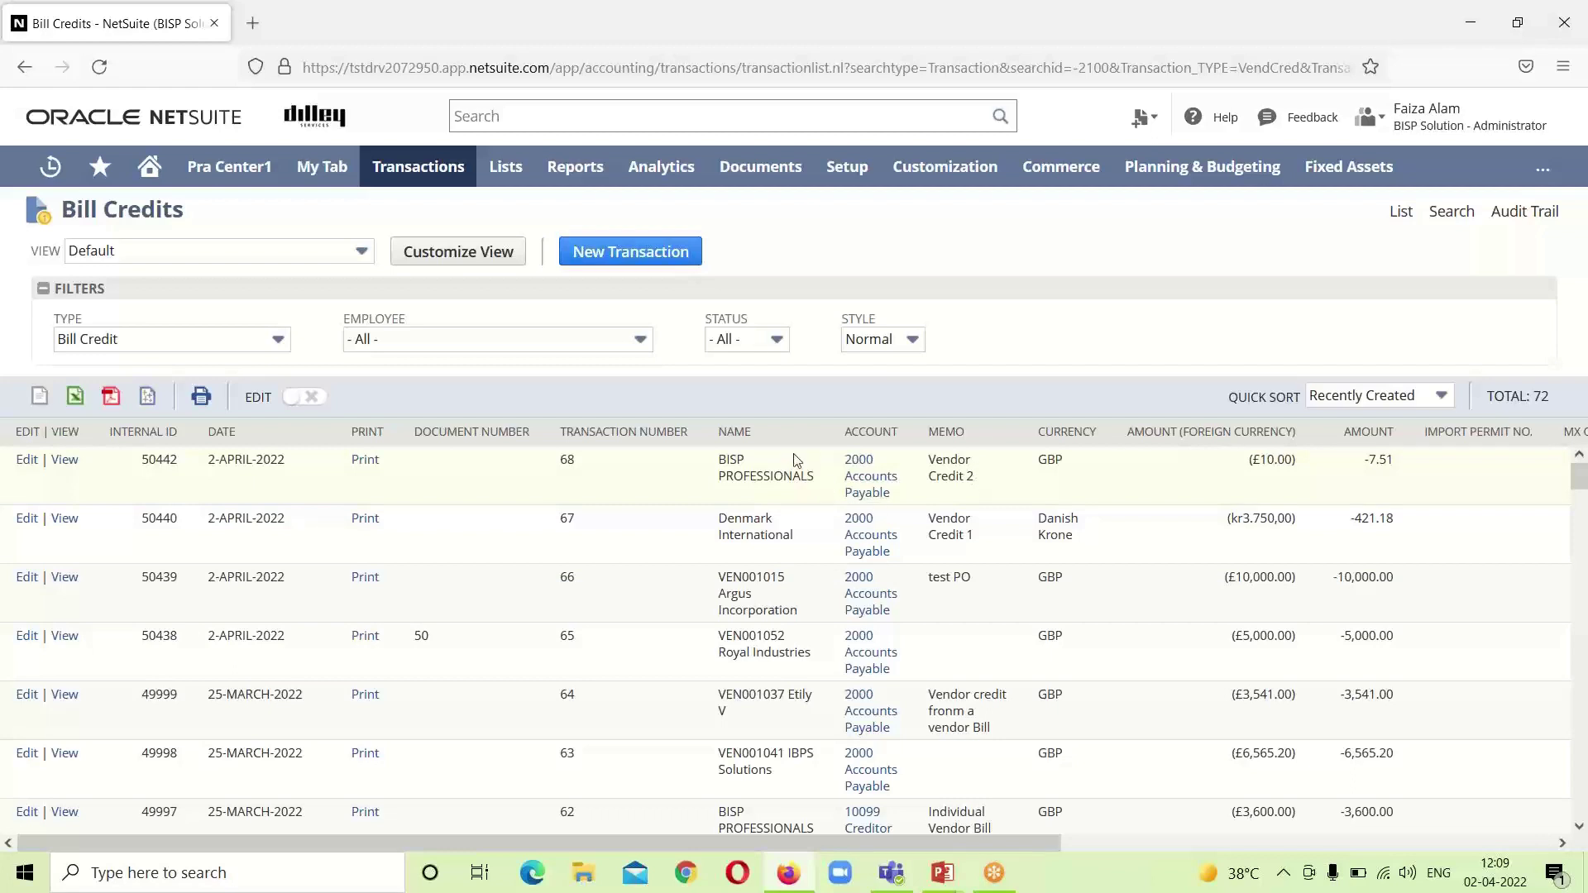
- Filter the transaction list by the Vendor Return Authorization type
click(278, 340)
drag(278, 384, 282, 454)
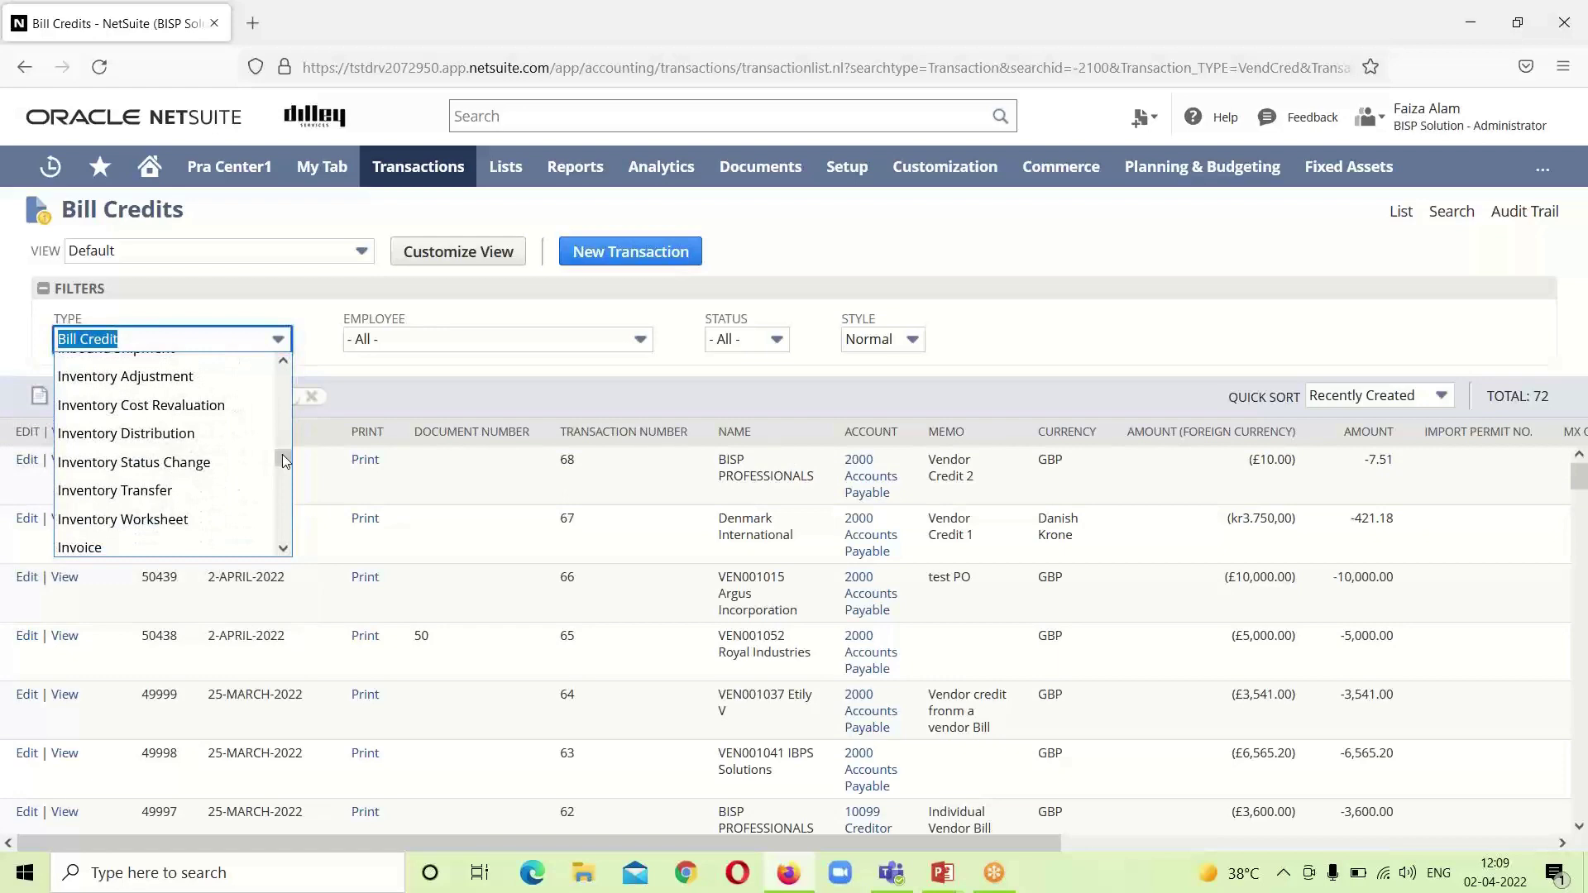
drag(281, 458, 277, 533)
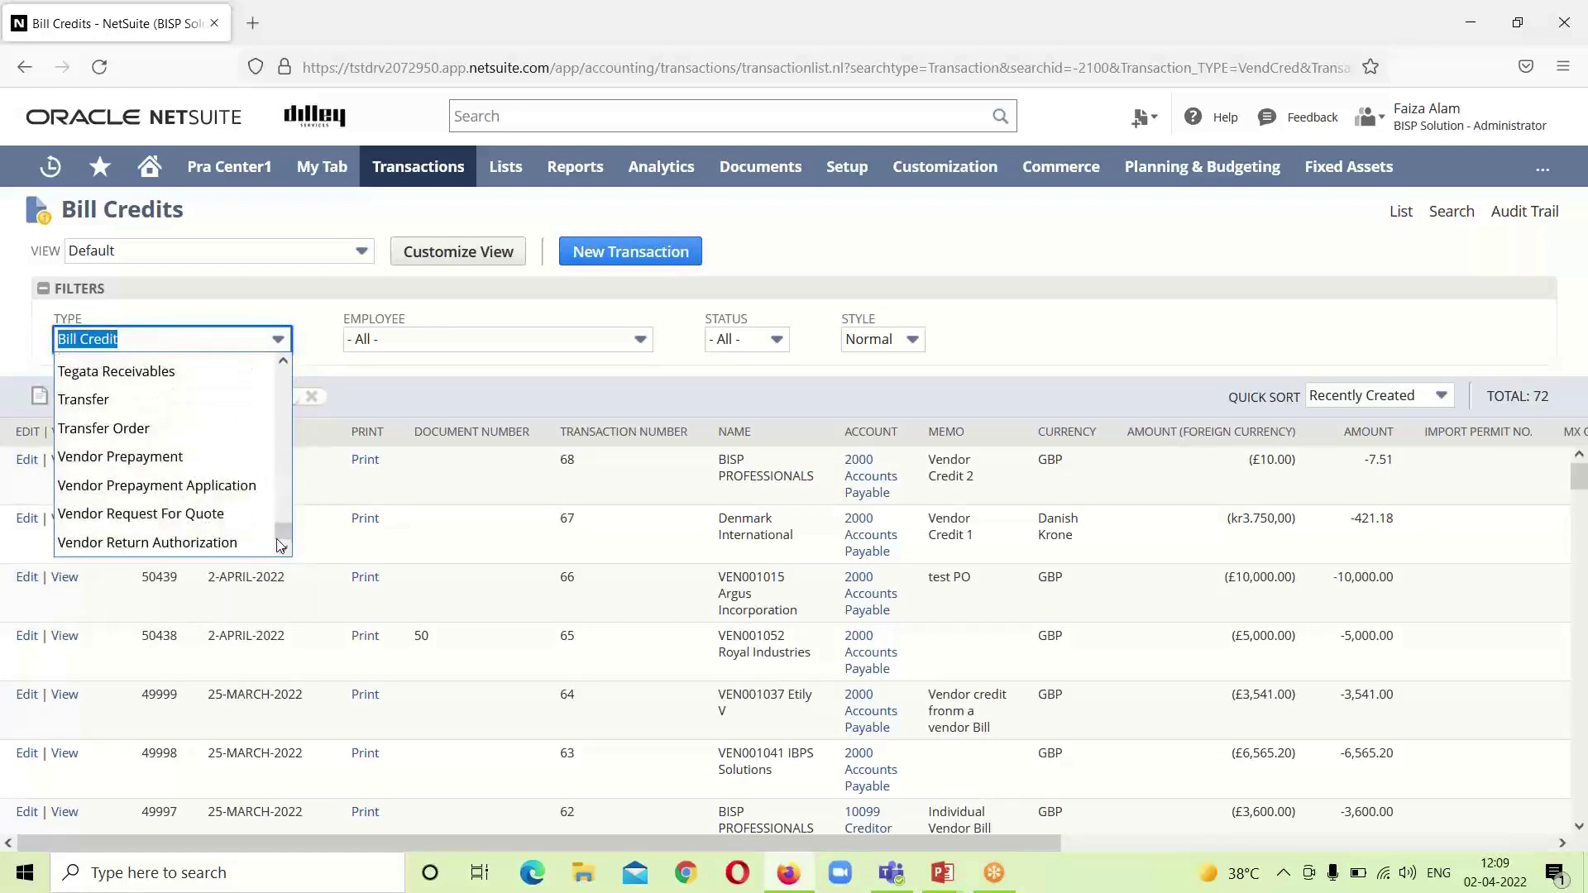
click(231, 545)
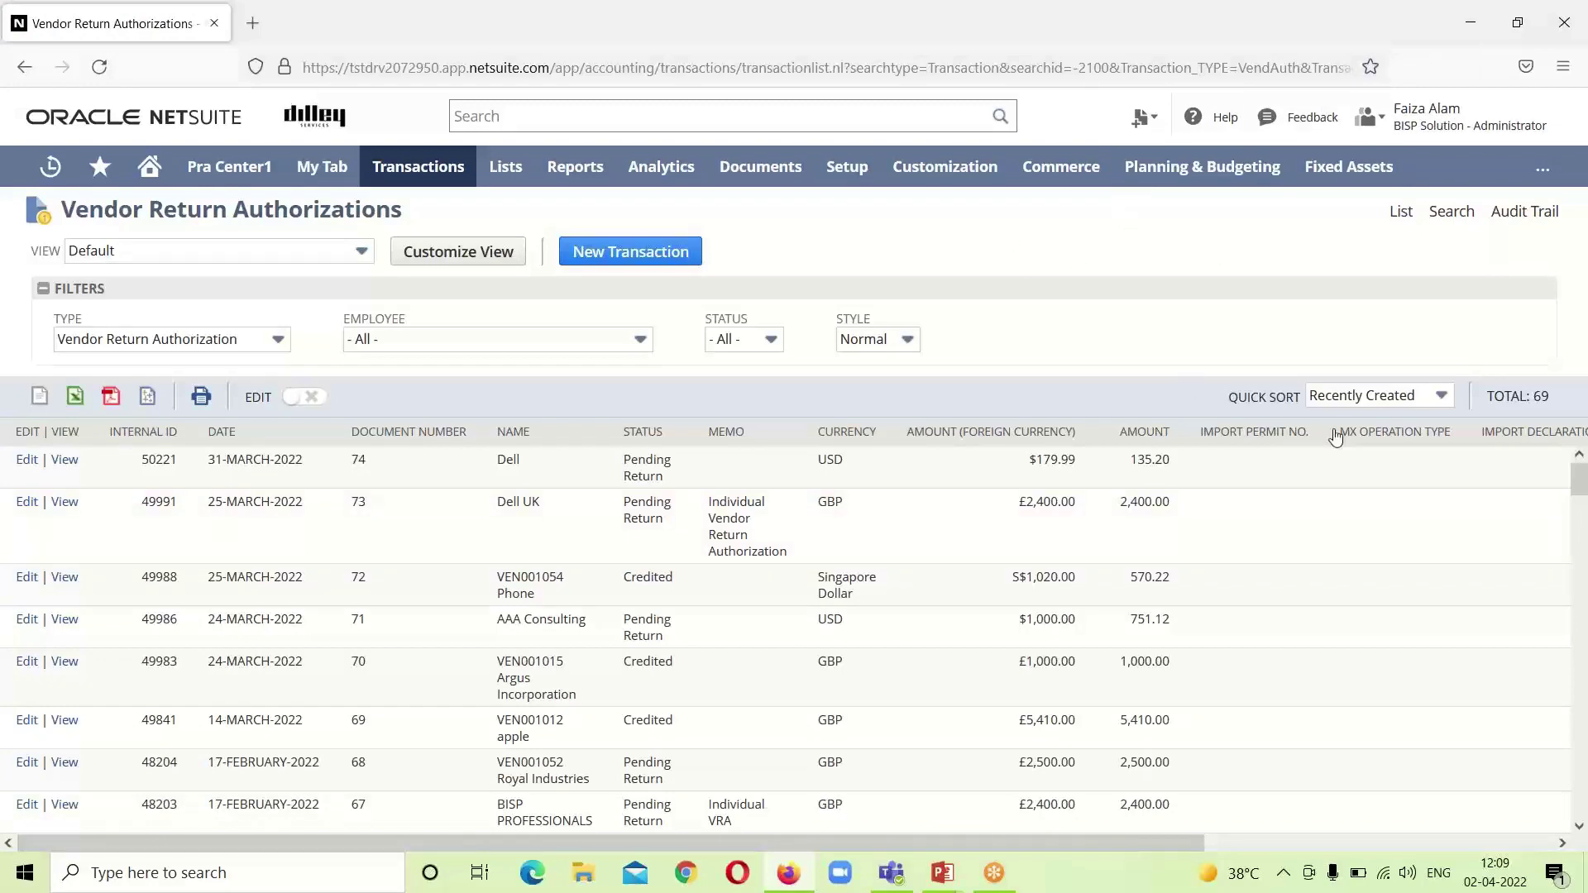
- Find the Evolve Technology return authorization dated 1-FEBRUARY-2019 with Pending Credit status and open it for editing
drag(1578, 480, 1581, 805)
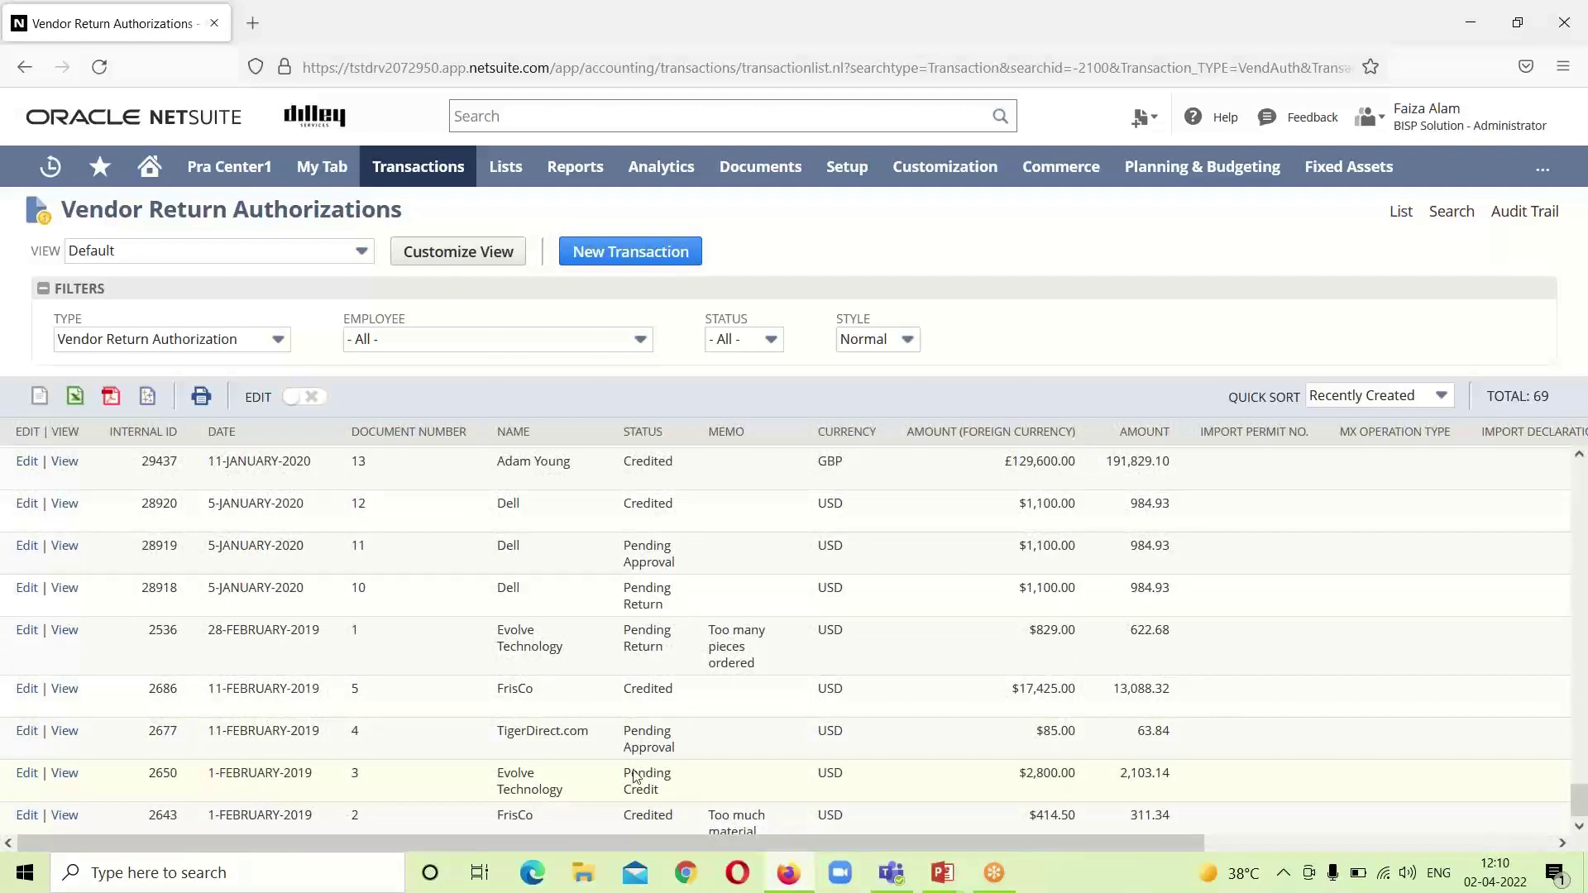
click(27, 774)
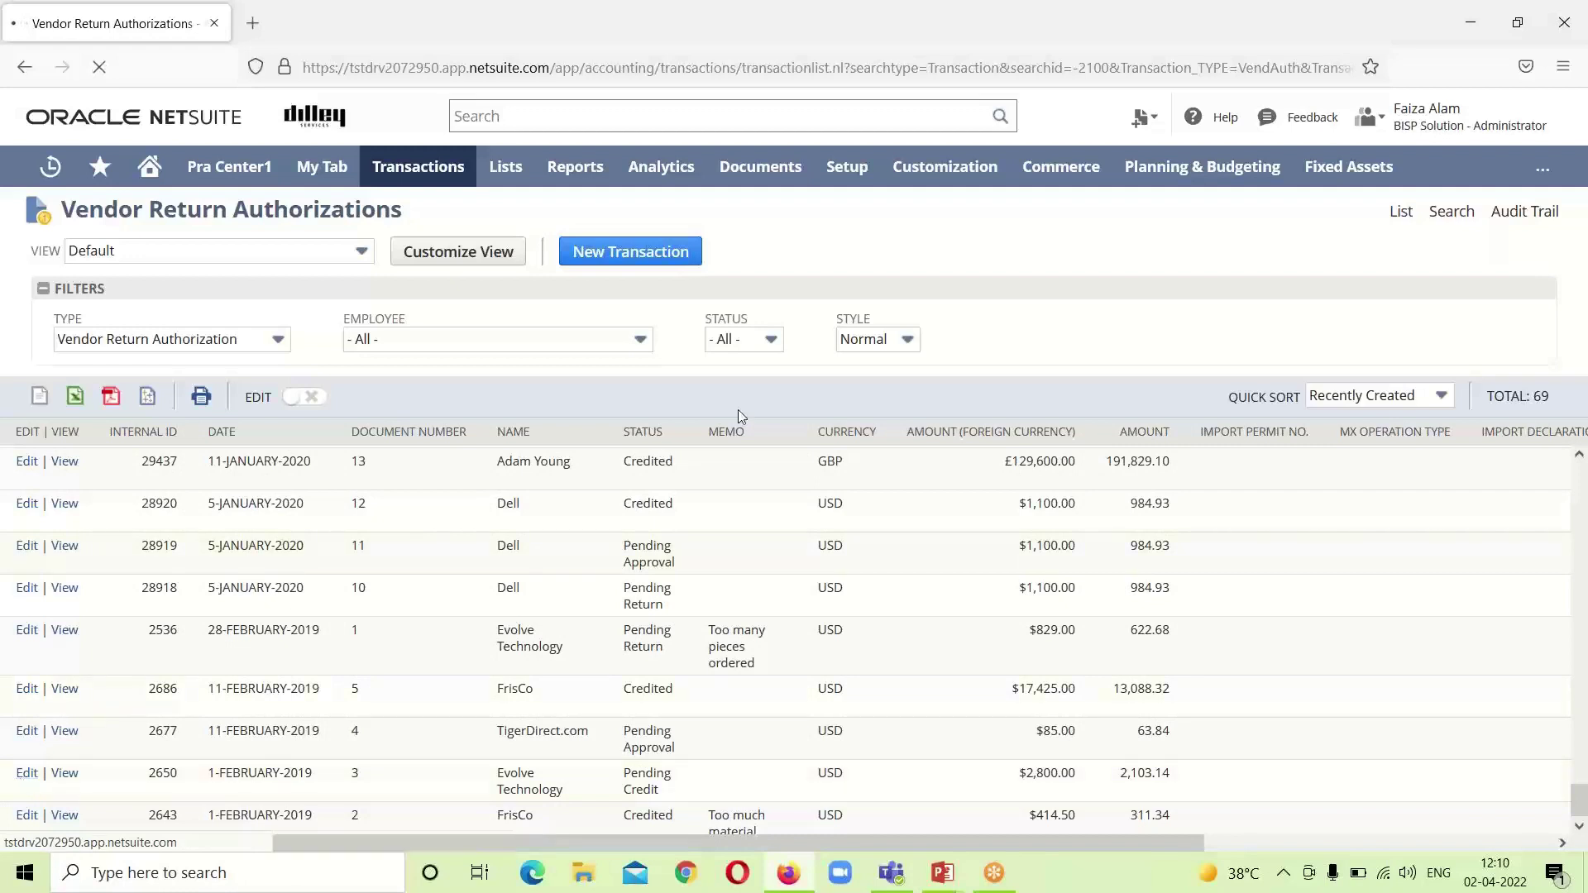
mouse_move(1169, 180)
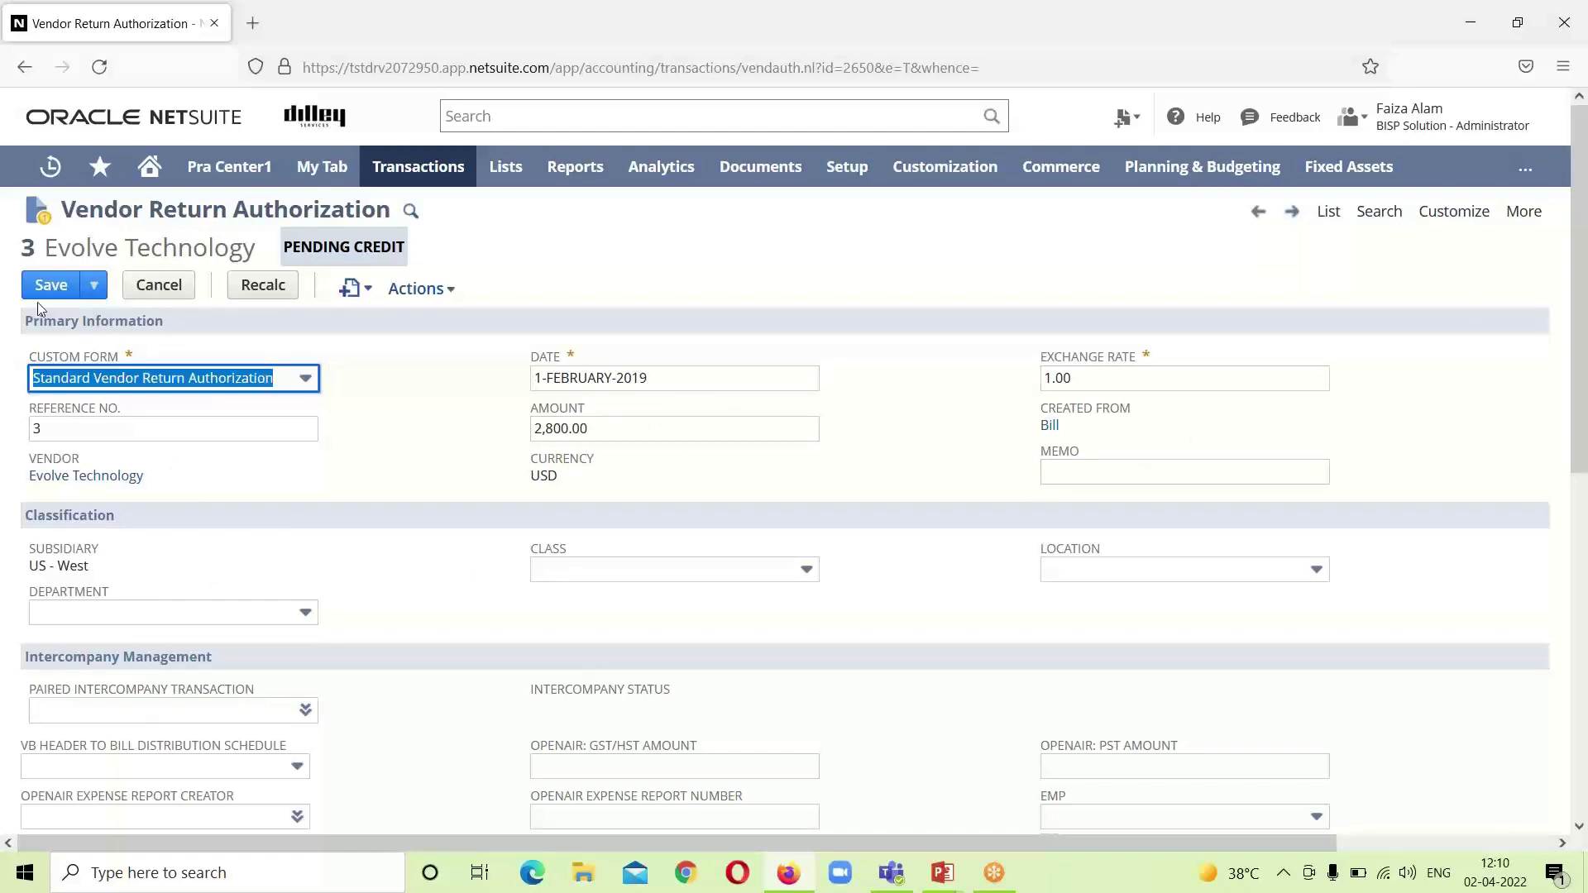
- Try to save the return authorization, and set its required custom fields LNT_QUALTIY to PASSED and Product Quality to Very Good
click(55, 284)
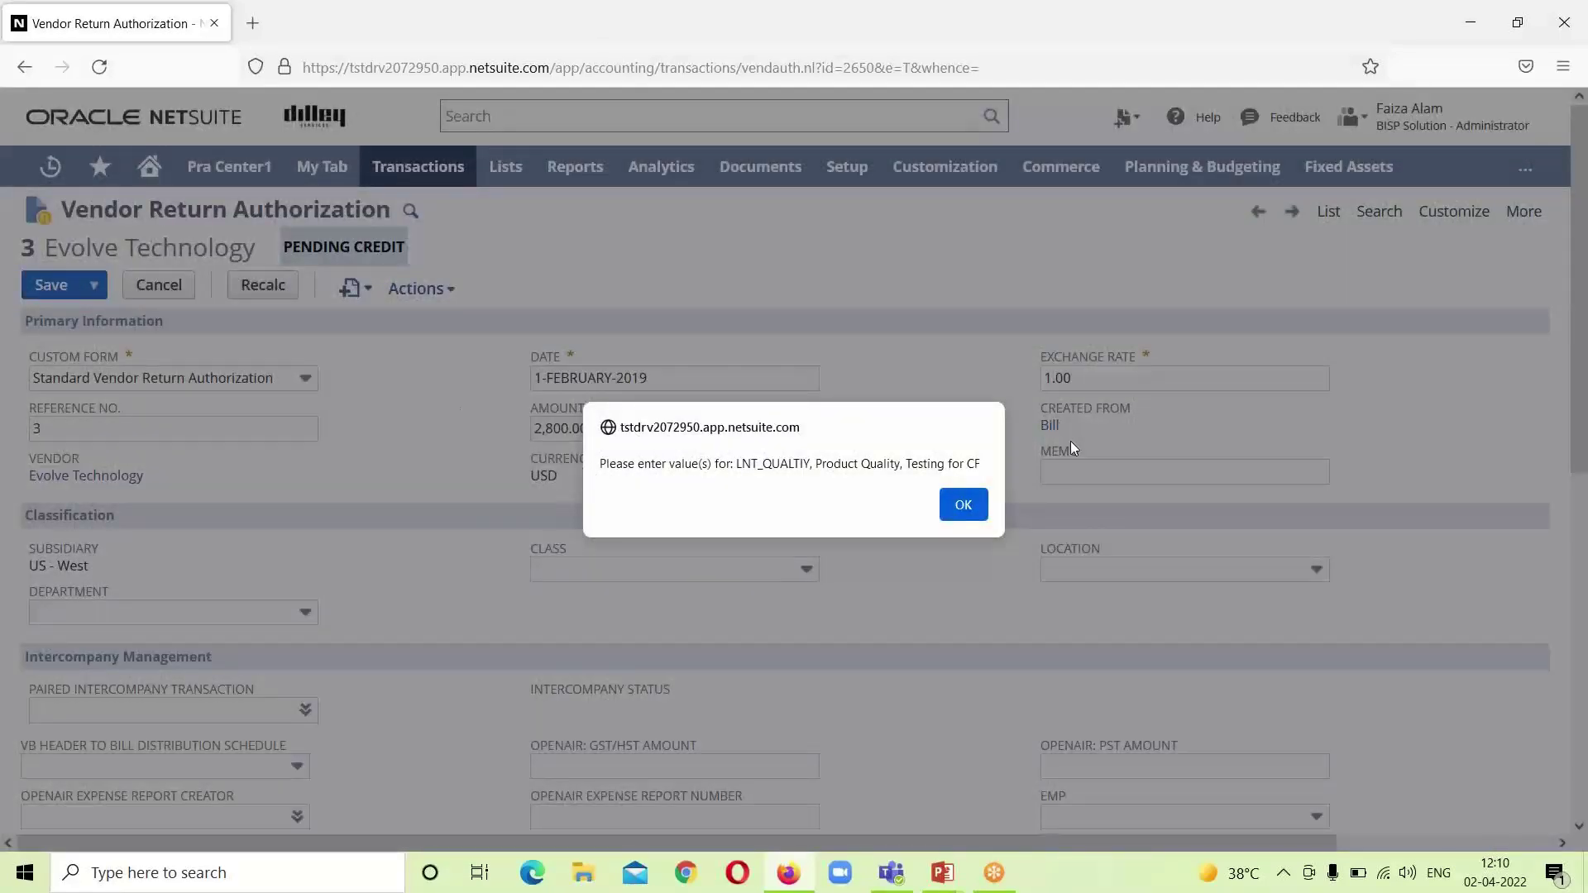
click(963, 504)
drag(1582, 260, 1572, 579)
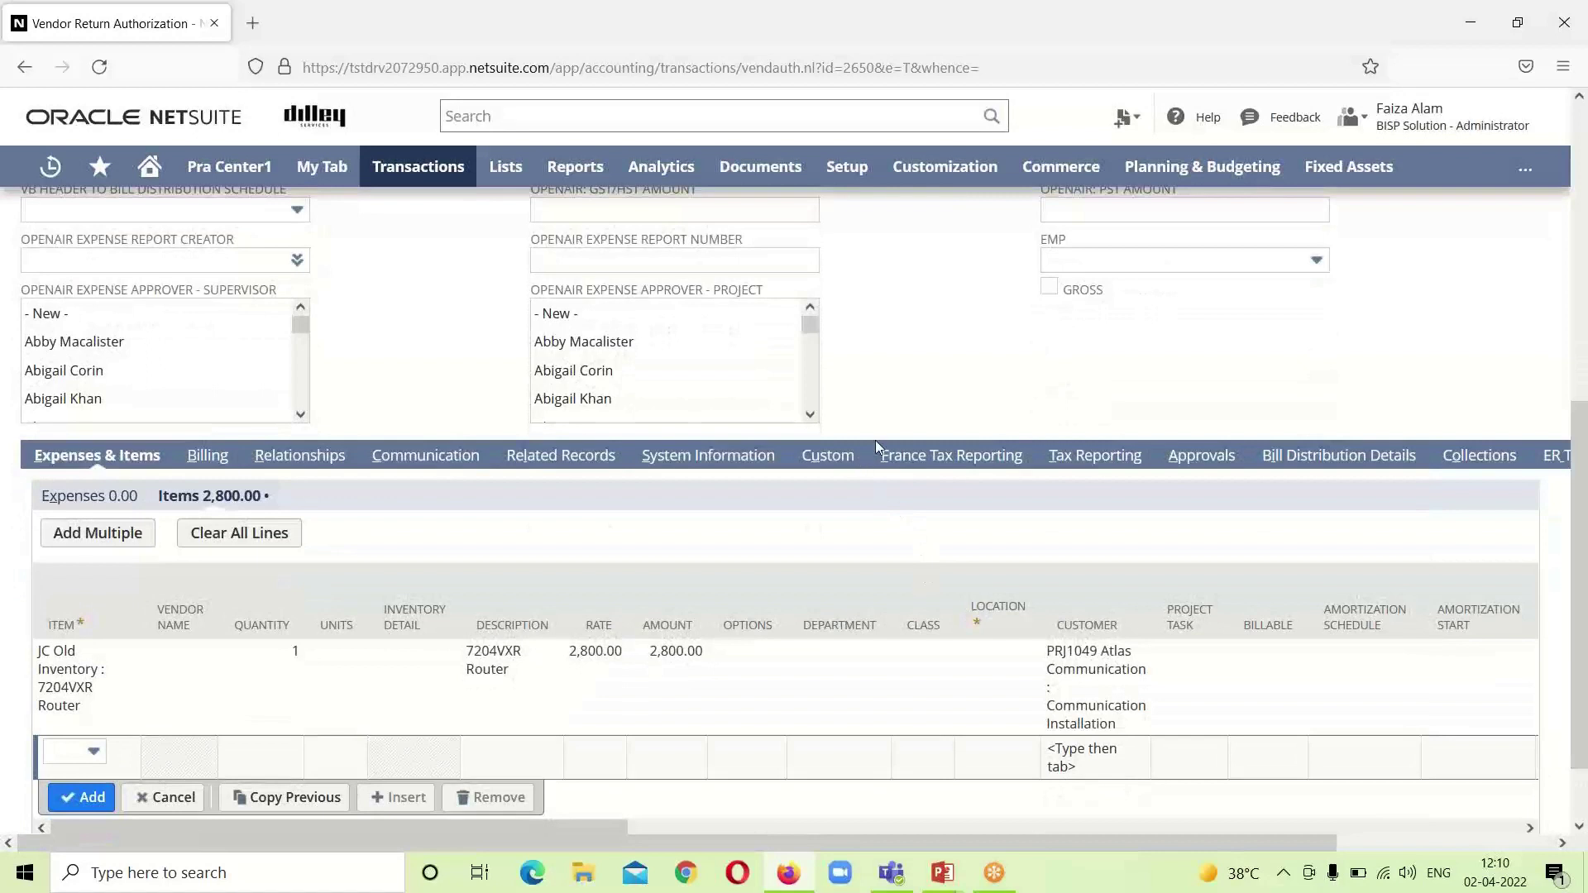
click(831, 456)
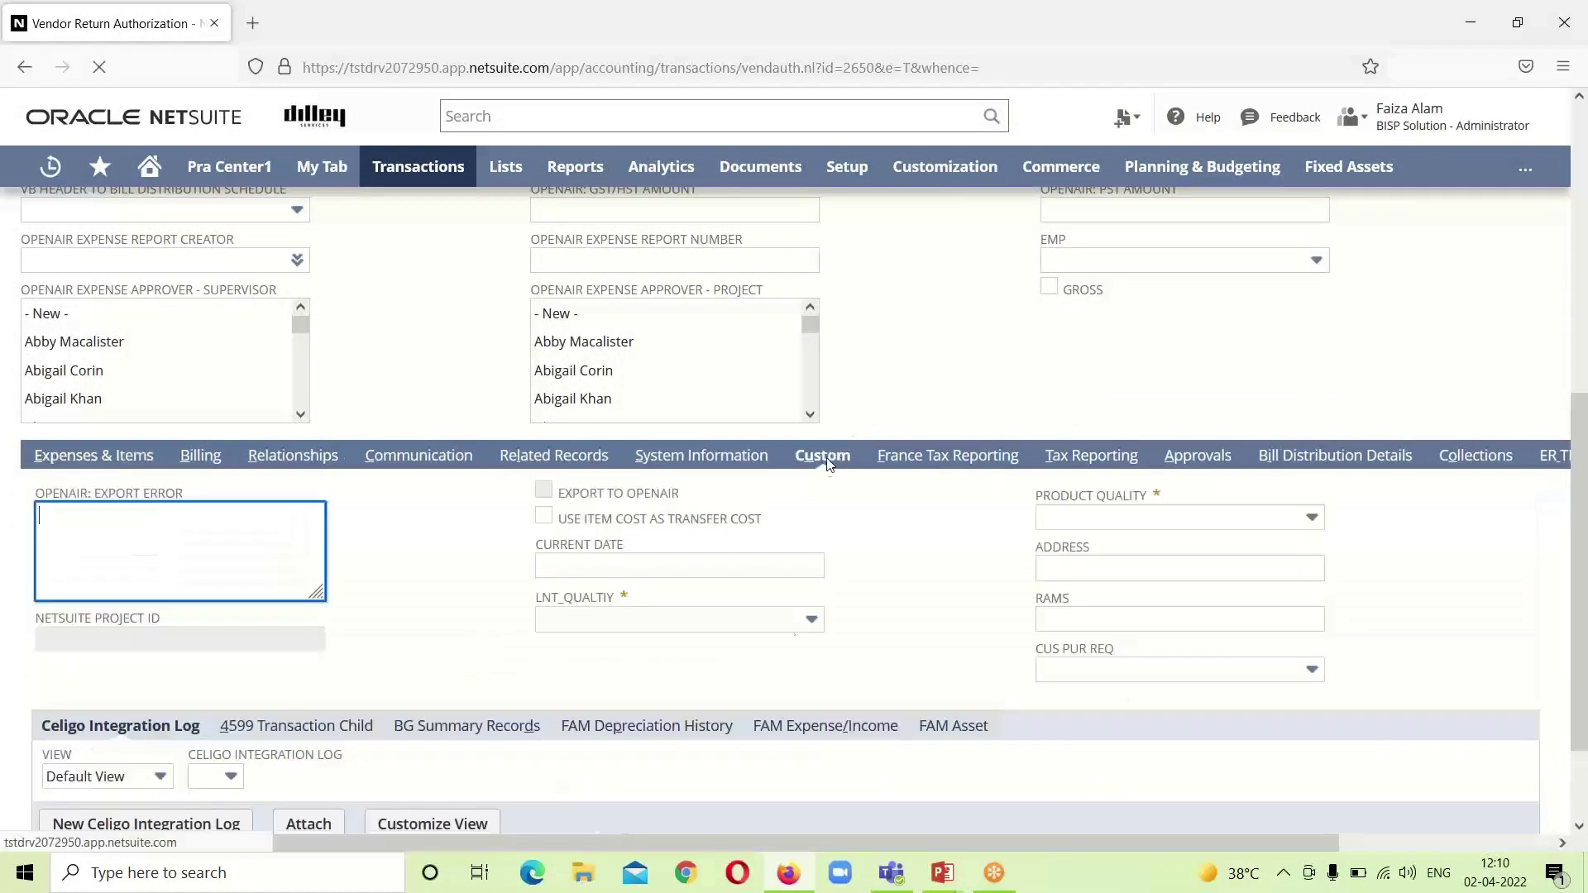
click(810, 622)
click(757, 705)
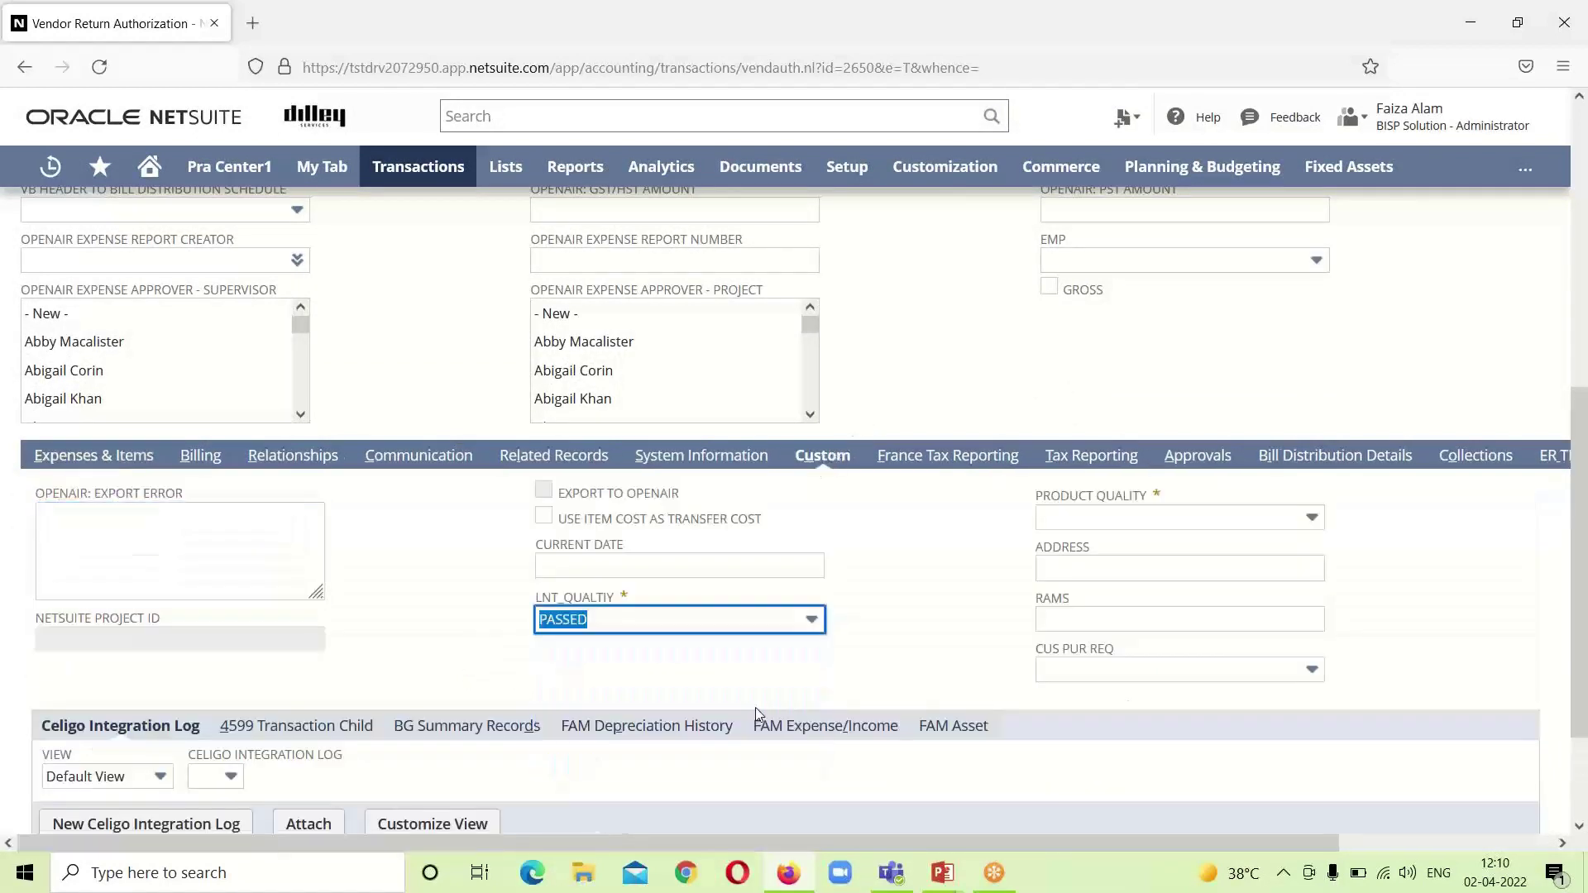
click(1312, 519)
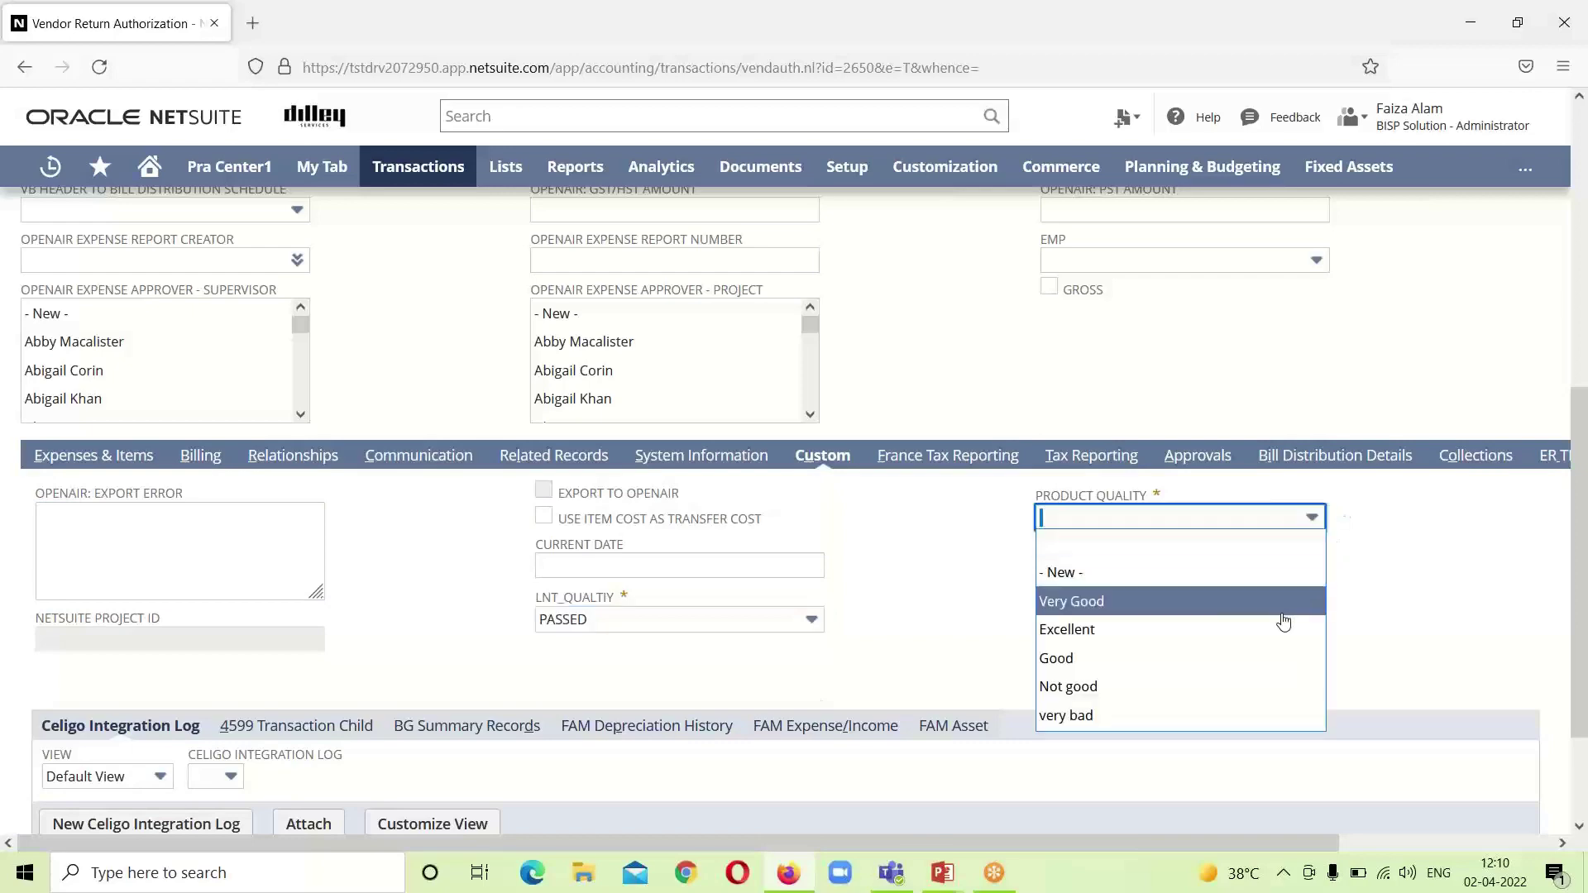
click(1286, 606)
- In the SAM section of the return authorization, choose Test 1 for the required Testing for CF field
scroll(1575, 486, down, 3)
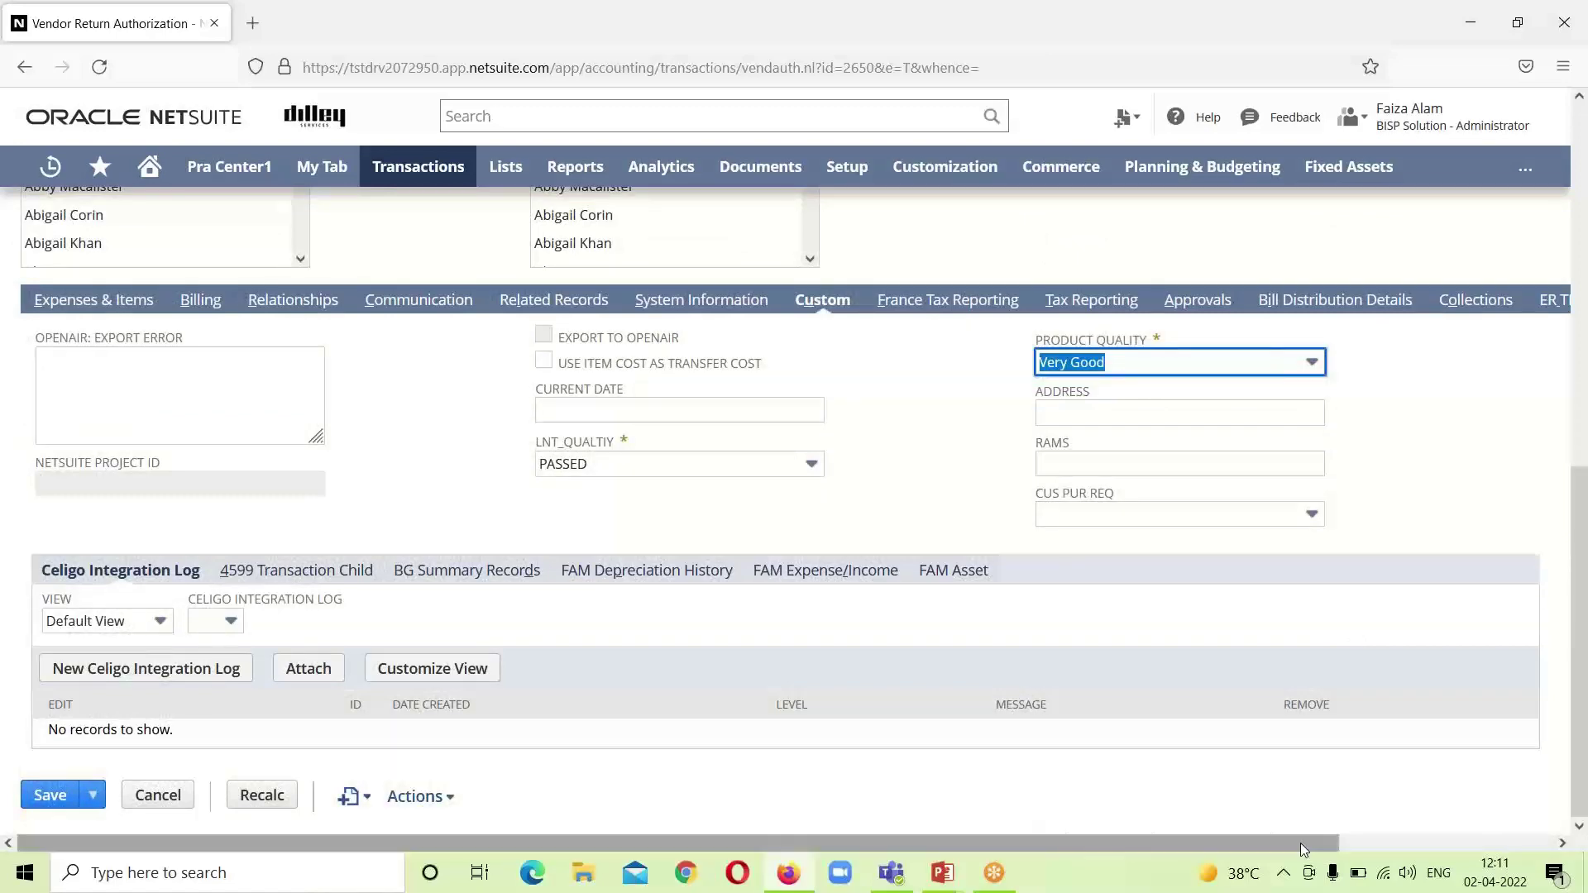
drag(1298, 843, 1497, 842)
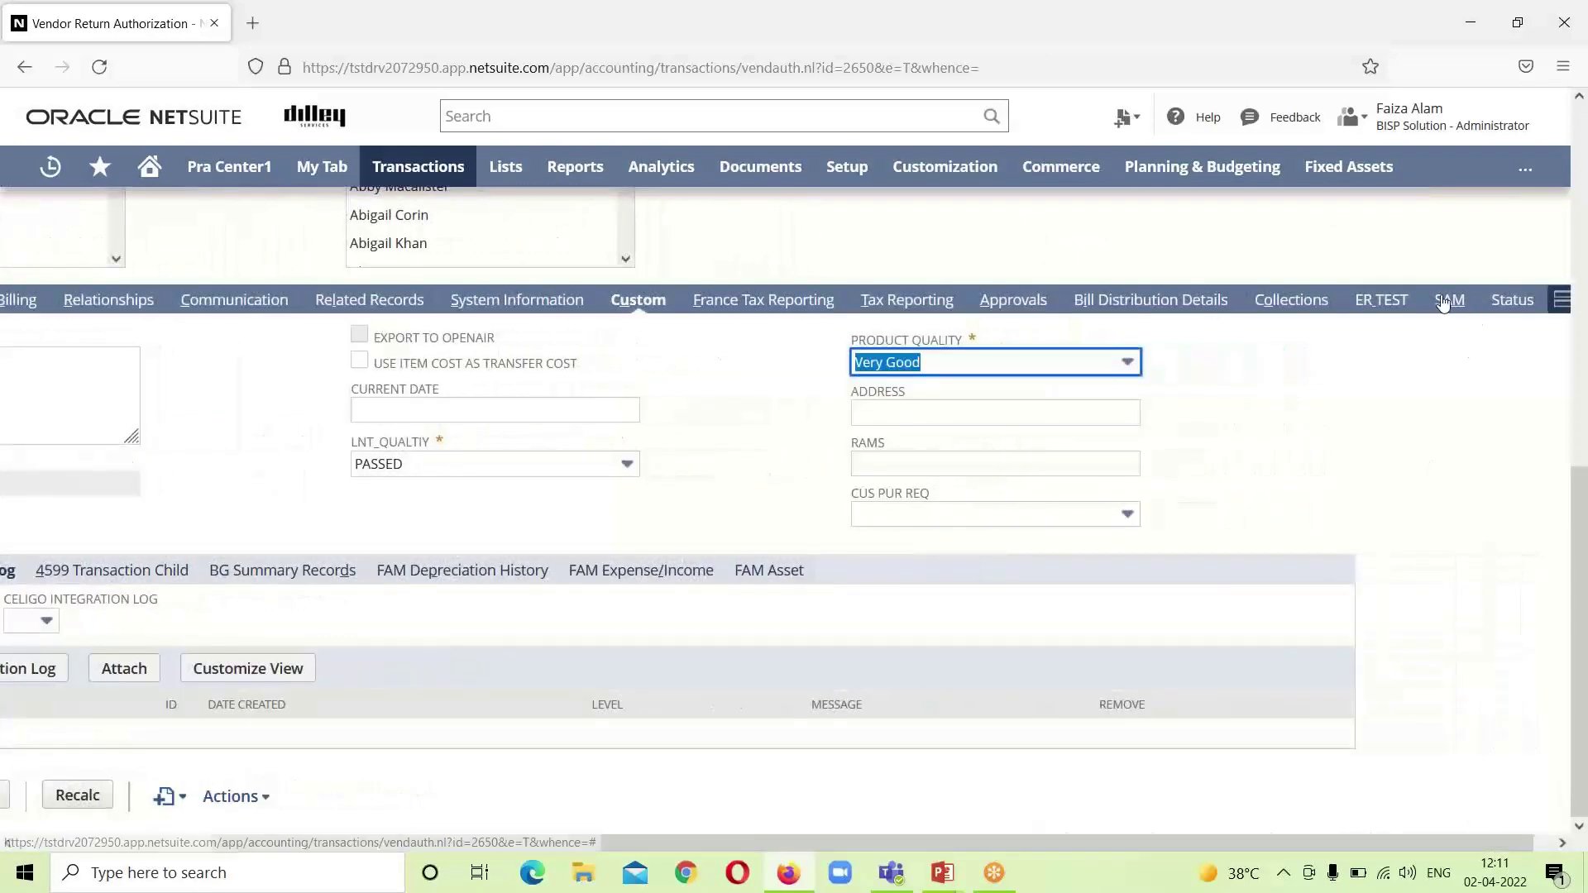
key(Tab)
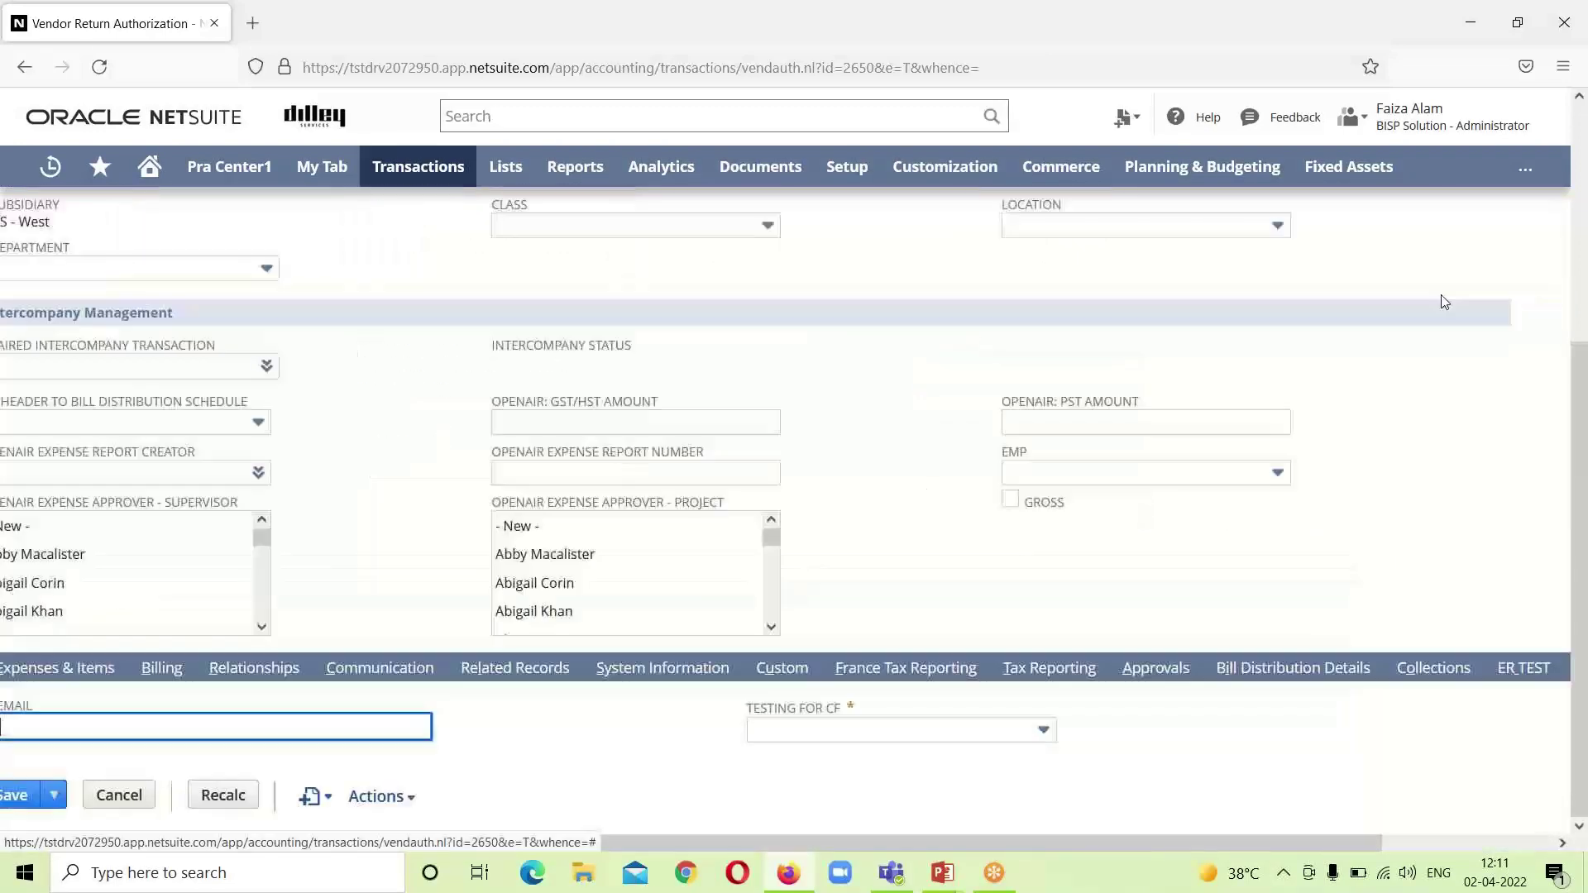
click(1042, 730)
click(1025, 654)
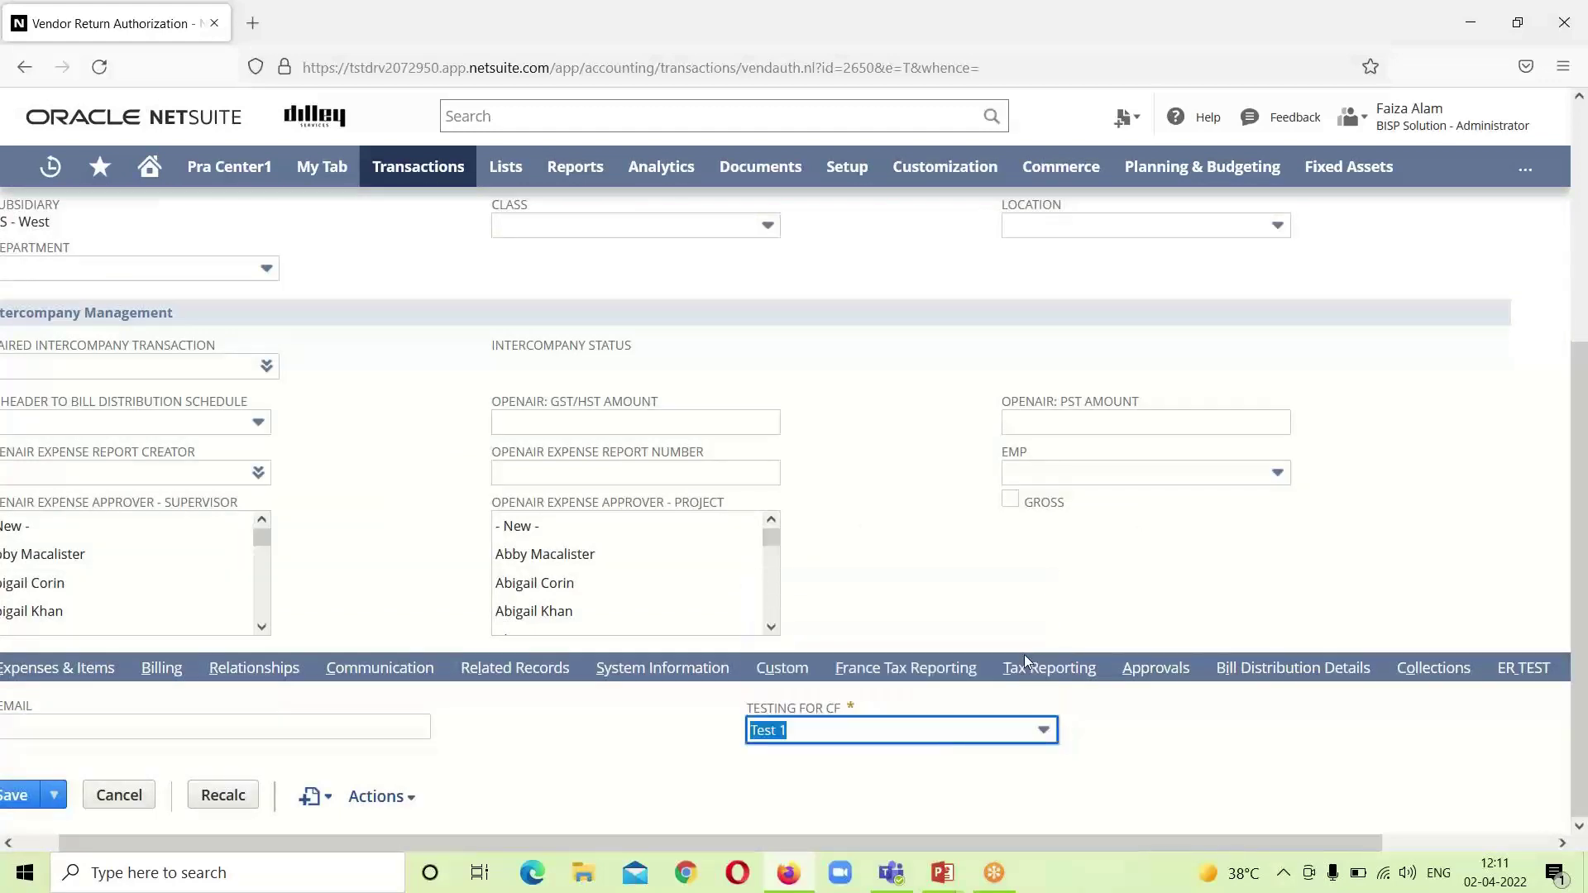
- Set the 7204VXR Router item line's location to 02 US - Rocky Mount, NC and accept the modification of the returned line
click(1277, 840)
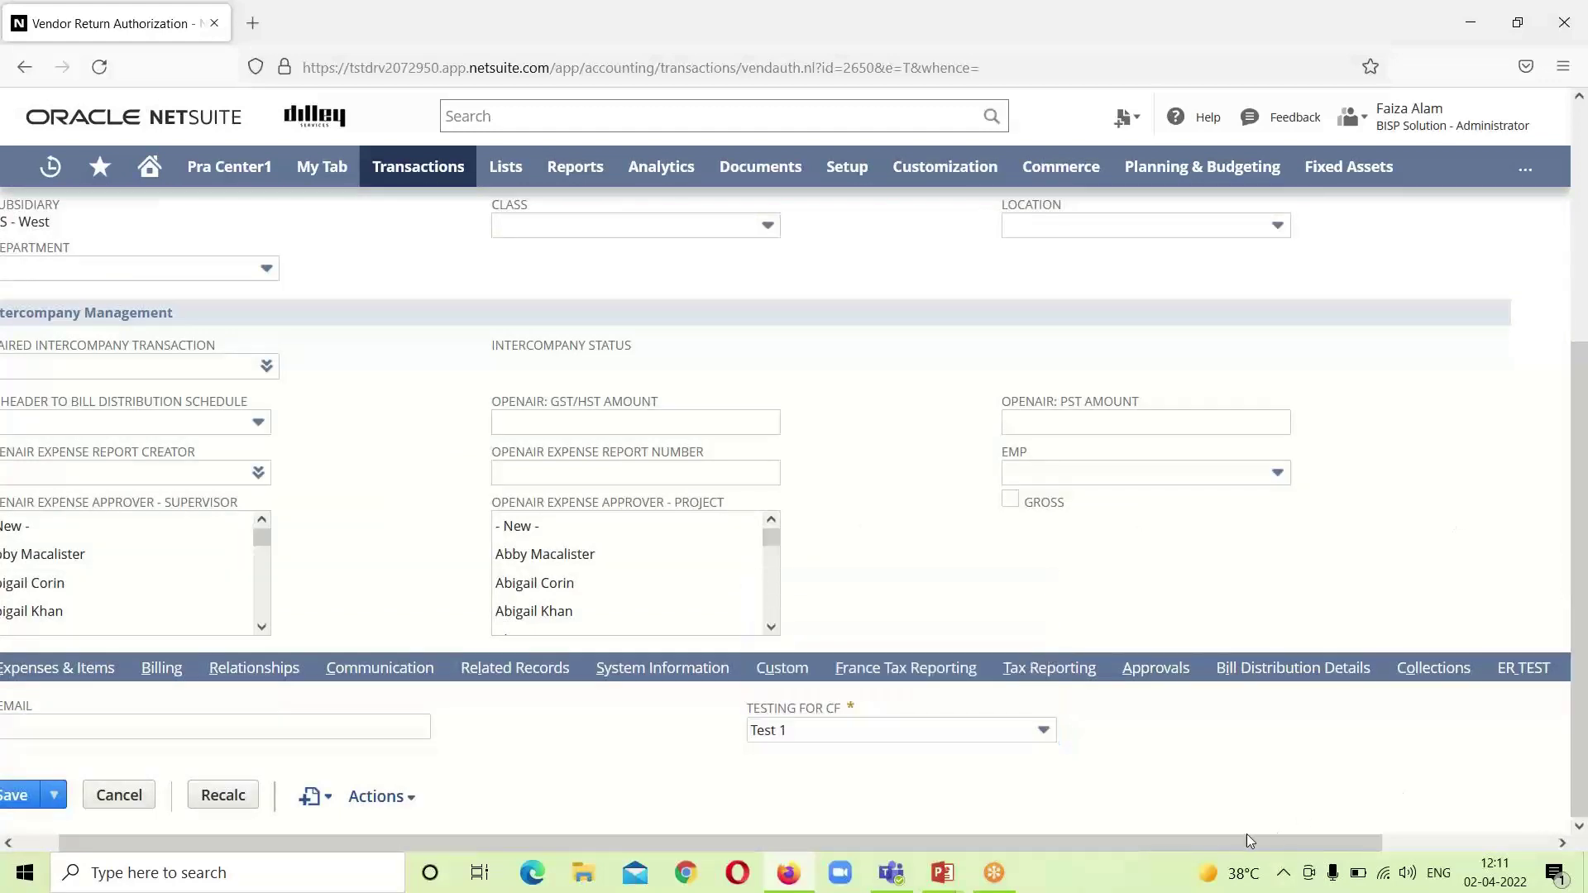
drag(936, 843, 896, 844)
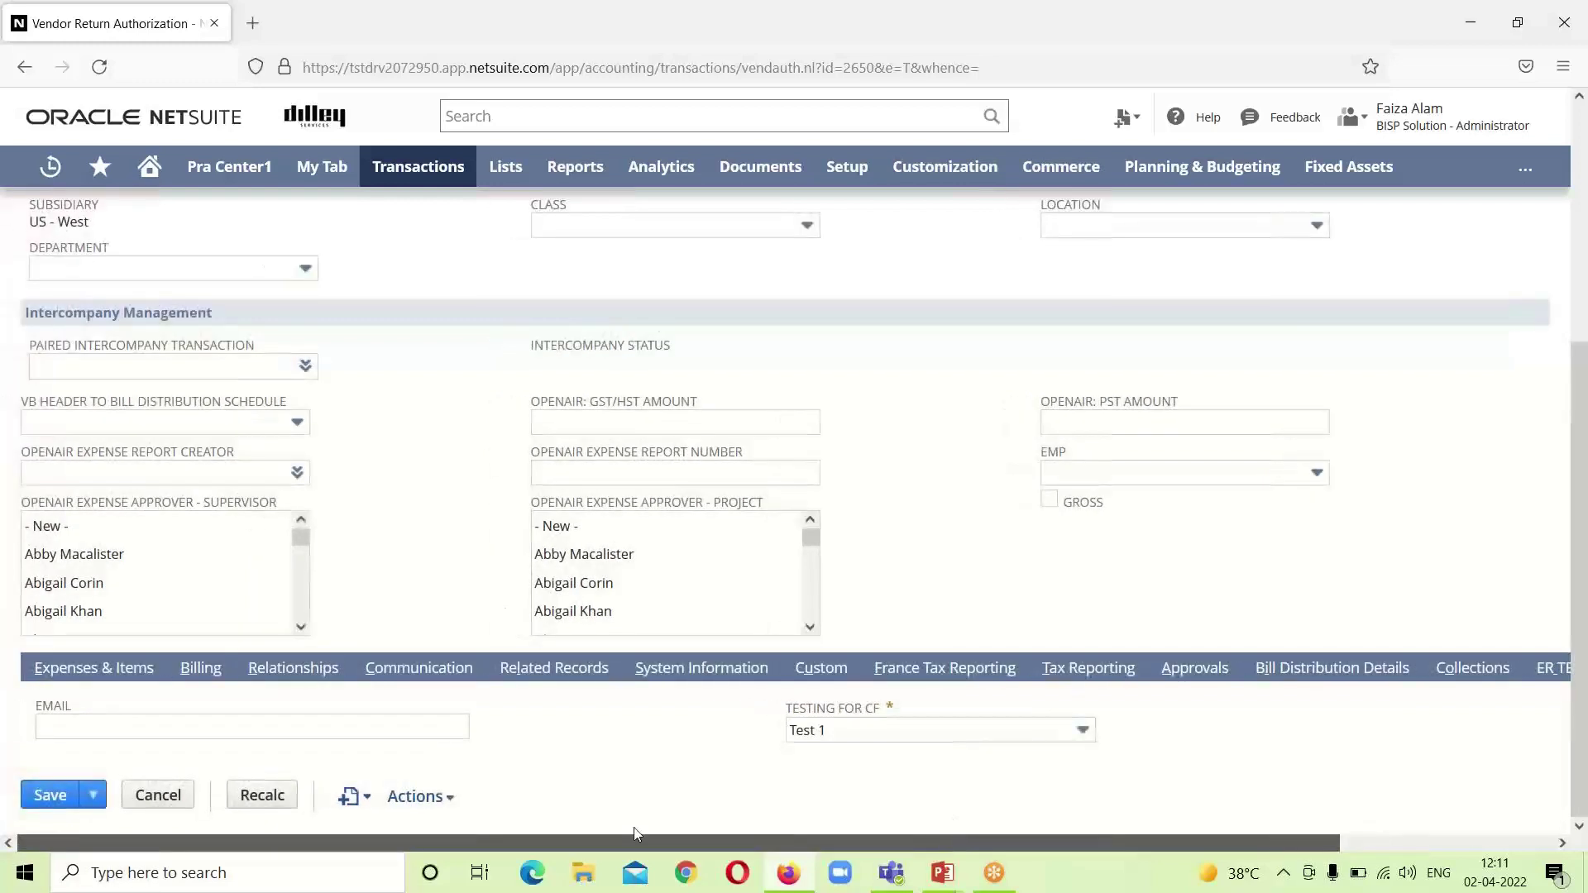
click(155, 670)
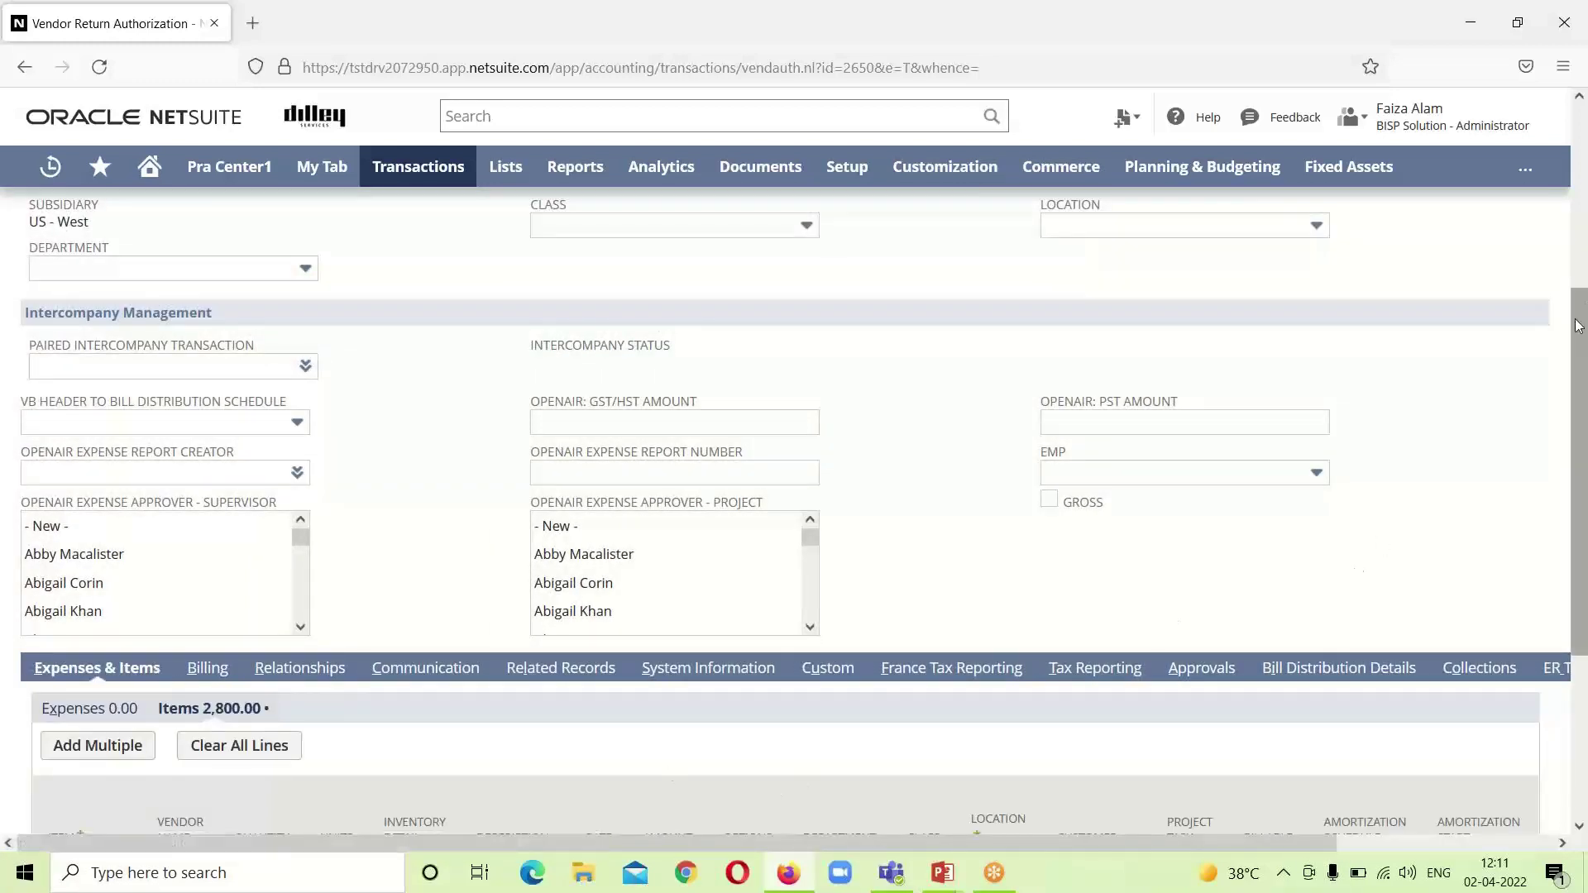
drag(1579, 331, 1580, 490)
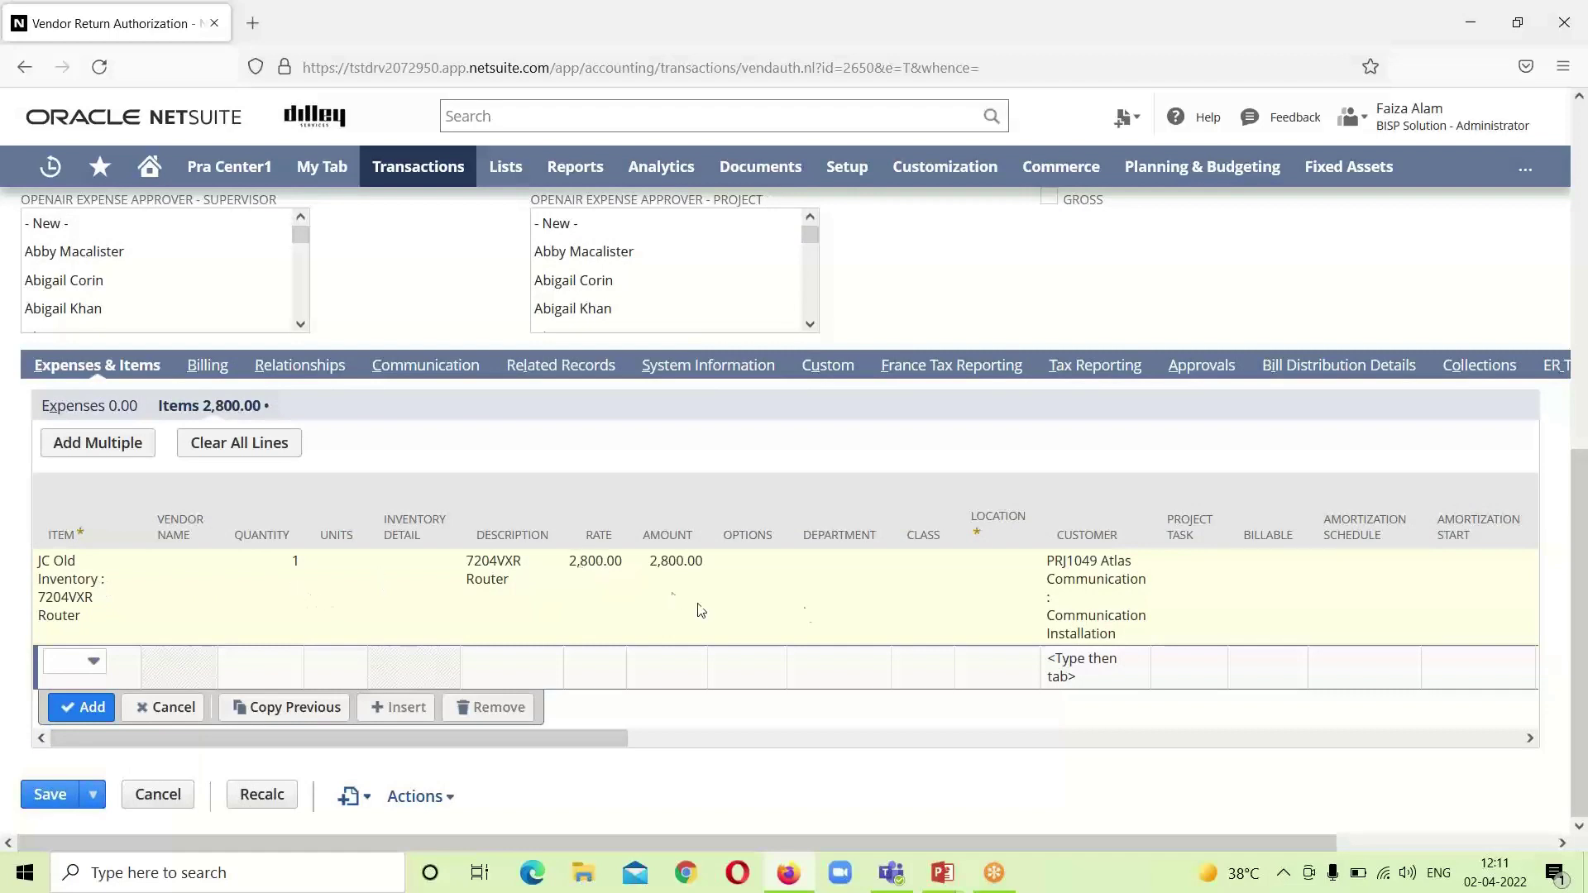
click(1000, 573)
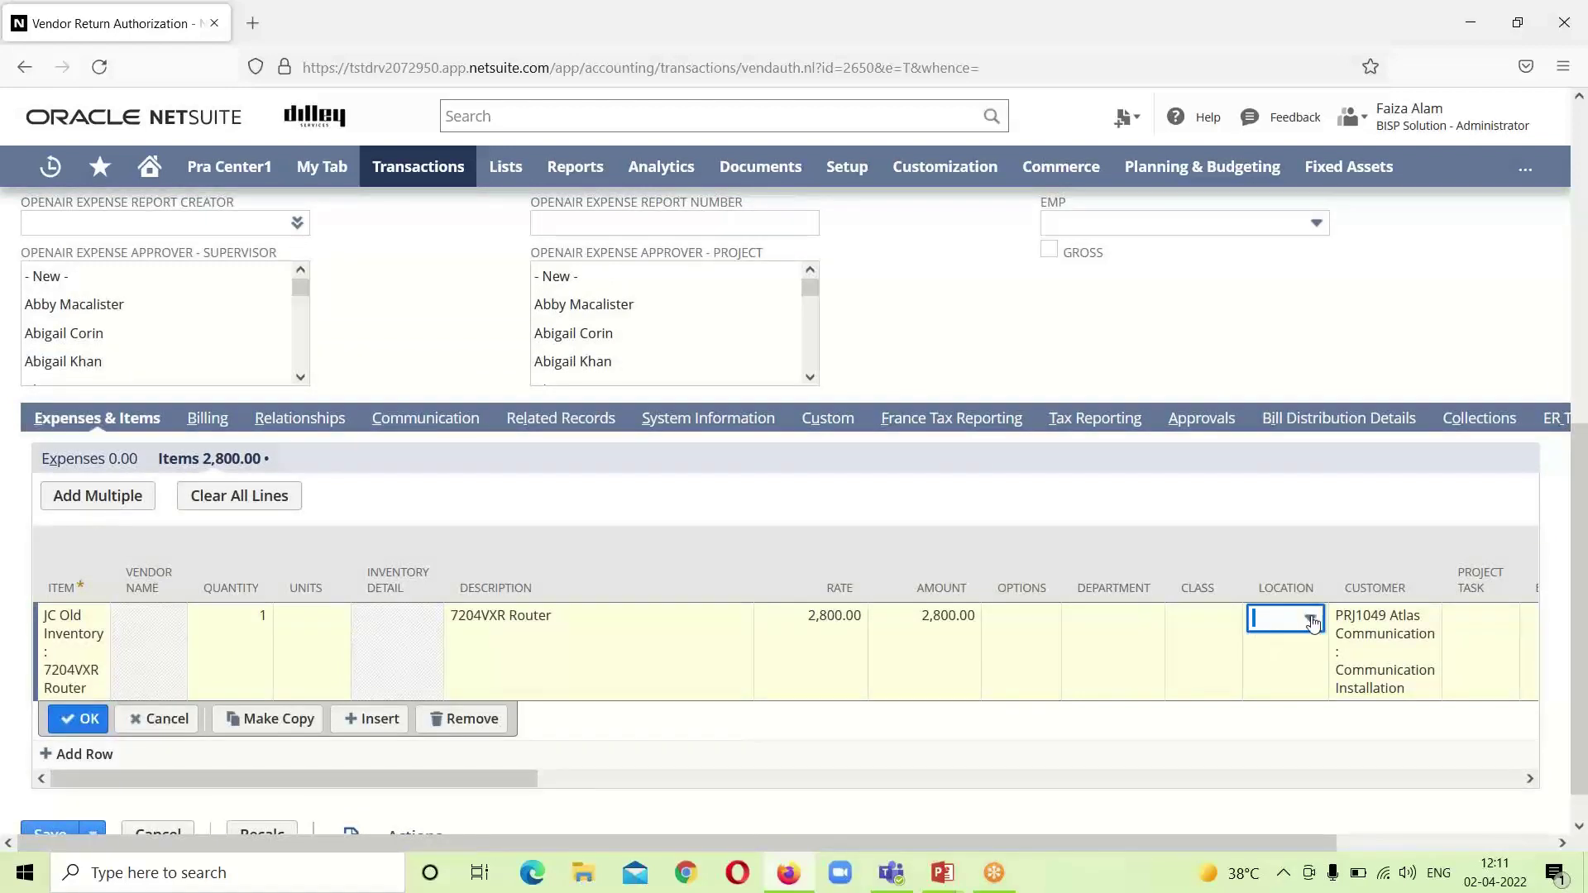
click(1312, 622)
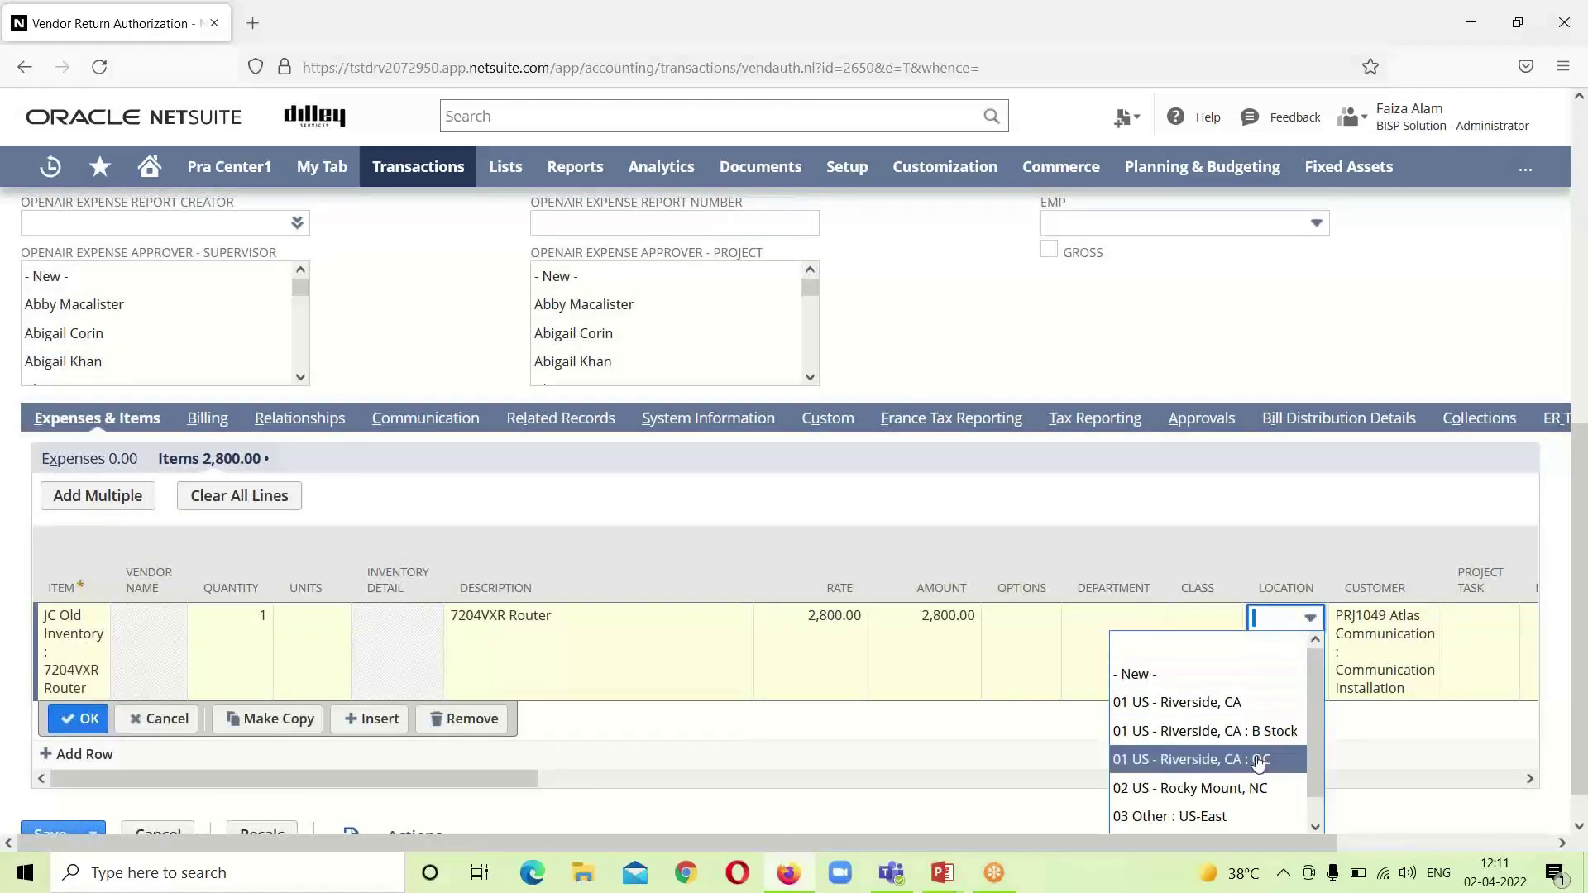
click(1234, 790)
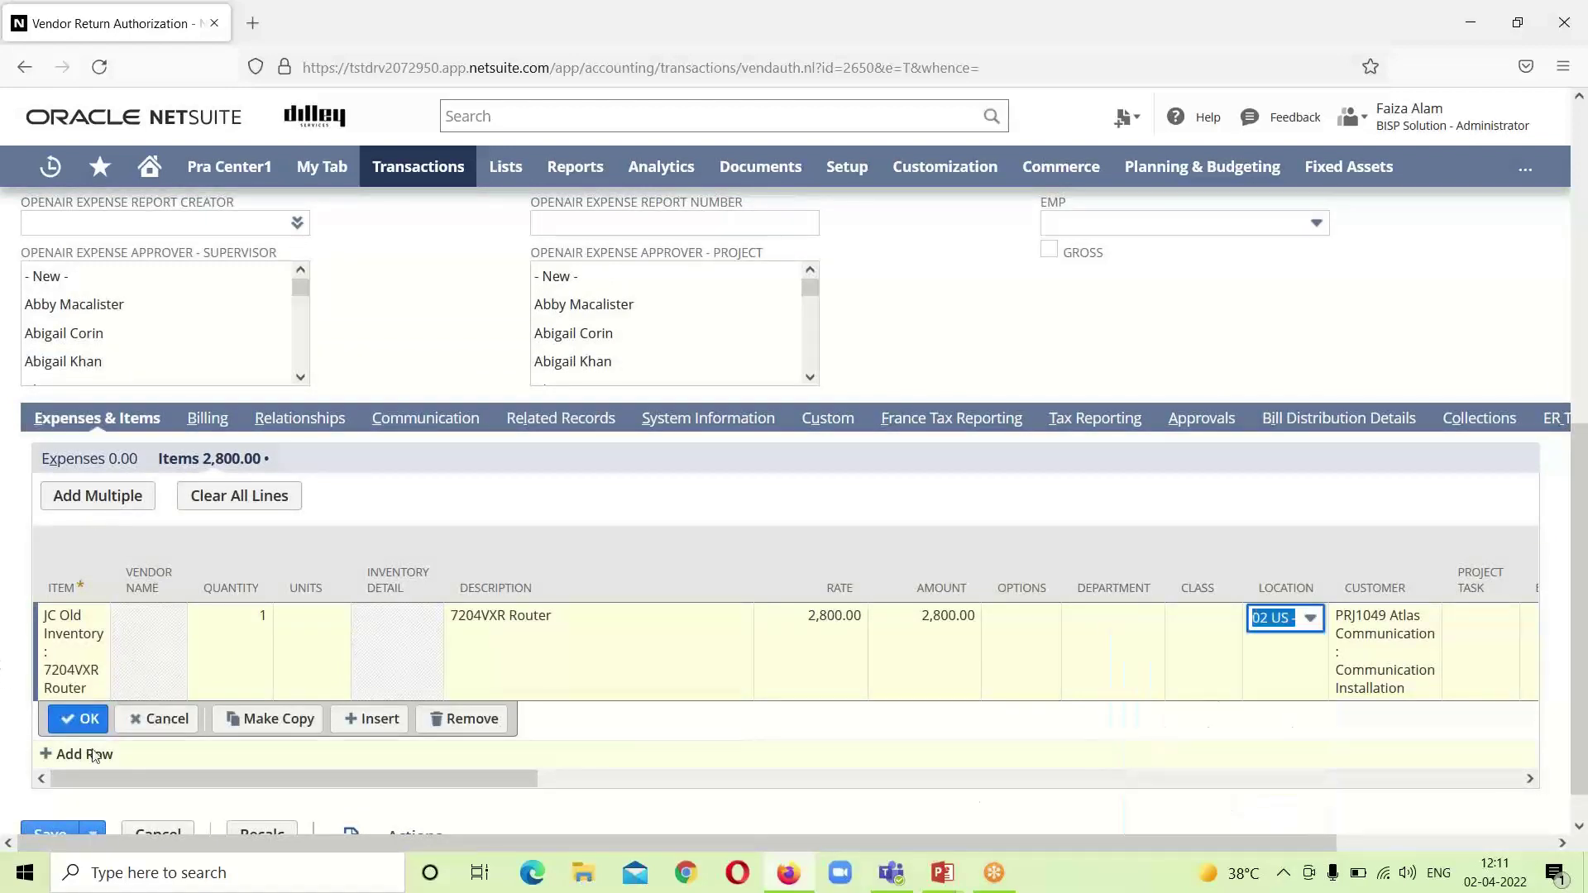
click(80, 721)
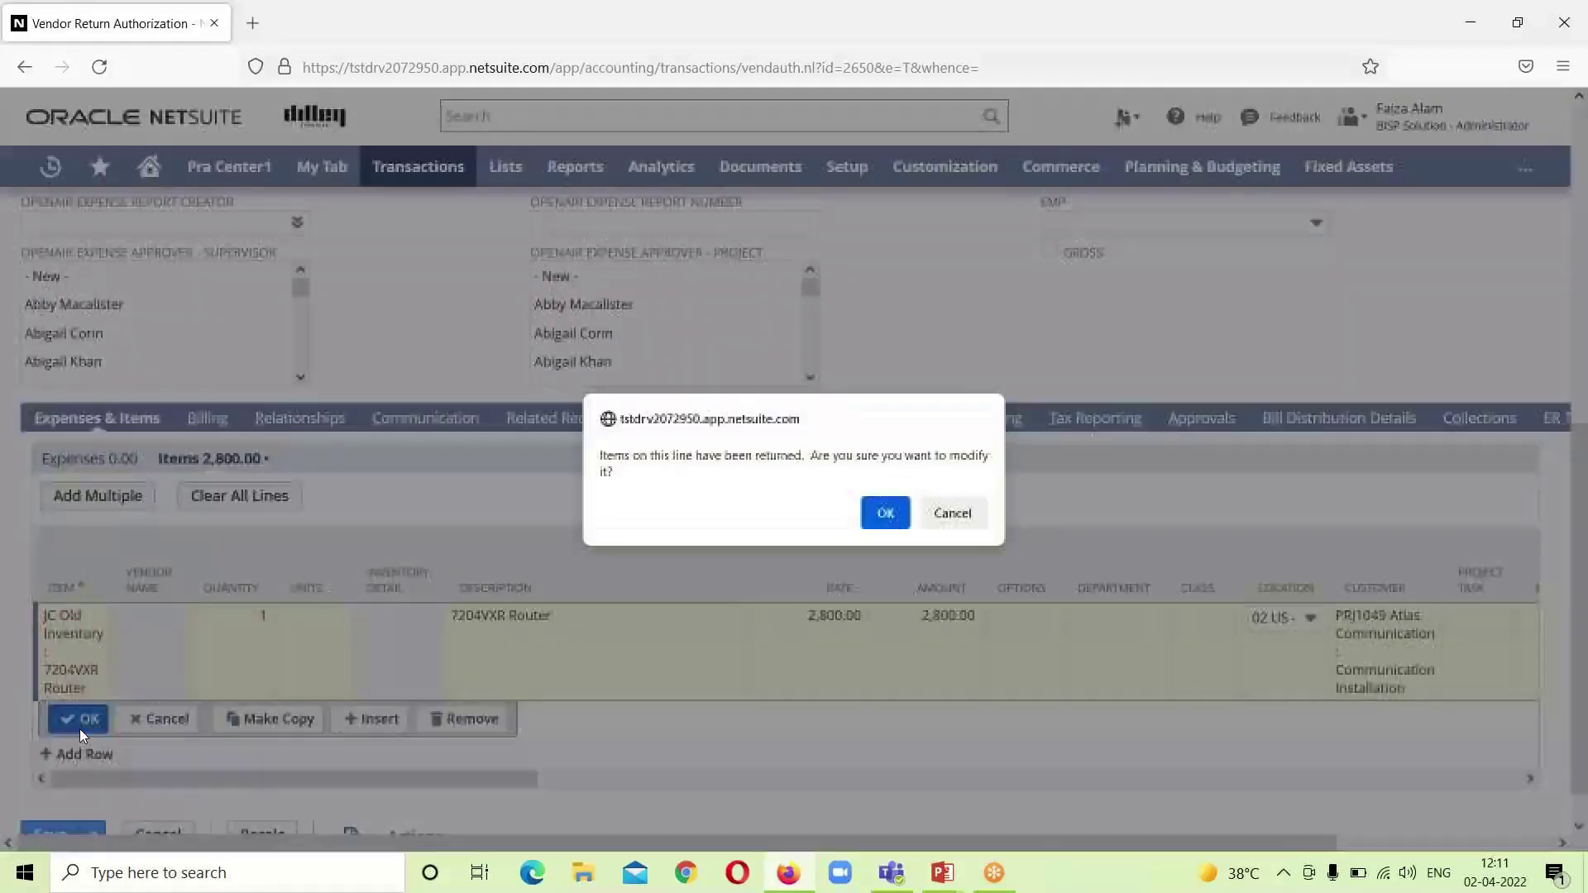
click(903, 511)
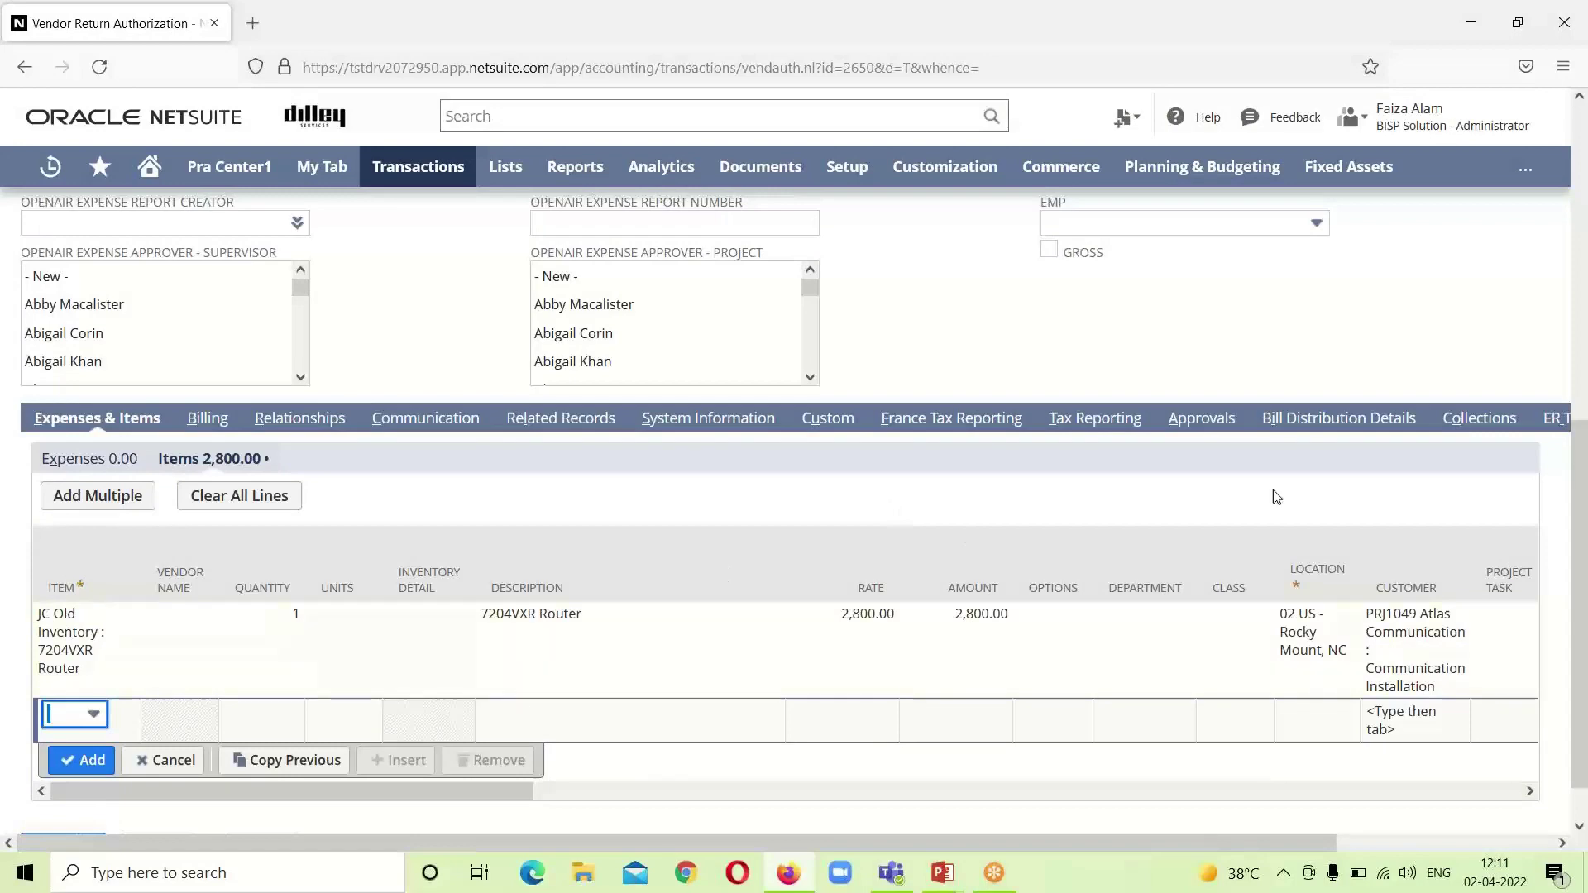
- Save the vendor return authorization and start a bill credit from it with Refund, accepting the inactive item warning
scroll(1581, 471, up, 2)
scroll(1581, 471, up, 10)
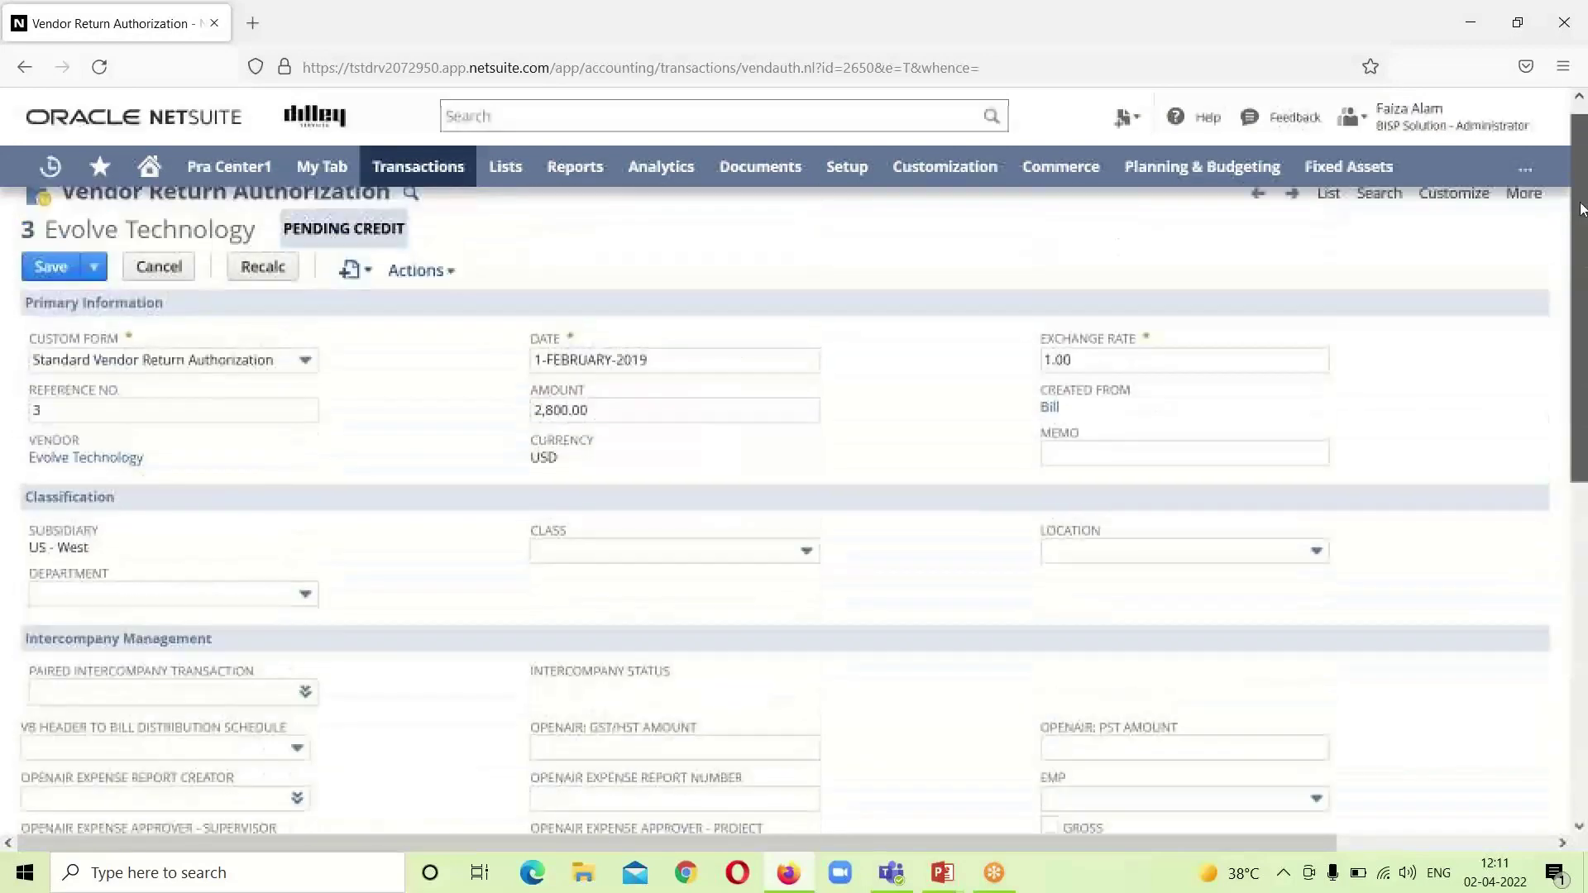
click(52, 286)
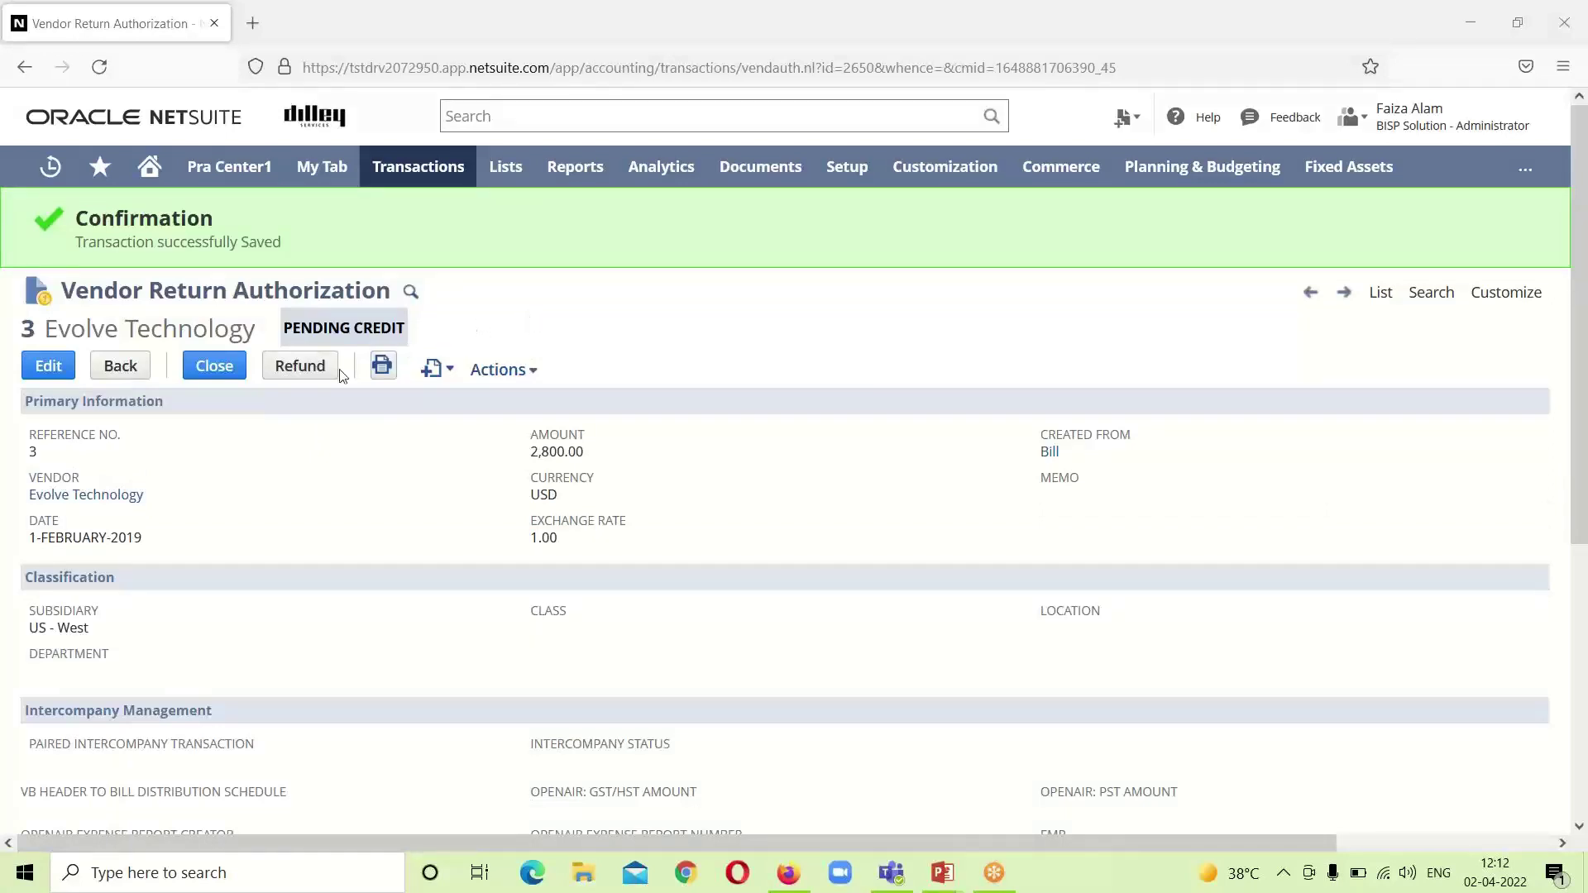
click(296, 366)
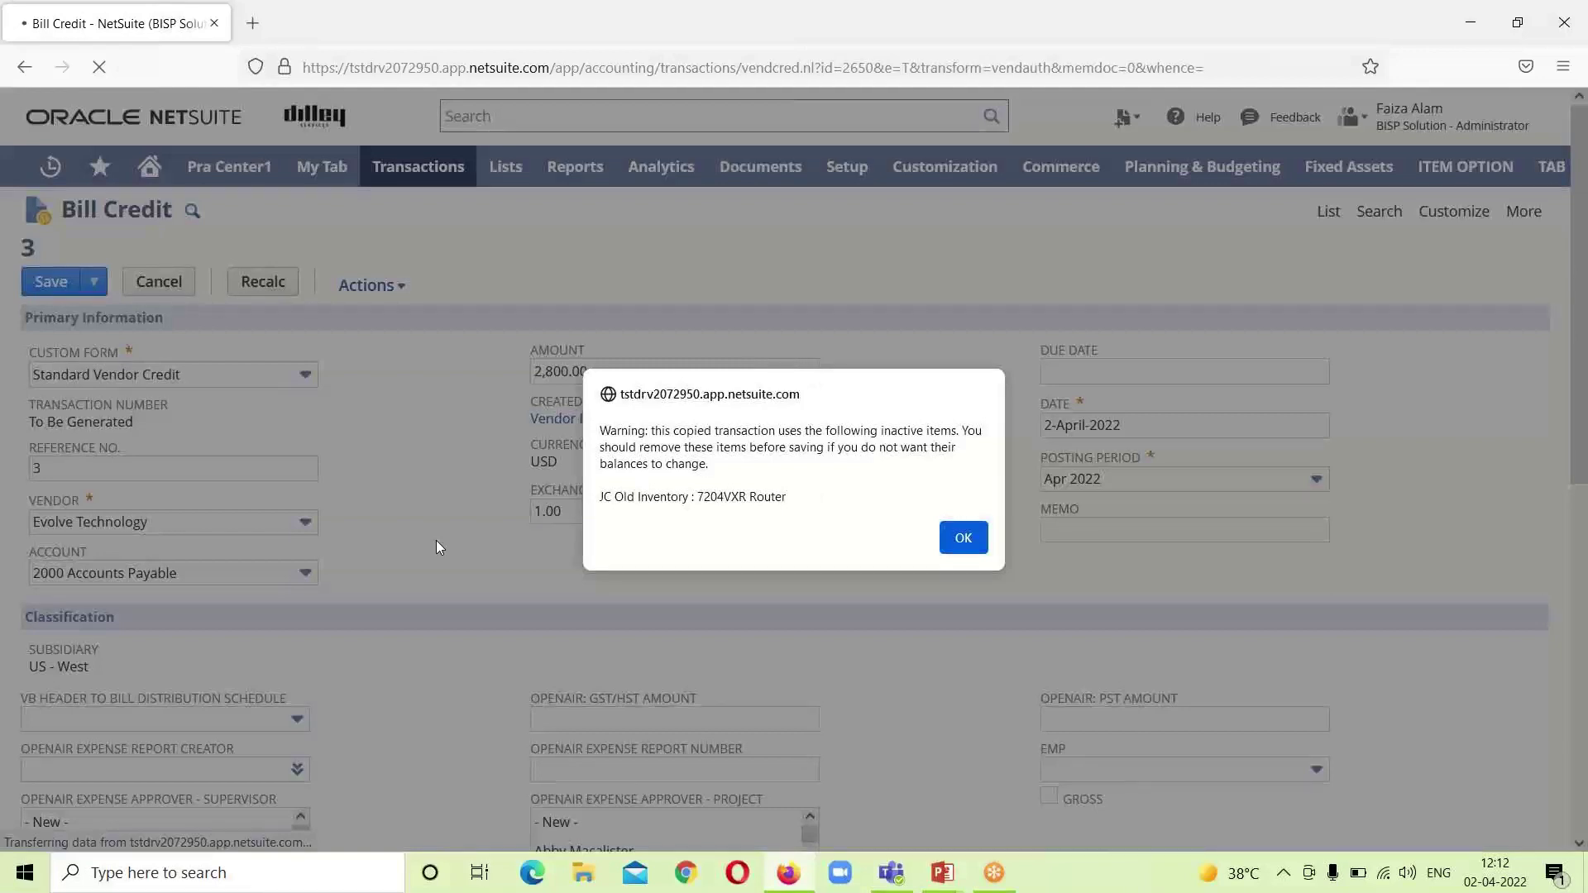
click(951, 538)
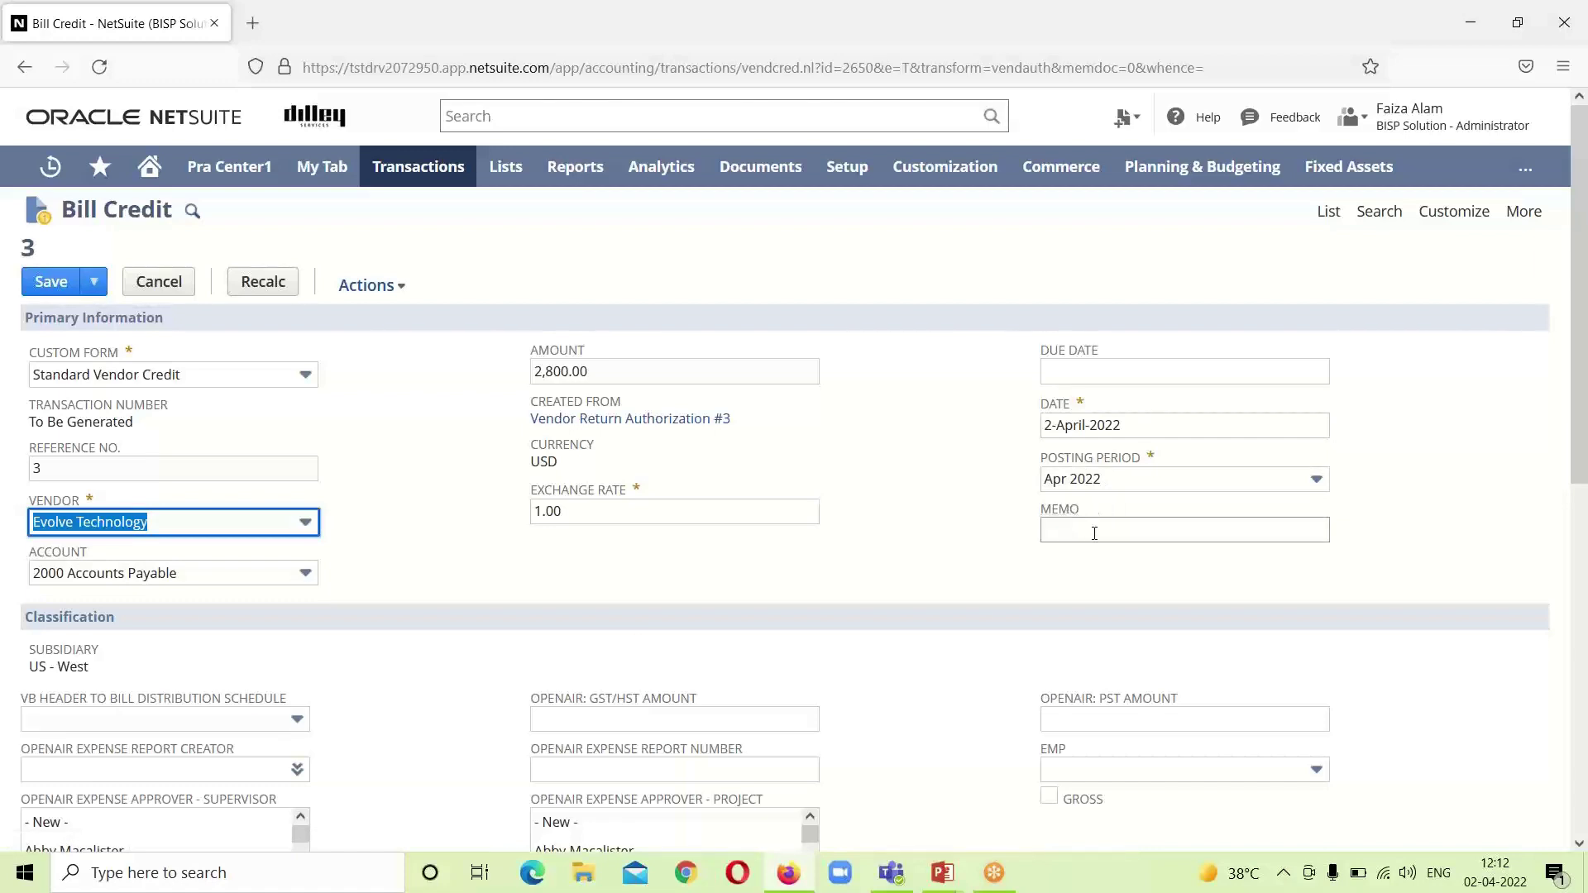
- Enter Vendor Credit 3 as the bill credit's memo, check its item line, and save the bill credit
click(1064, 526)
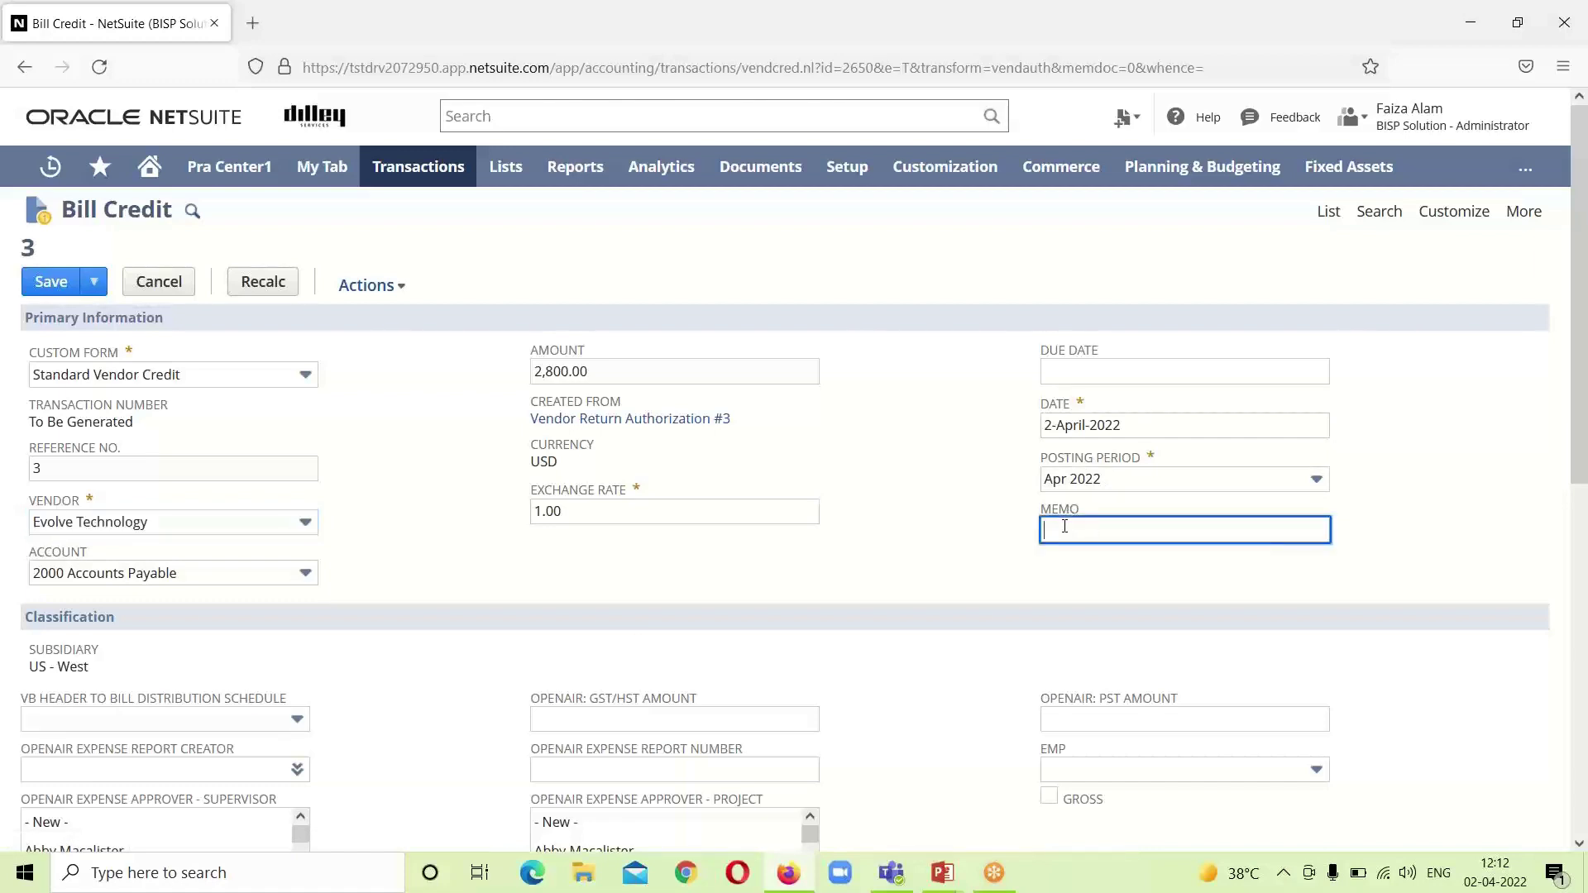
text(Ve)
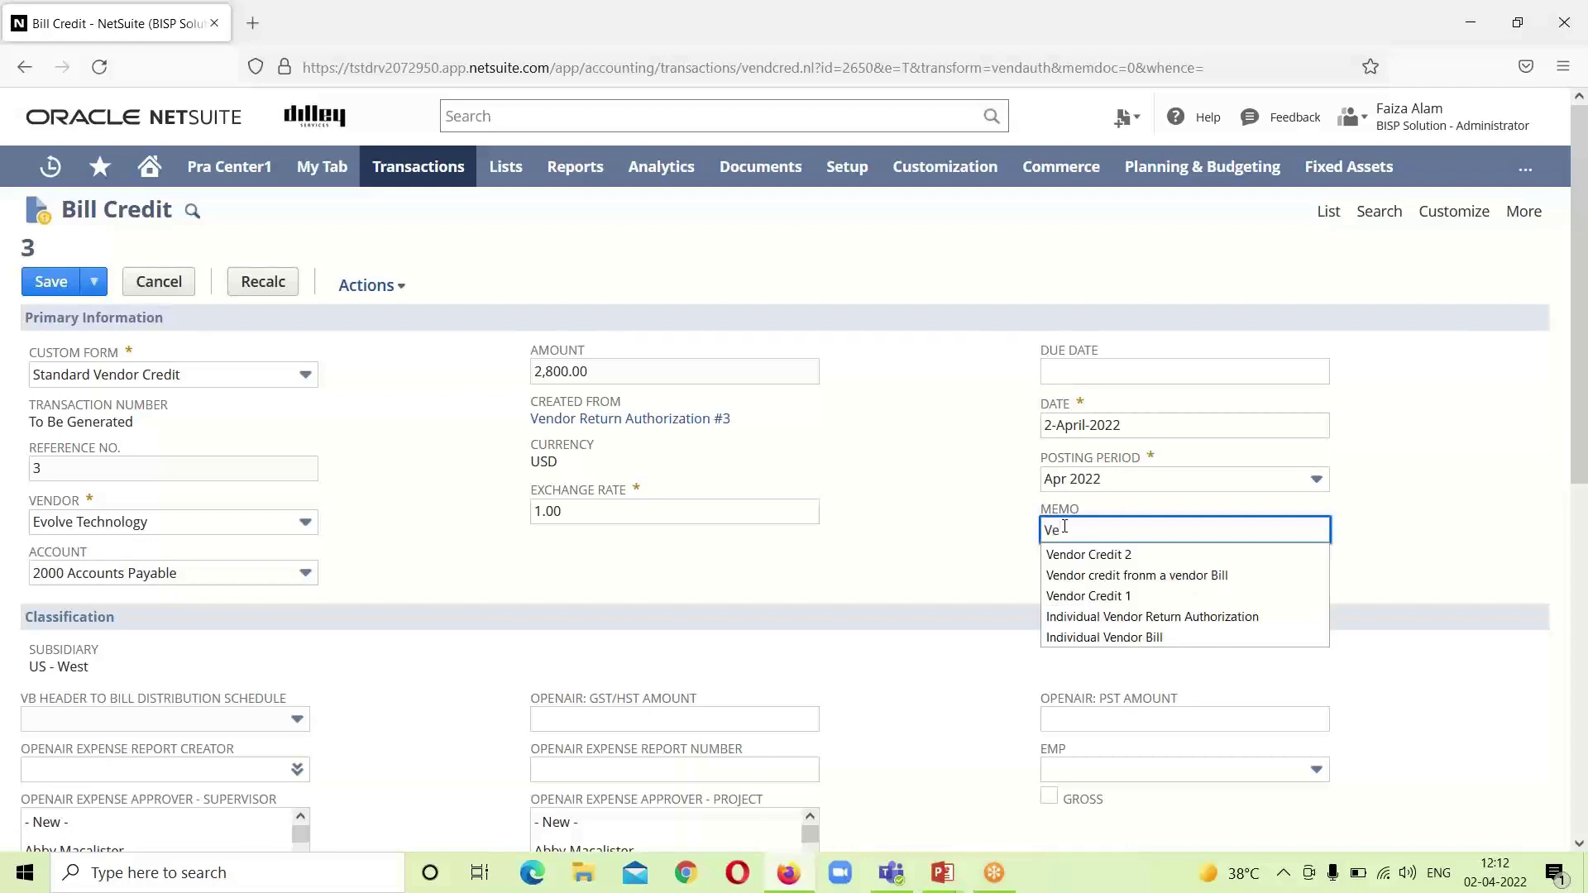
text(rndor Cred)
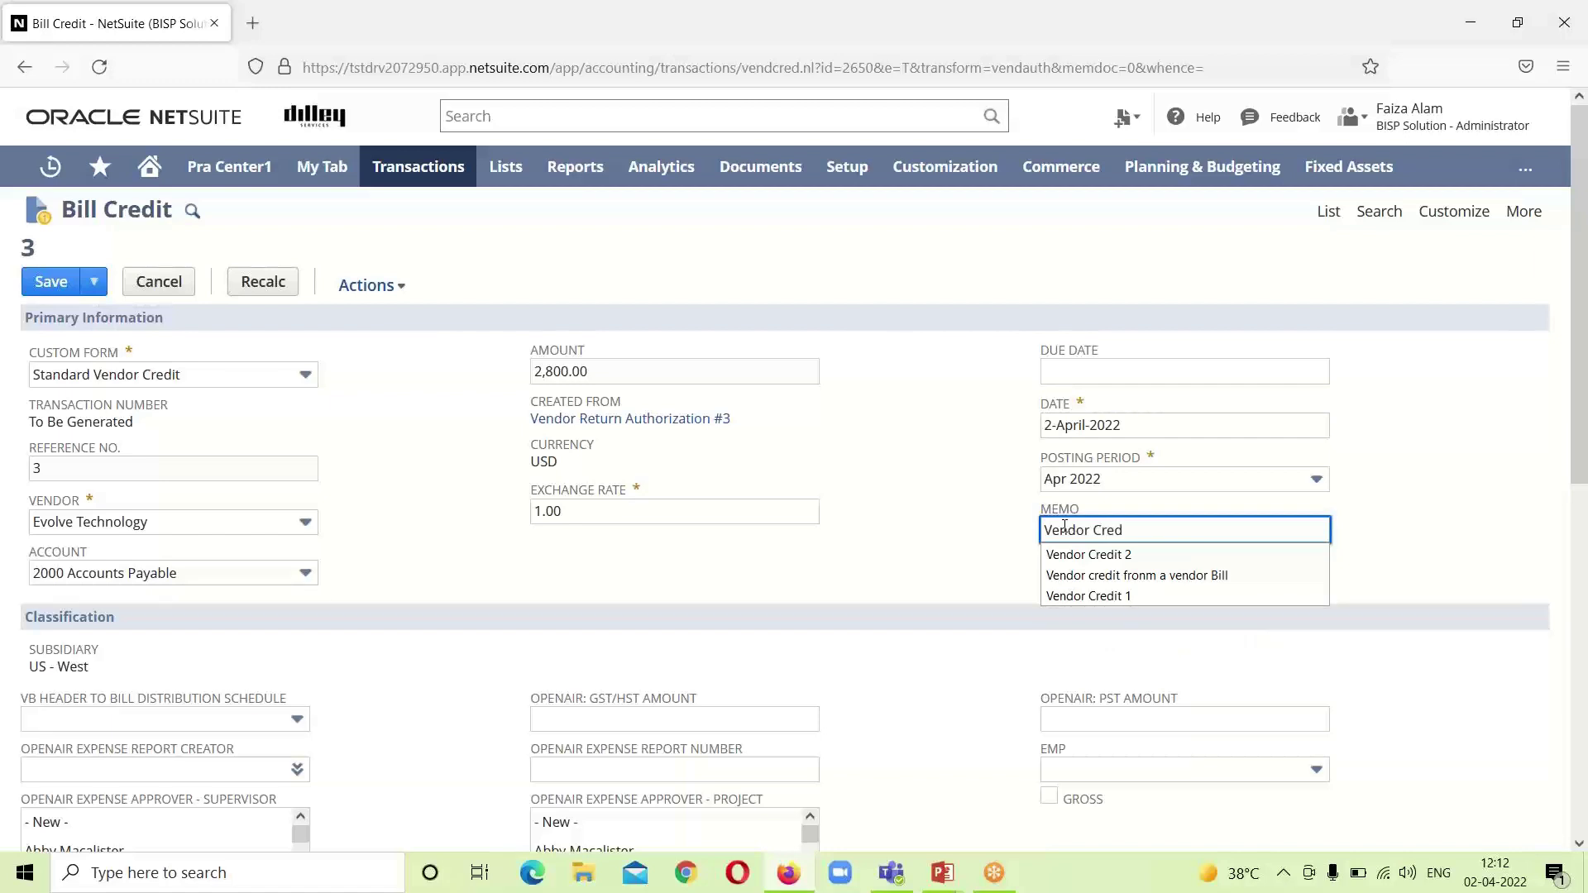
text(it 3)
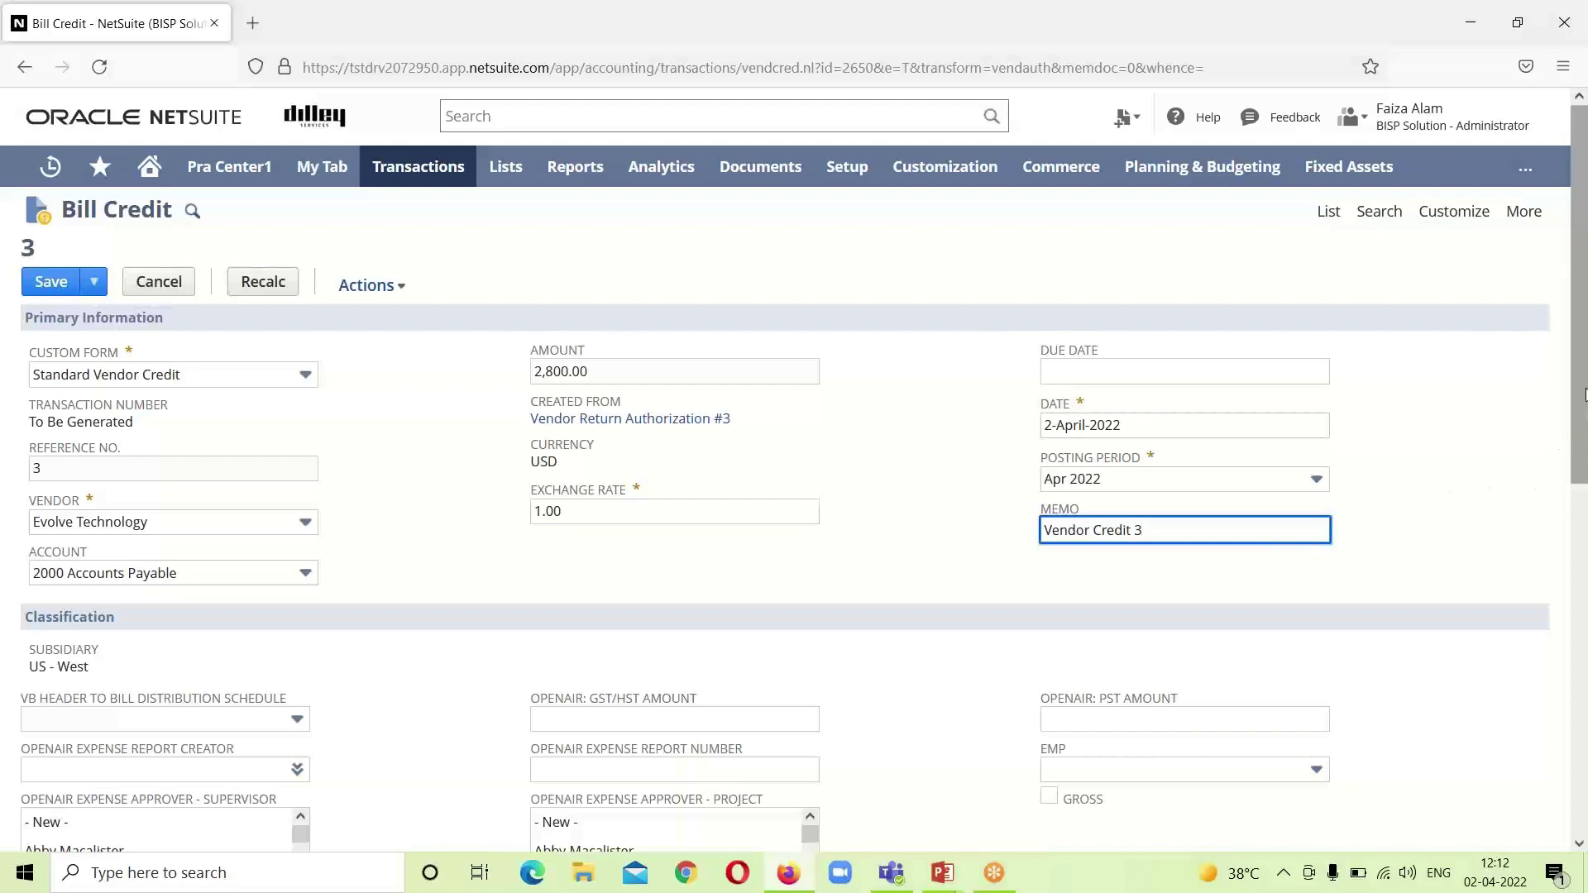
drag(1580, 388, 1570, 731)
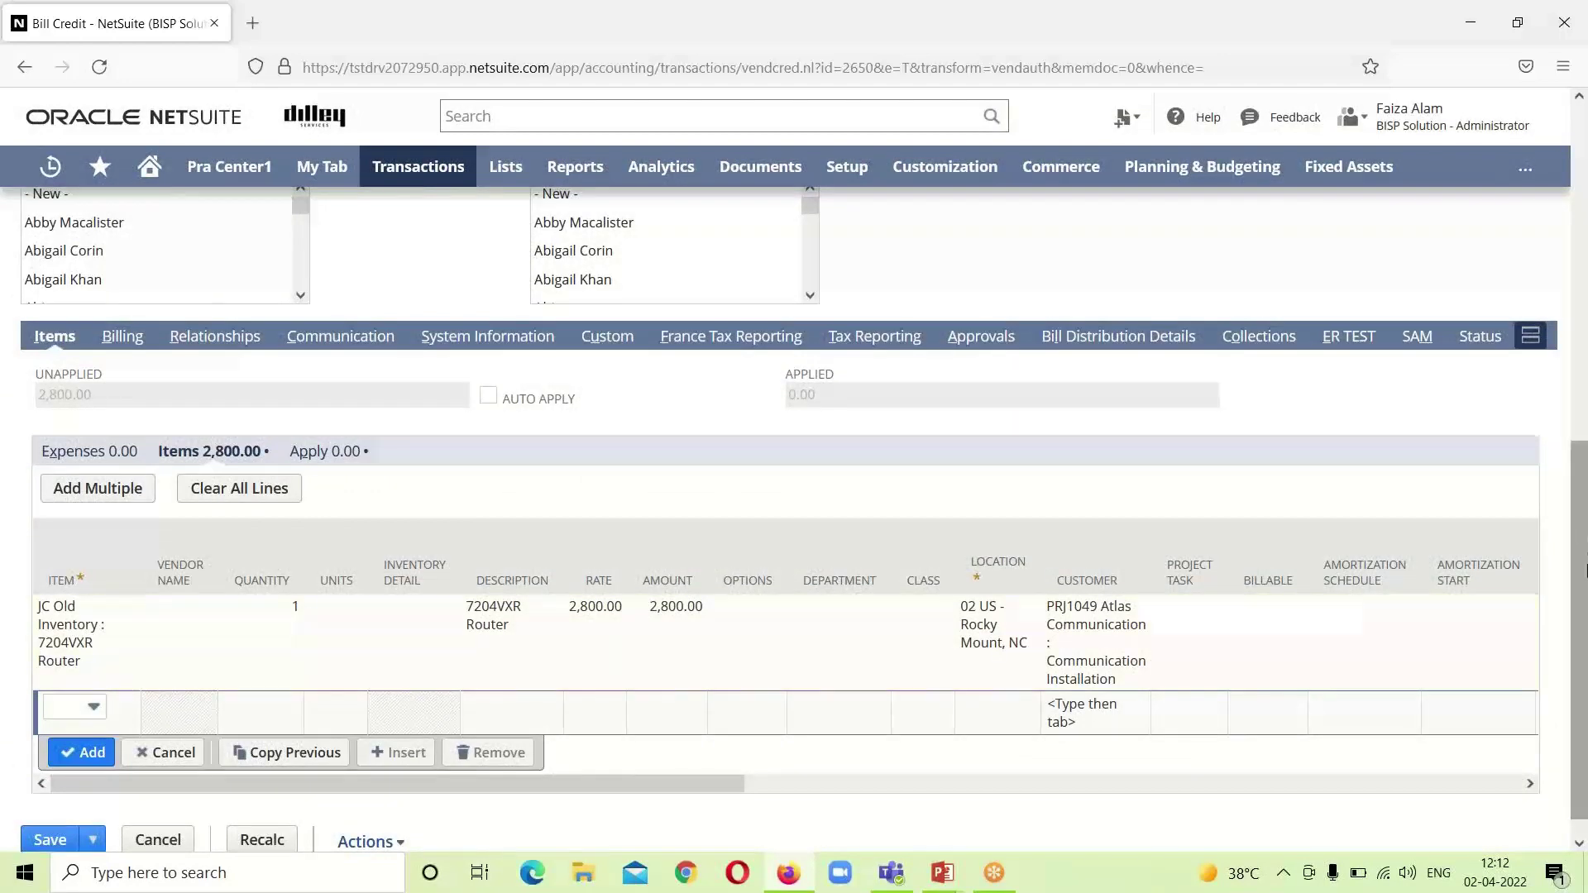
drag(1582, 543, 1580, 204)
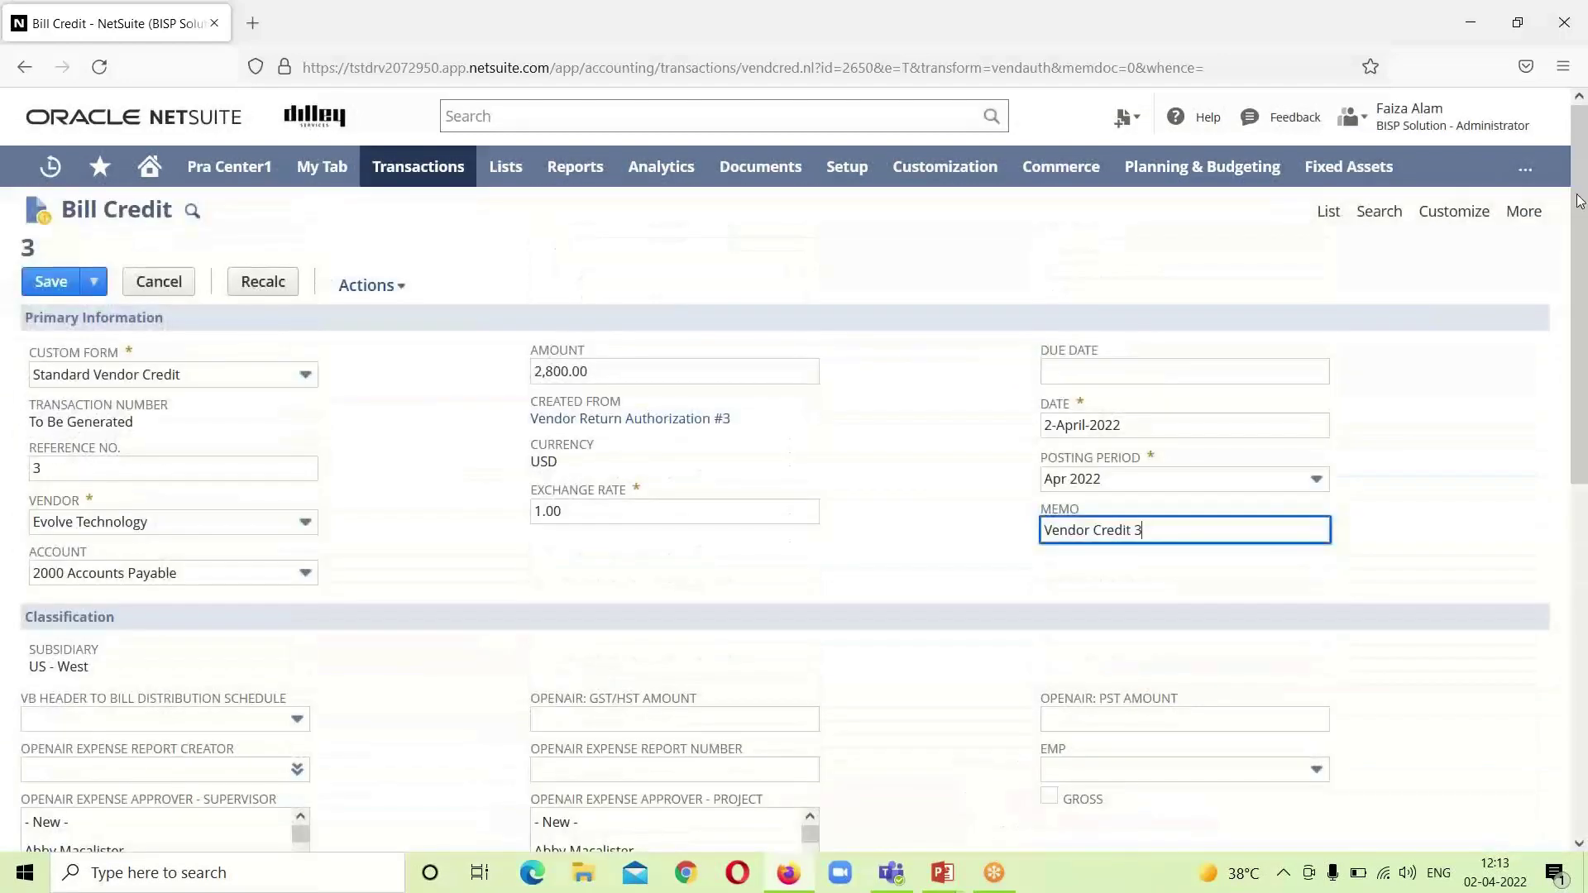
click(65, 271)
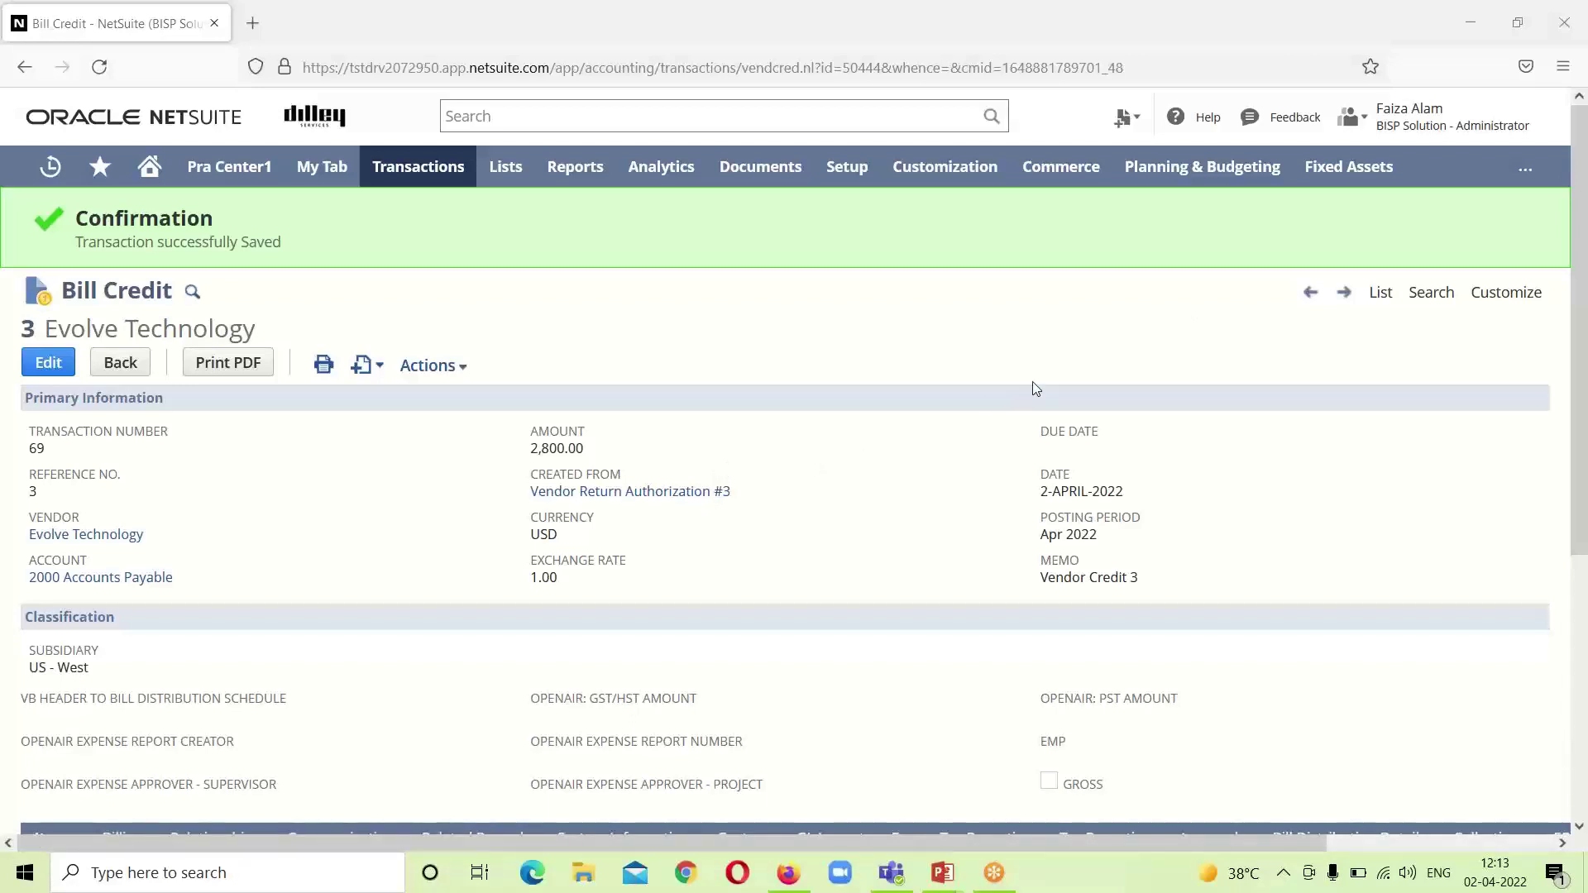
- Open the list of bill credits to review the newly saved Evolve Technology credit
click(1374, 304)
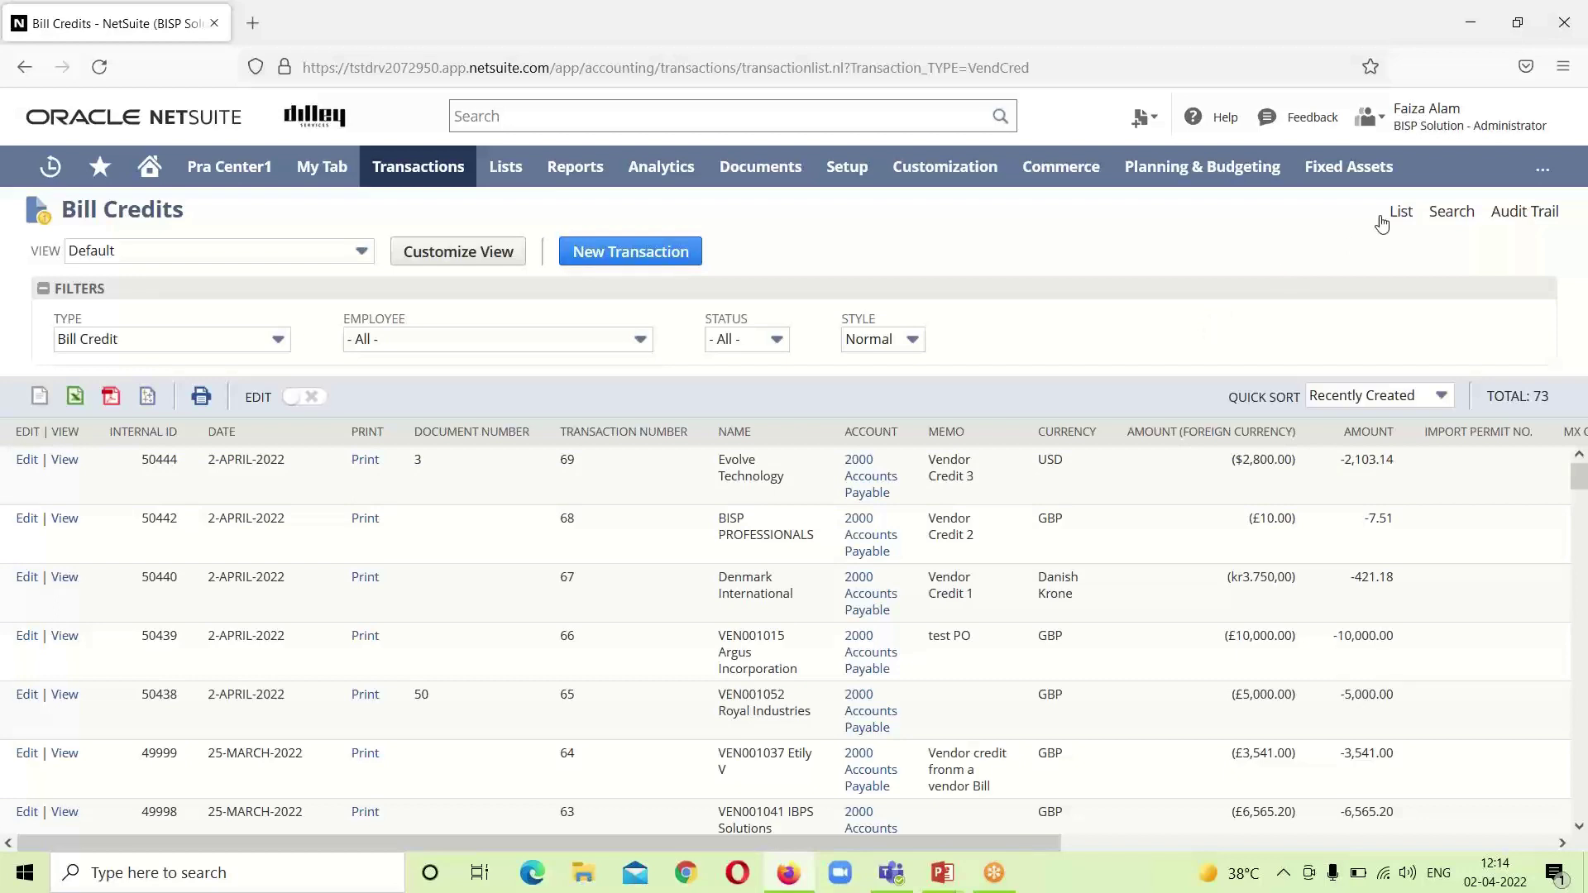
mouse_move(1482, 132)
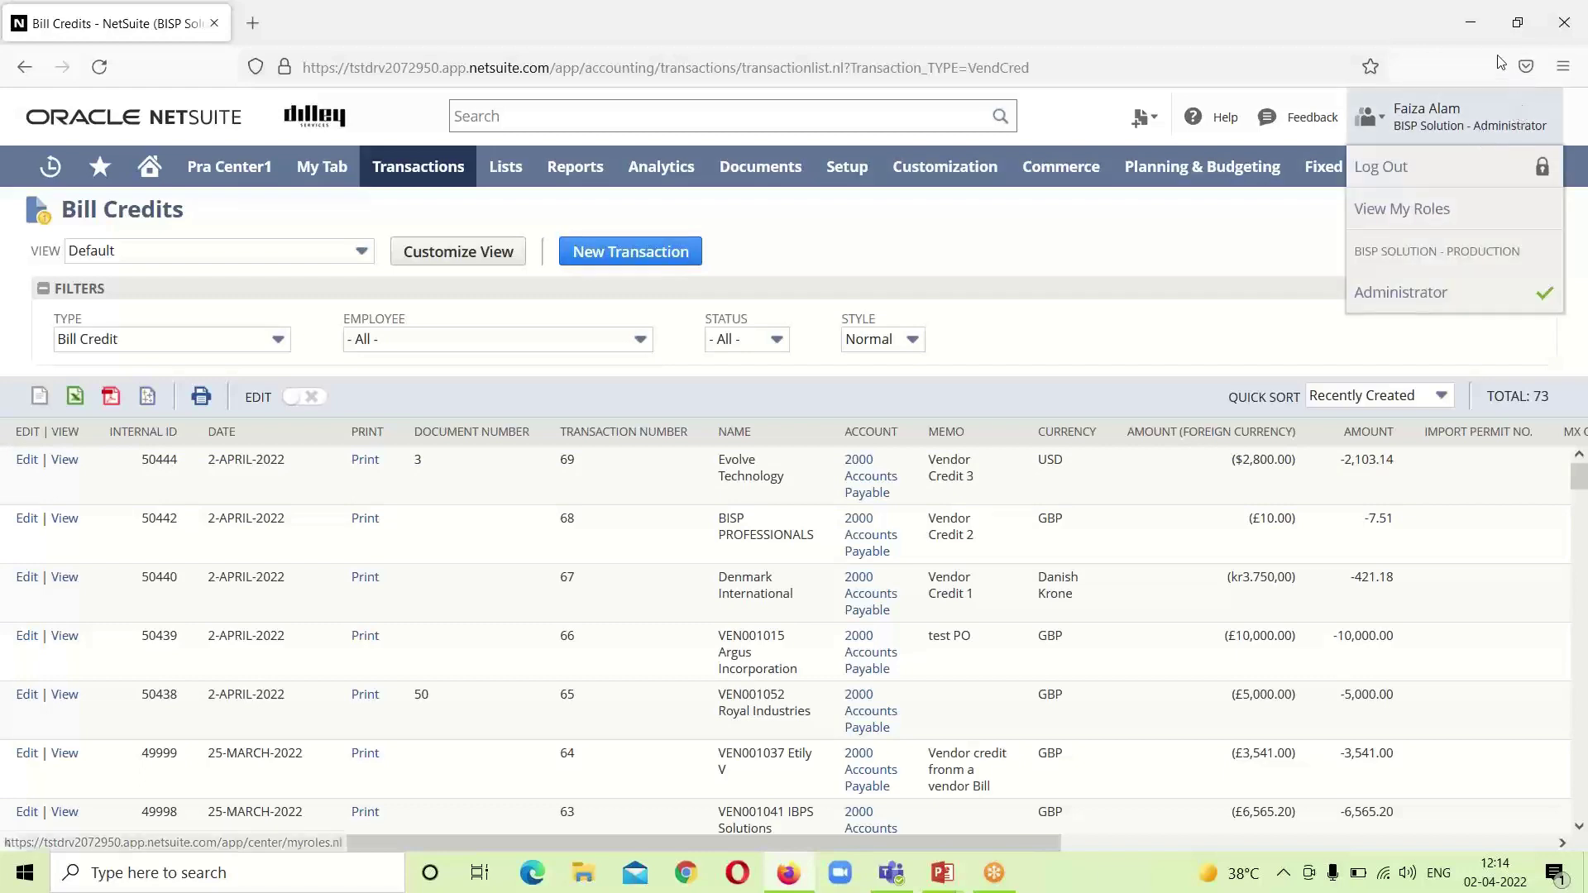